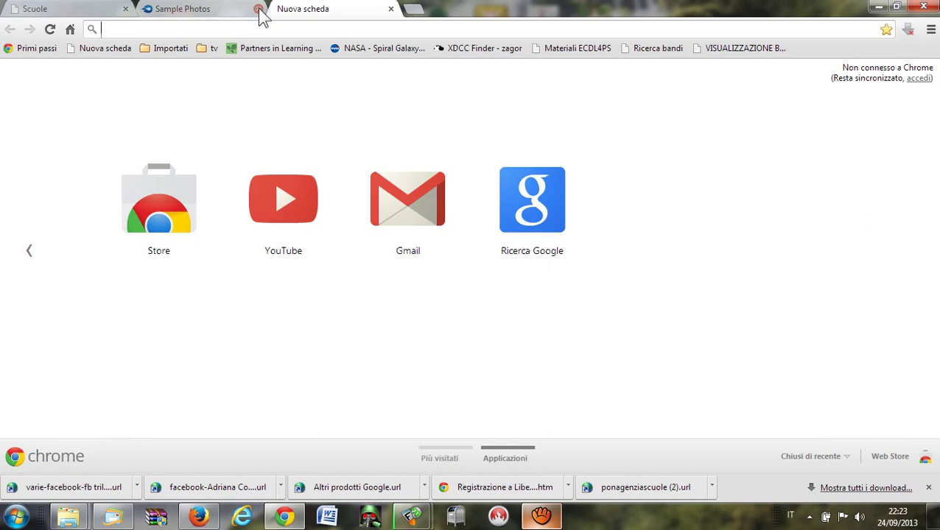
text(ww)
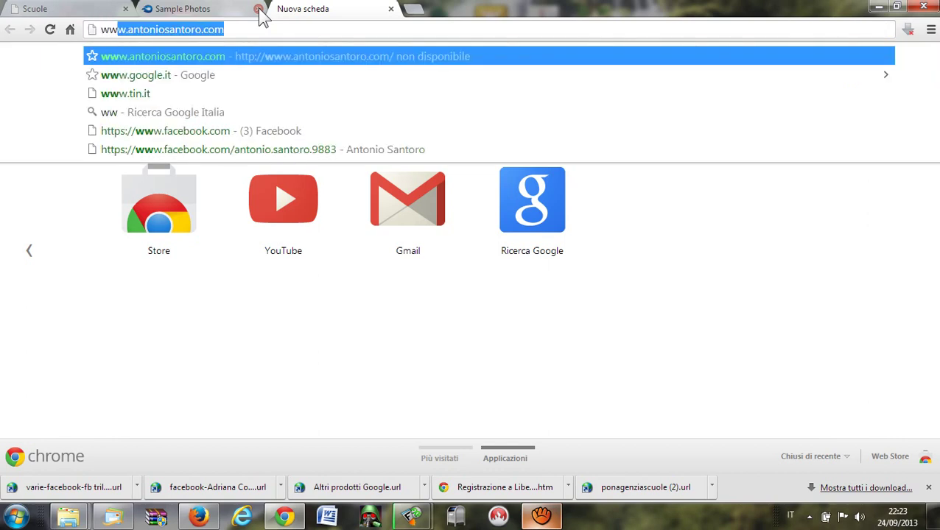
text(w.)
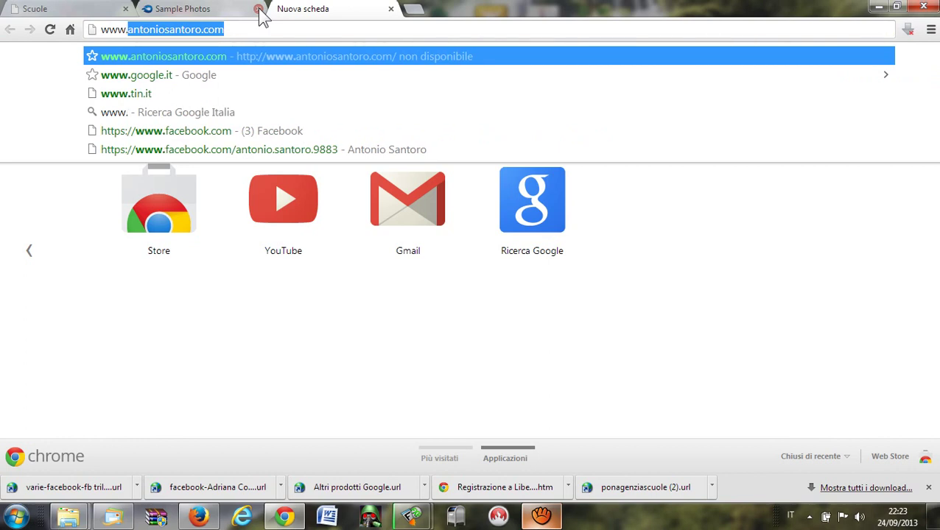
text(libero)
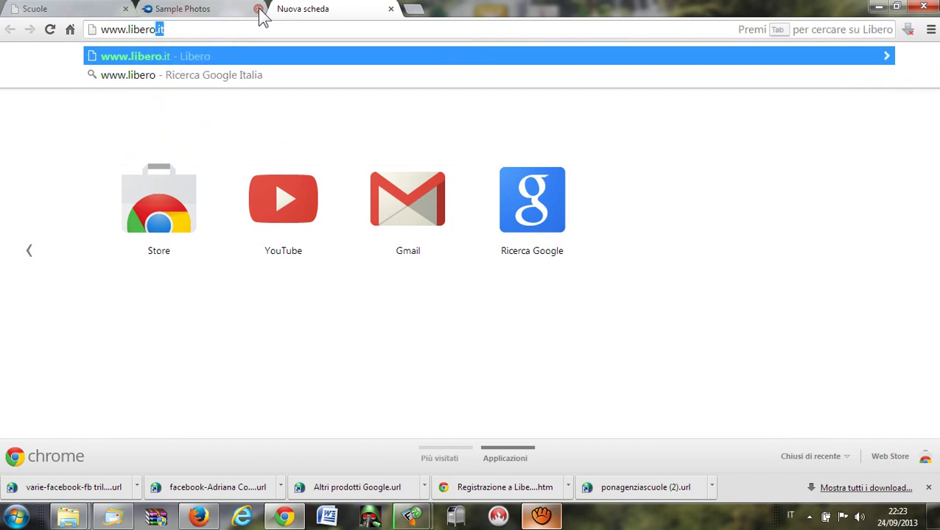
text(.it)
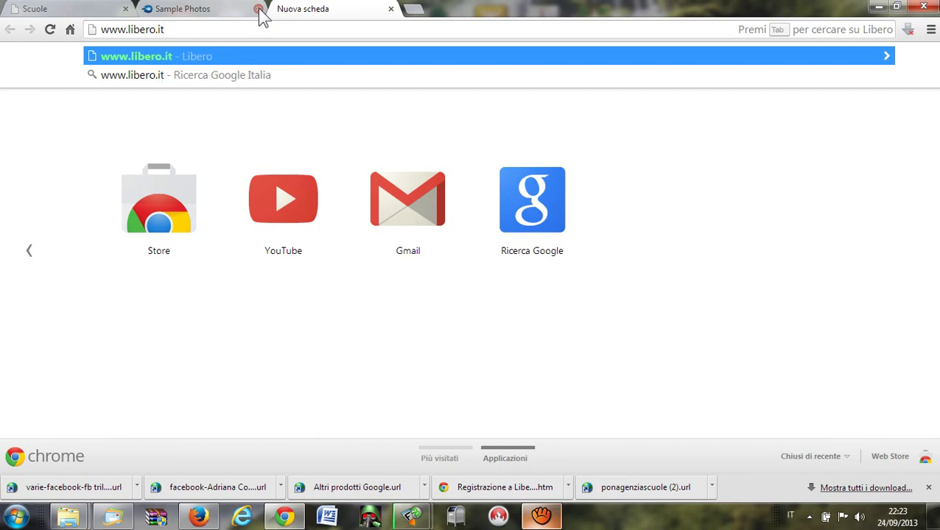
key(Return)
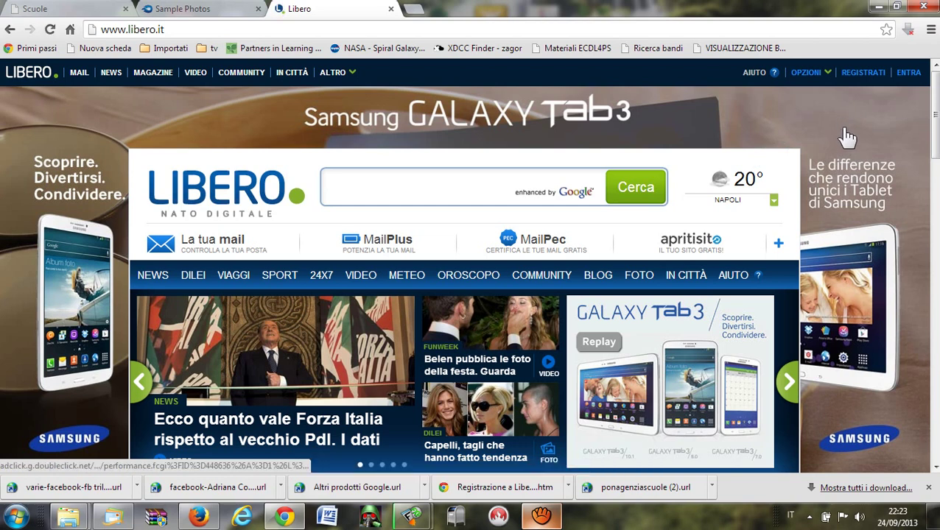
Open the REGISTRATI form and enter a new Libero ID.
click(873, 75)
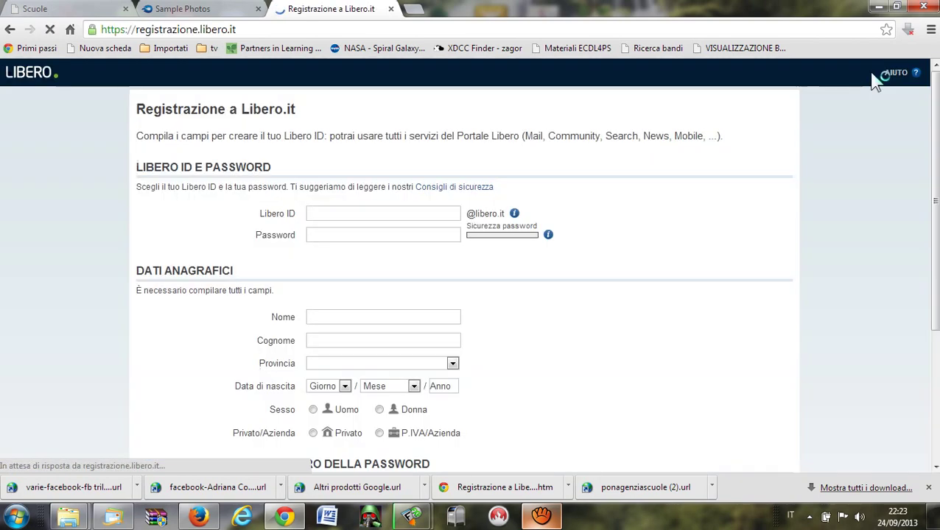
click(424, 215)
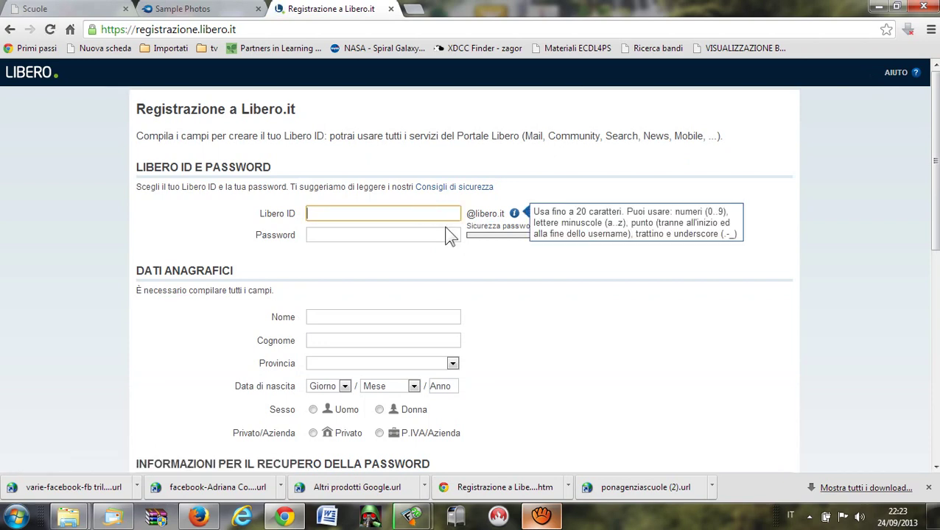
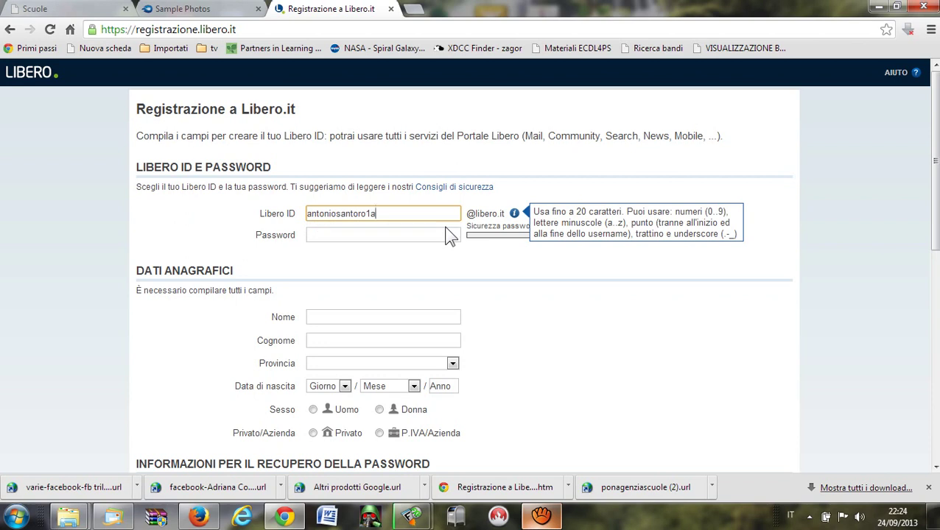
Enter the account password and retype it in Conferma password.
click(445, 235)
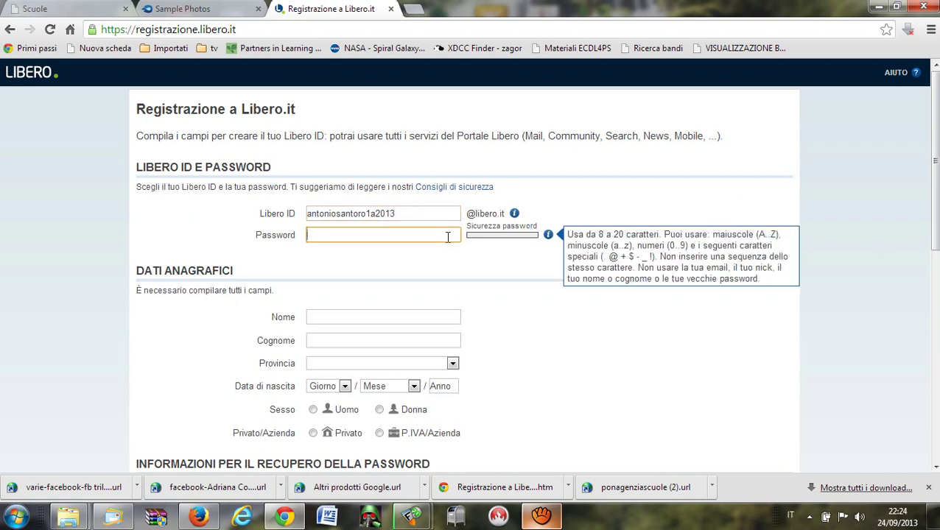
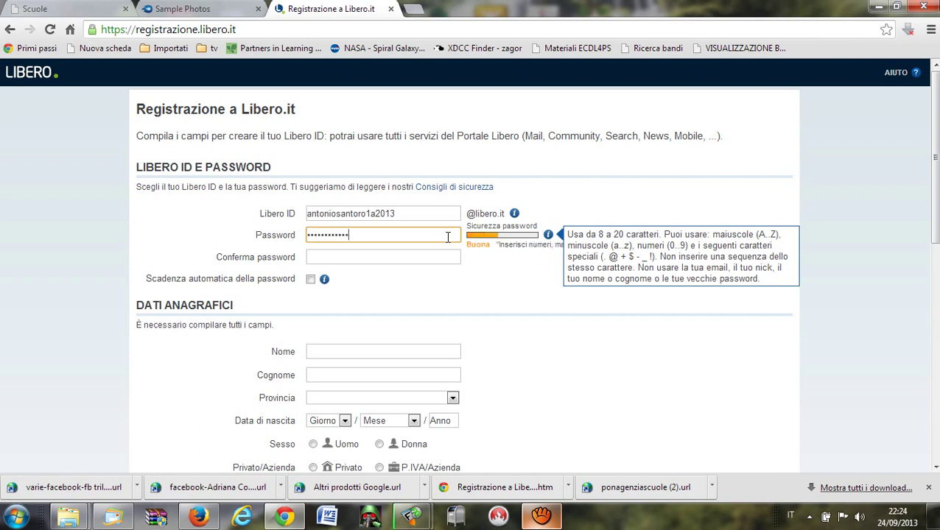
click(430, 260)
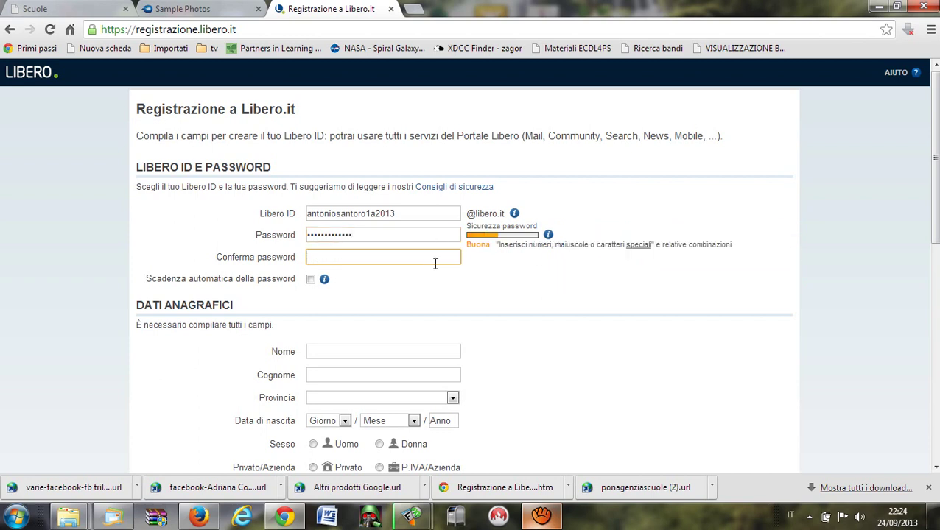
text(•••••••••••••)
Fill in the Nome and Cognome fields.
click(336, 351)
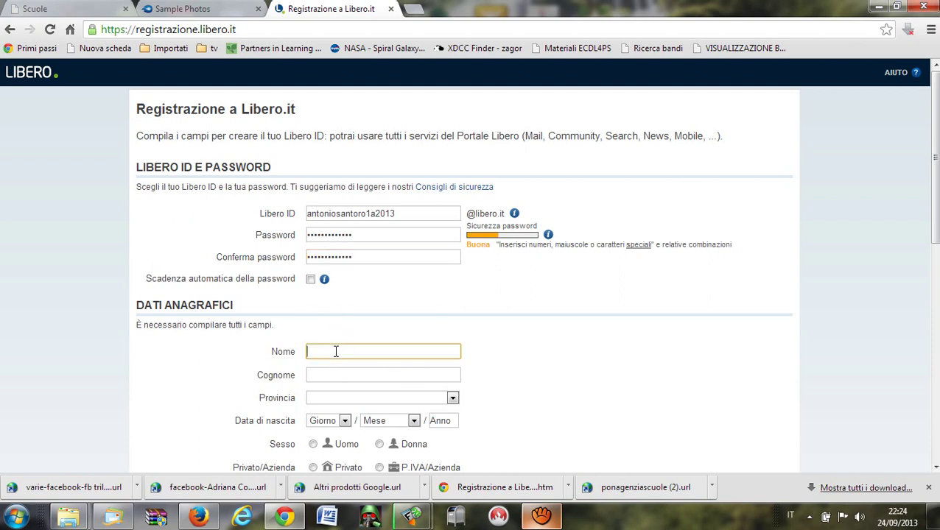
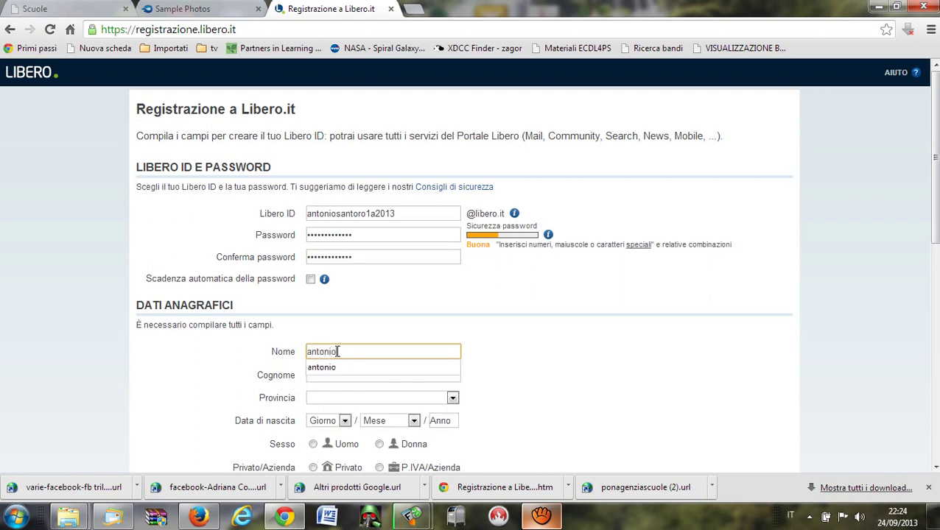
key(Tab)
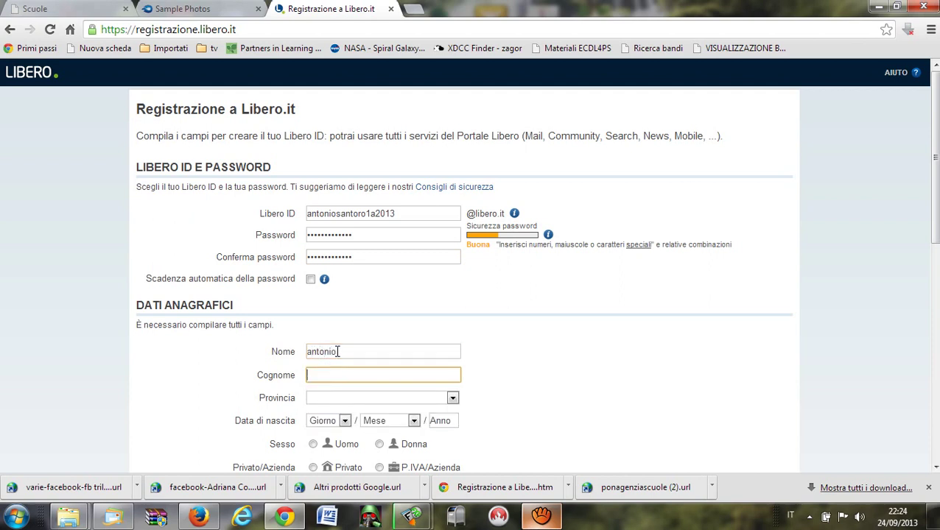
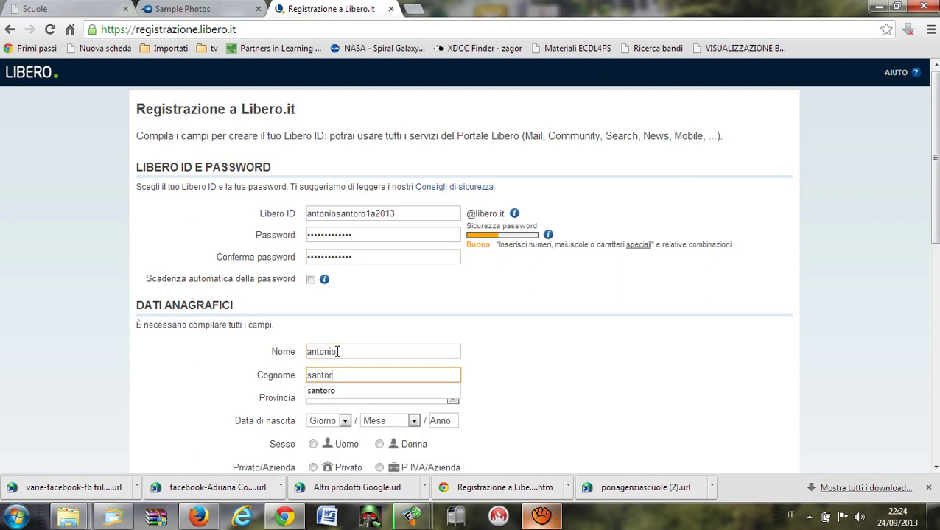
Choose the Provincia and Comune of residence.
click(454, 402)
scroll(452, 382, down, 5)
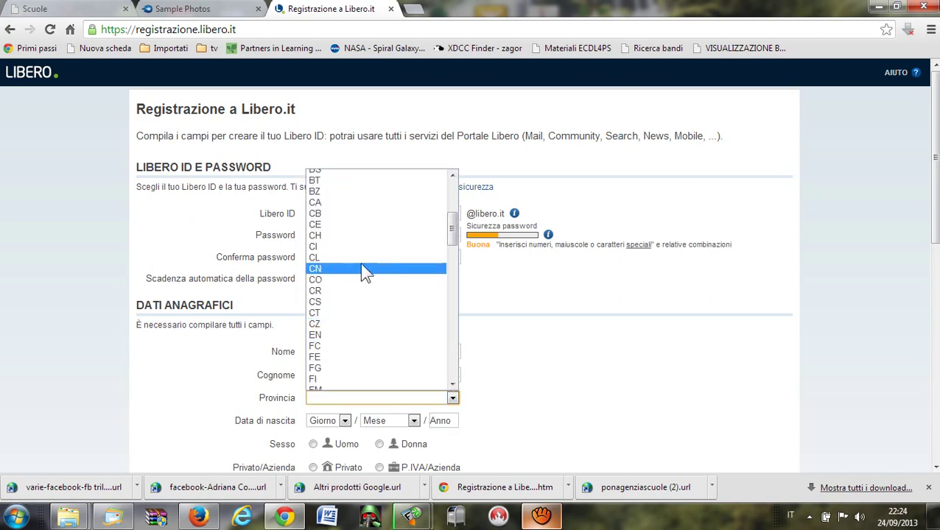
click(370, 223)
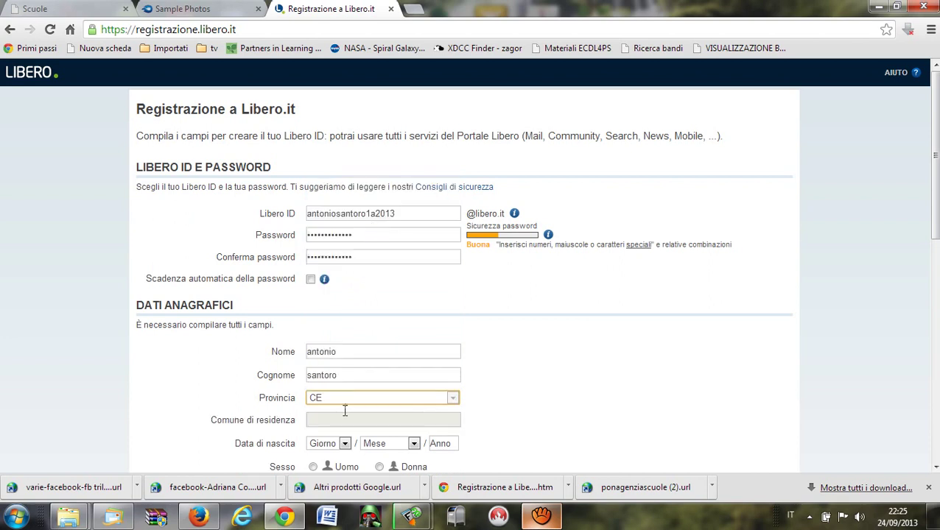
click(451, 419)
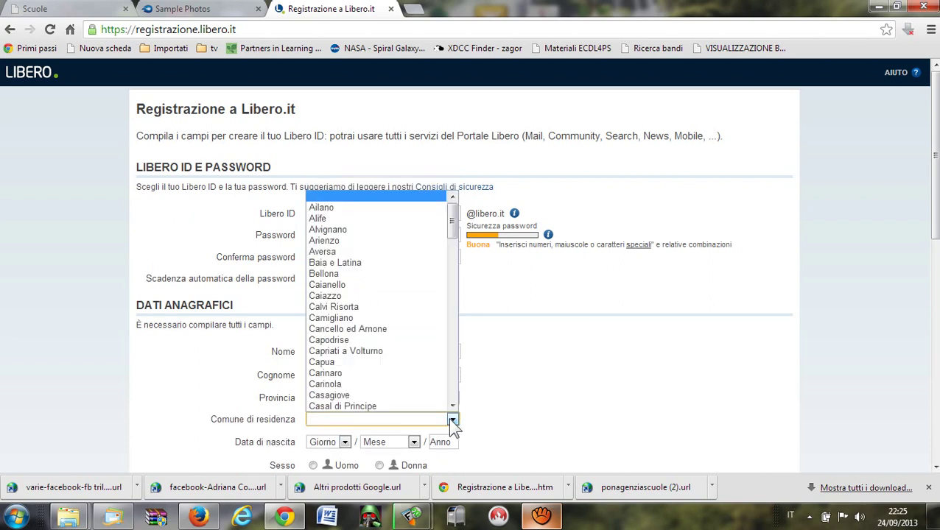
click(370, 295)
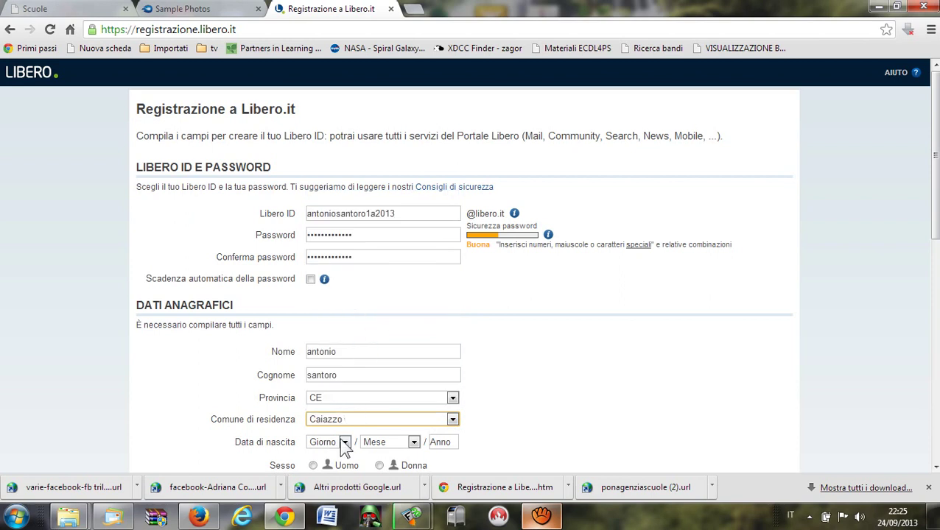
Set the birth day, month and year, then select Uomo and Privato.
click(341, 445)
click(325, 371)
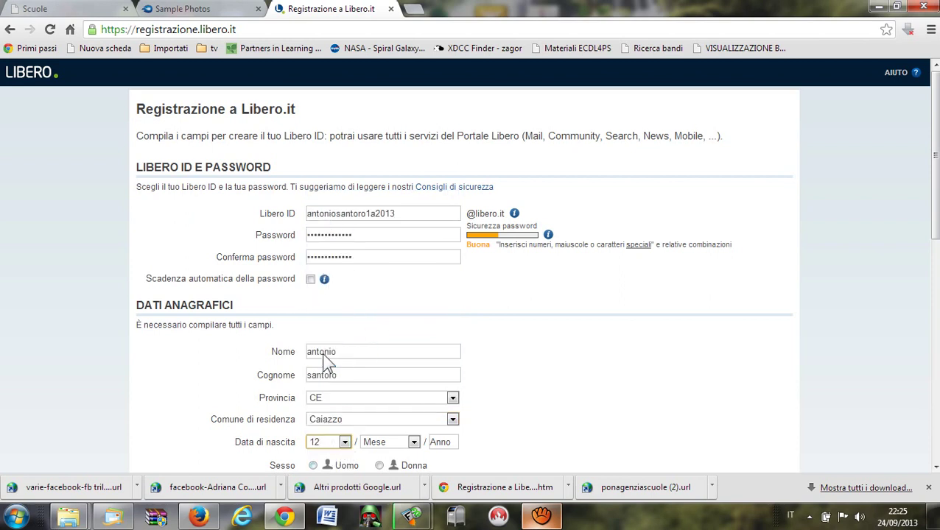
click(414, 442)
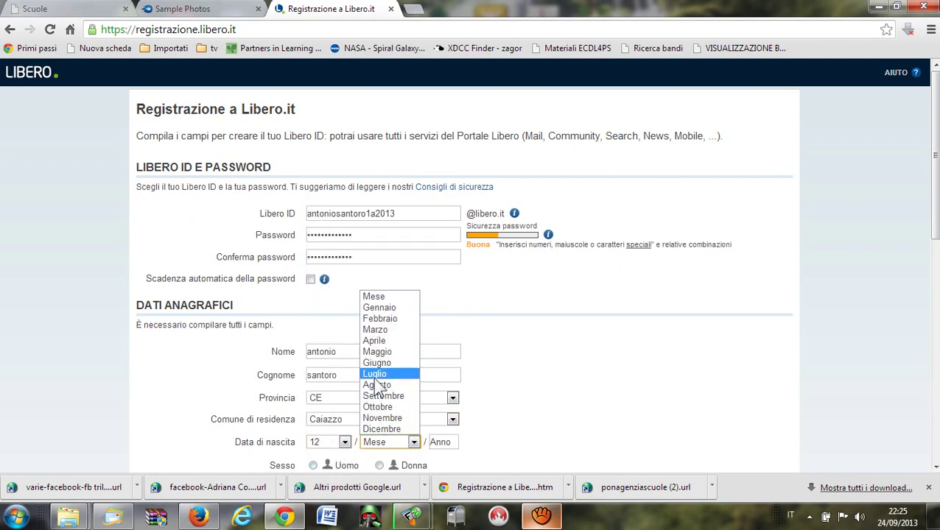
click(384, 379)
click(437, 443)
text(1)
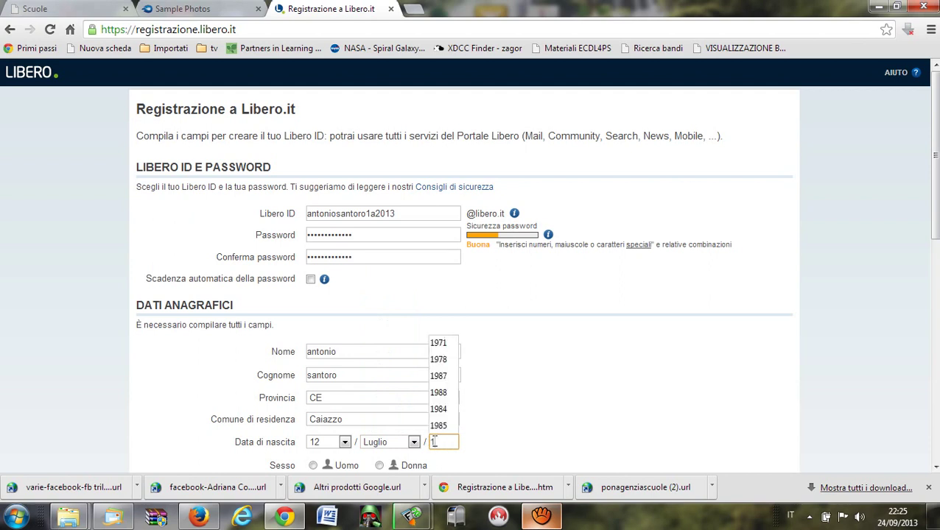
text(988)
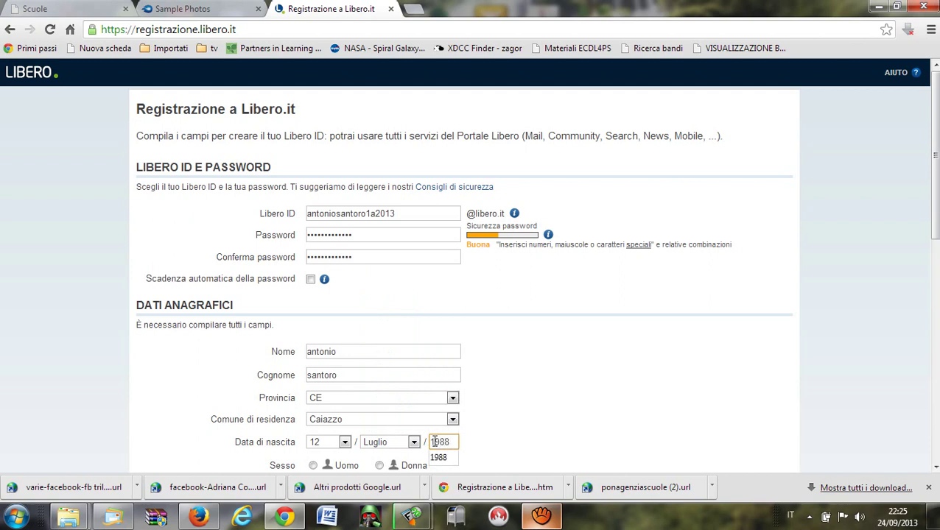
click(571, 406)
scroll(571, 405, down, 1)
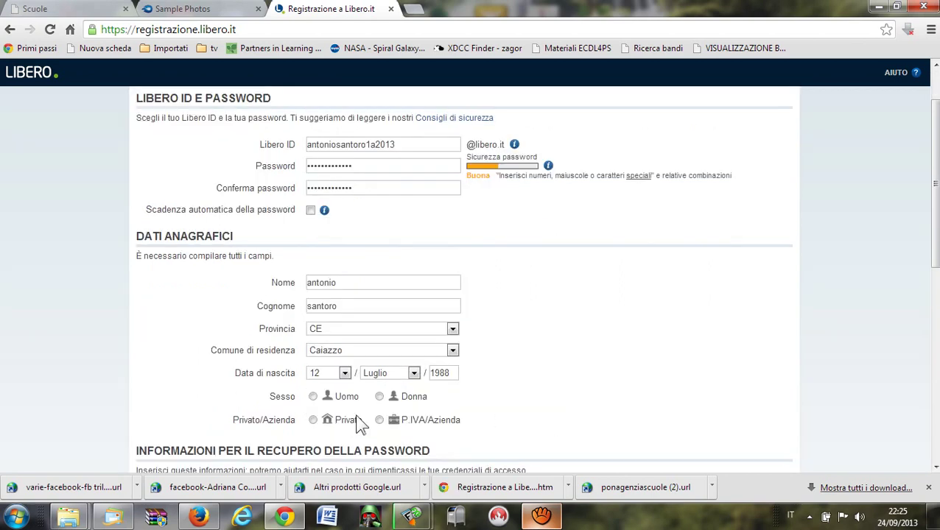
click(313, 396)
click(313, 420)
Keep the 'Cognome da nubile di tua nonna' security question and type its answer.
scroll(598, 346, down, 1)
scroll(594, 346, down, 2)
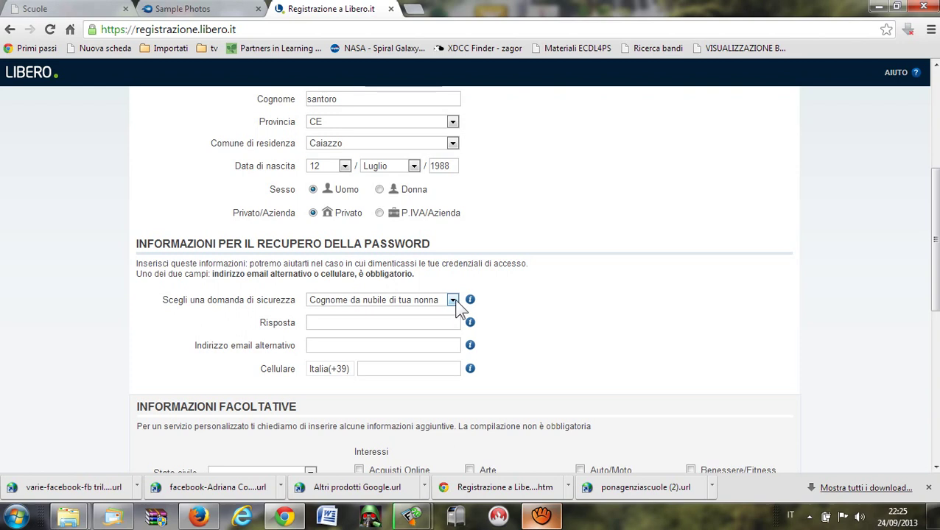
click(453, 301)
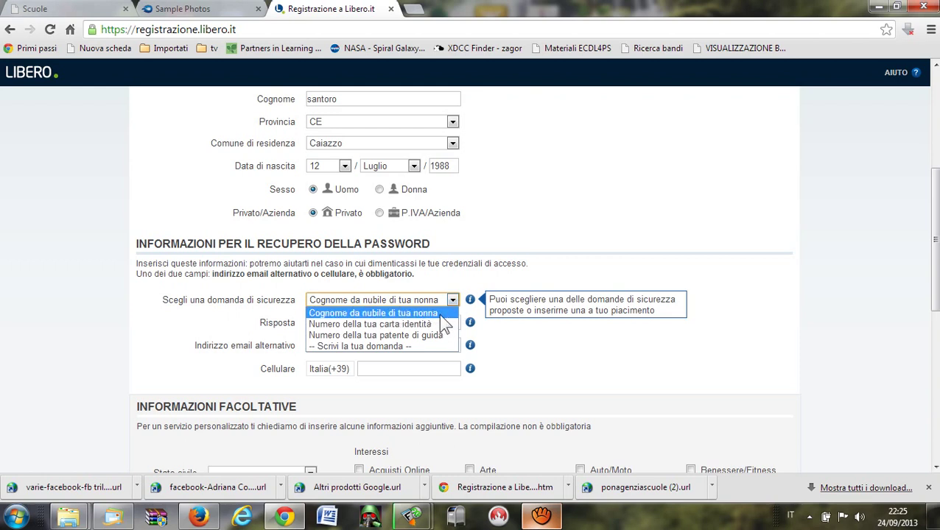
click(431, 315)
click(429, 323)
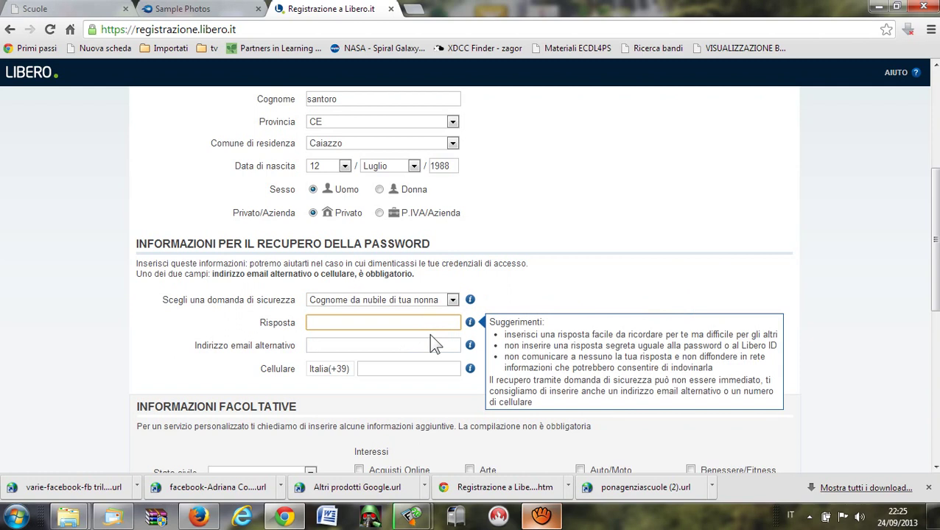
Enter the alternative e-mail address and move to the Cellulare field.
click(403, 347)
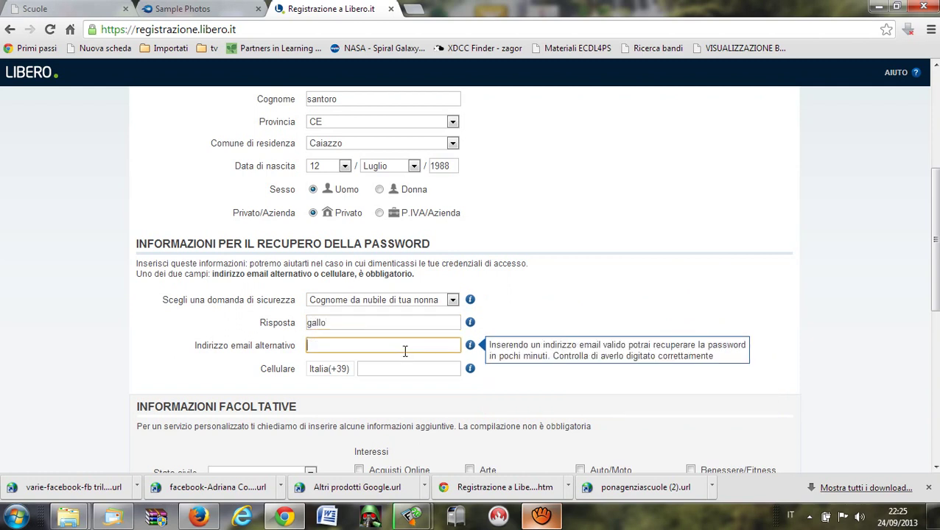
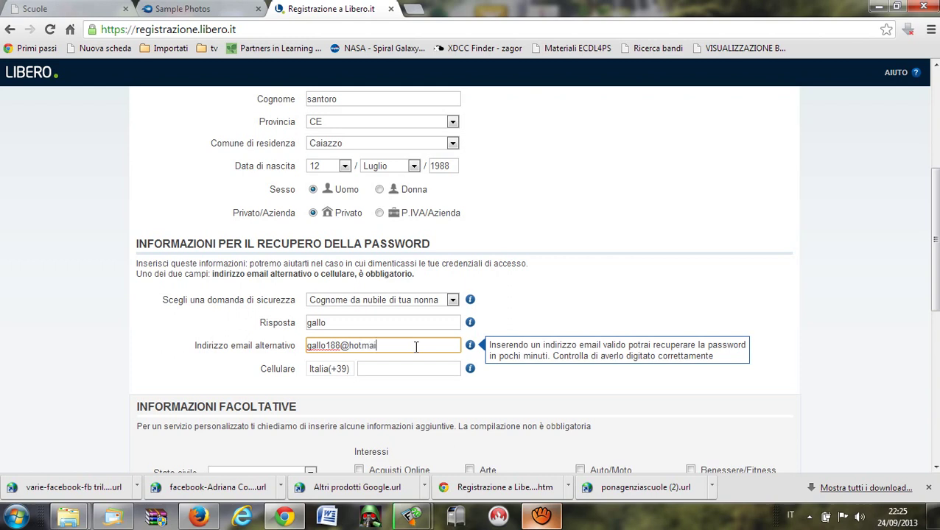
click(405, 373)
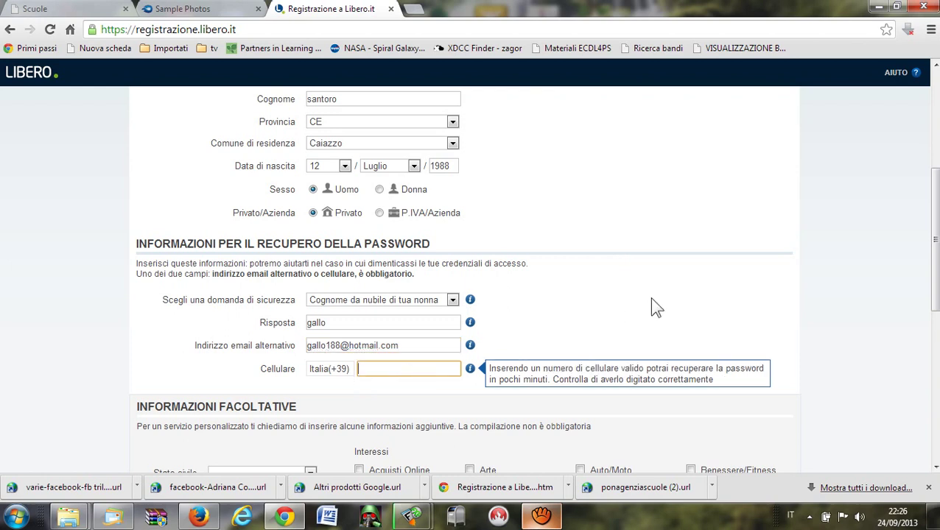
scroll(652, 302, down, 1)
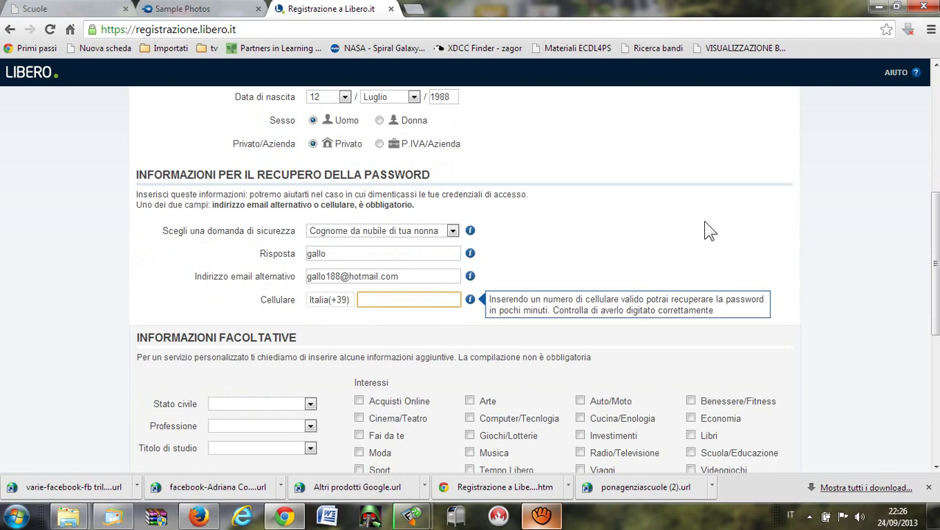
scroll(704, 223, down, 2)
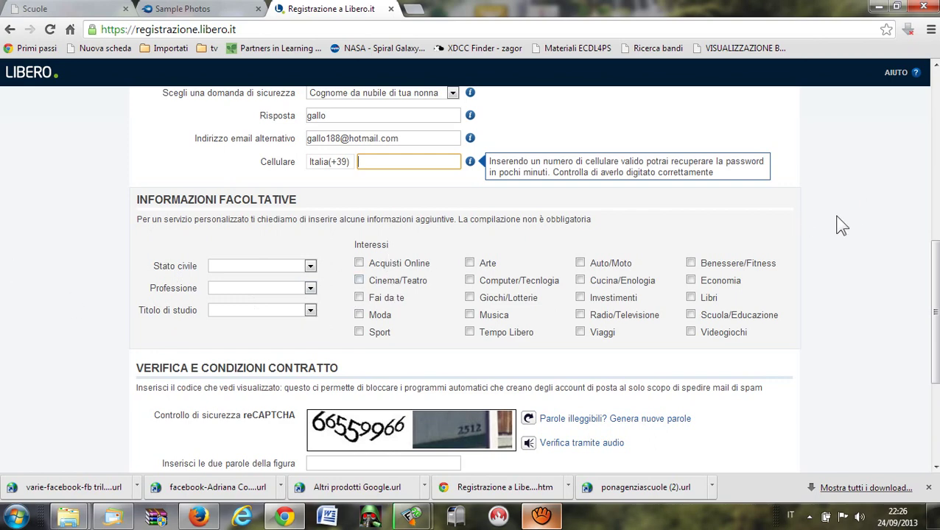
Type the reCAPTCHA words and set the lettera E data-processing consent to Sì.
scroll(835, 220, down, 2)
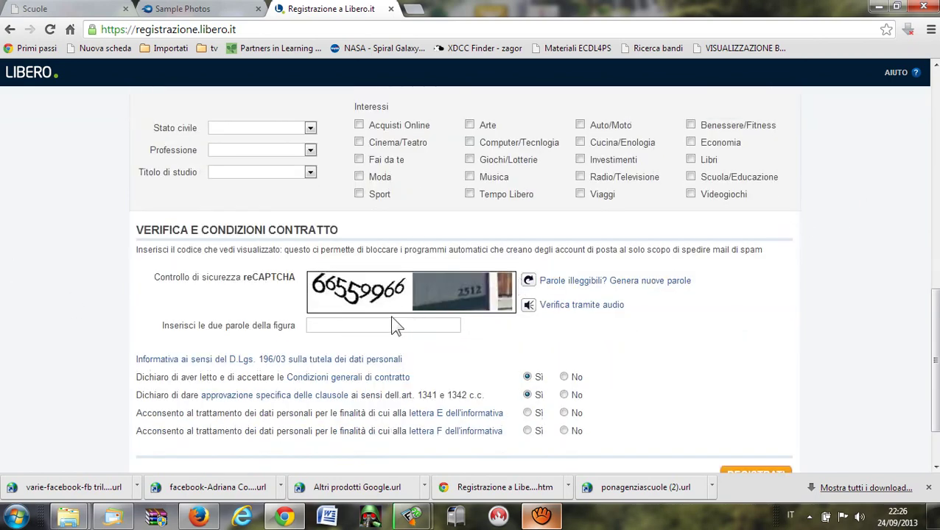
click(392, 324)
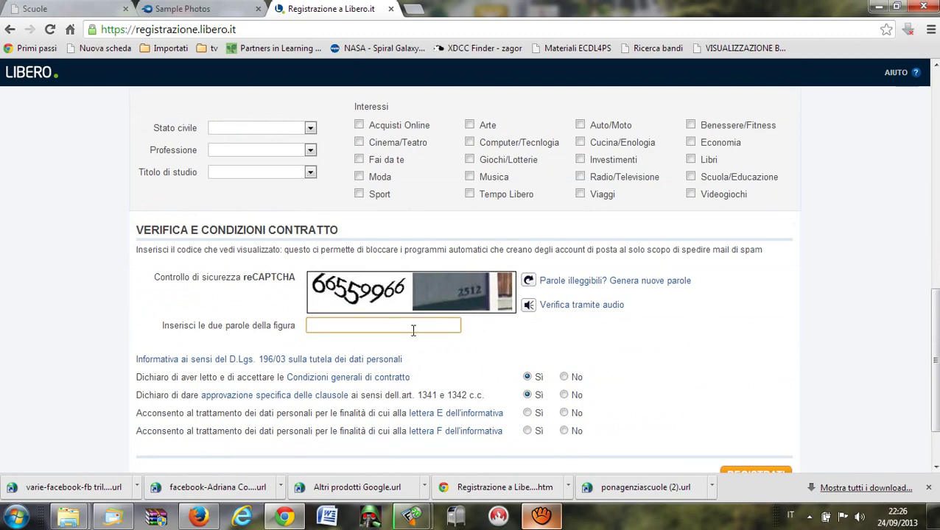
text(66559966)
text(2512)
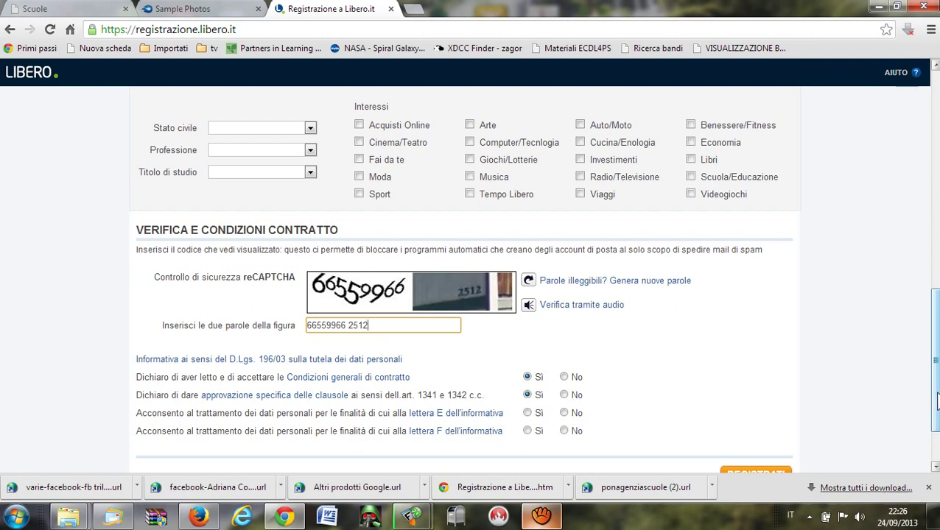
drag(937, 402, 935, 440)
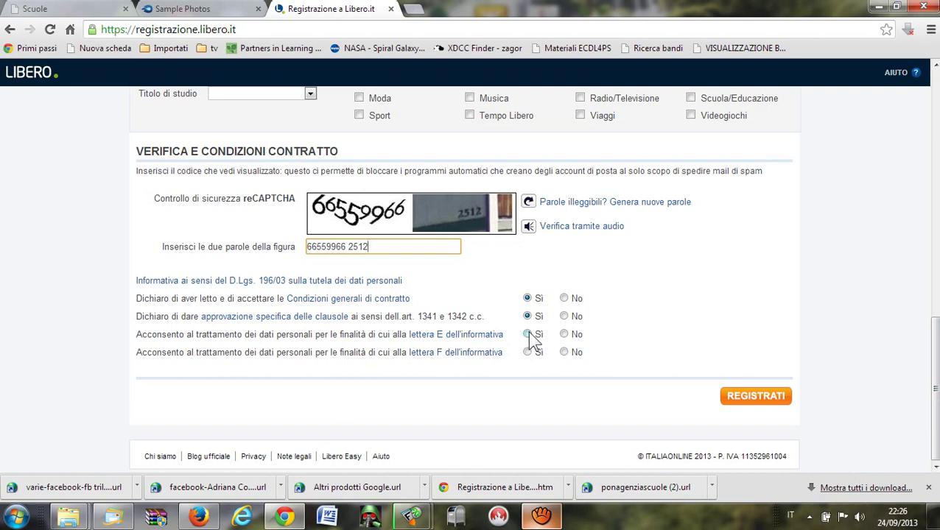
click(527, 334)
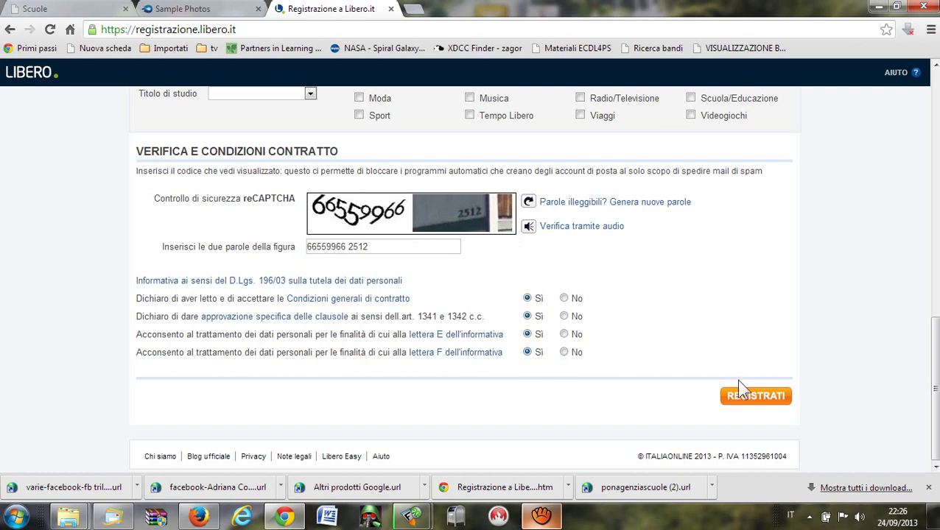
Submit the registration and save the success page as 'Registrazione a Libero.it.htm'.
click(779, 402)
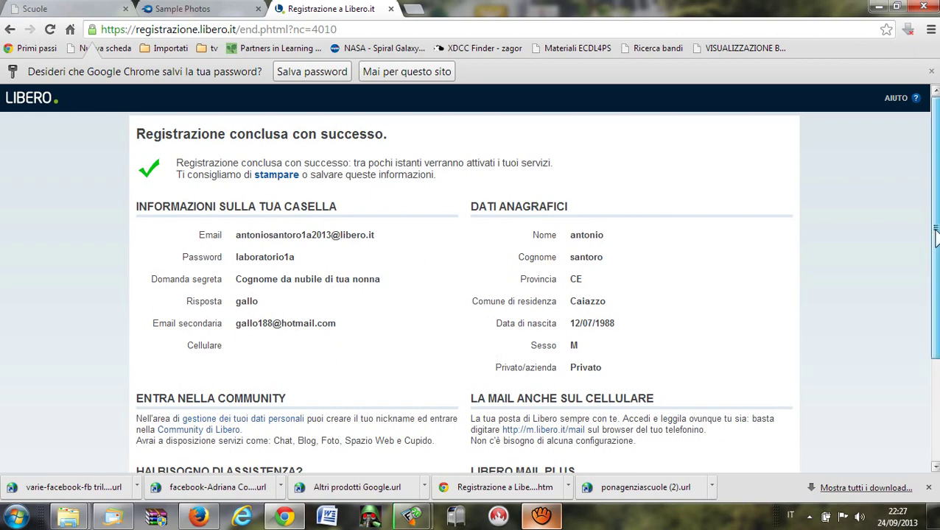
mouse_move(936, 234)
mouse_down()
mouse_move(935, 313)
mouse_move(936, 237)
mouse_up()
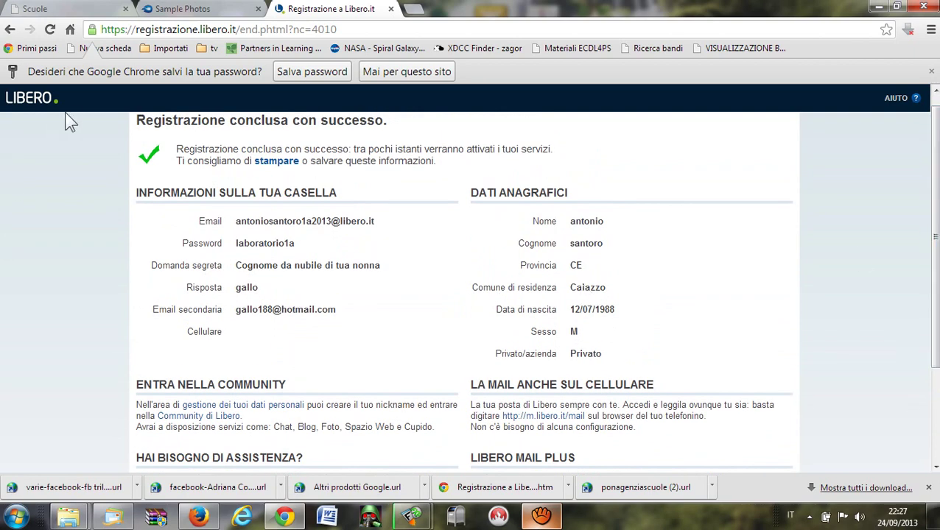
click(930, 31)
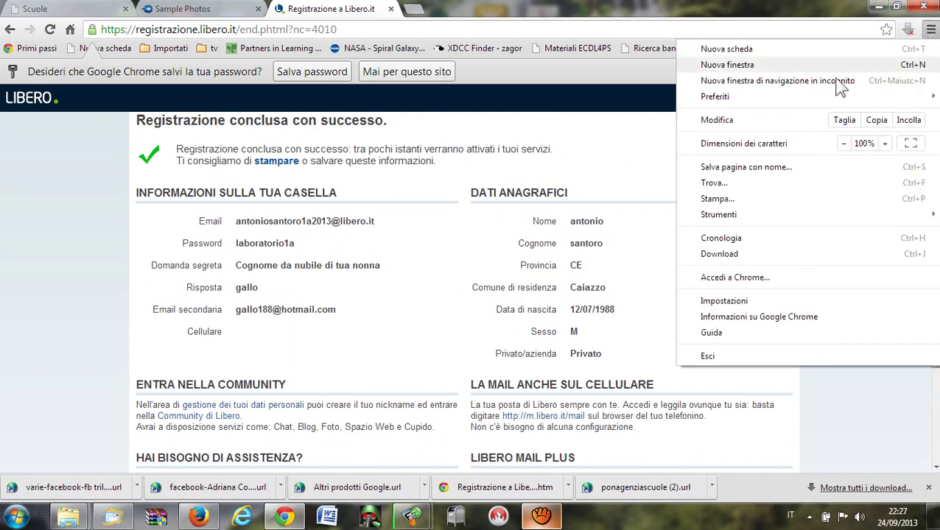
click(737, 168)
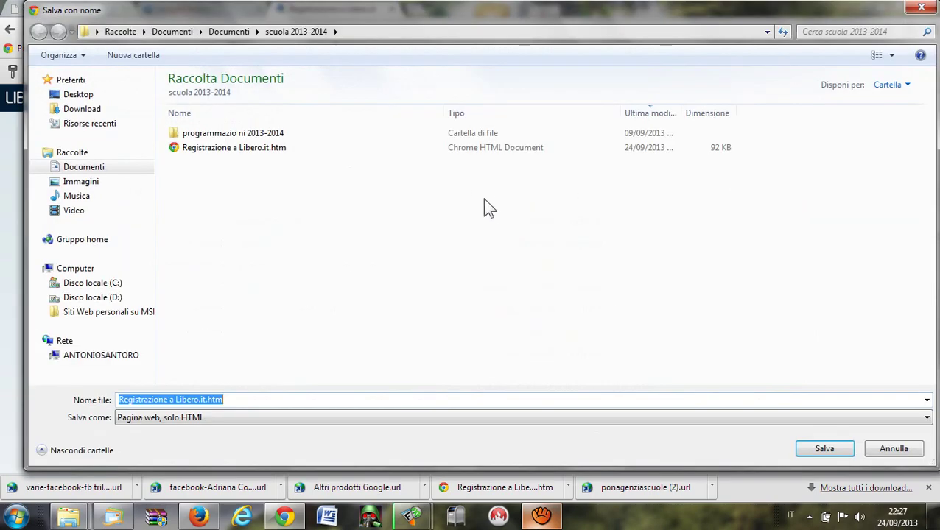
click(201, 398)
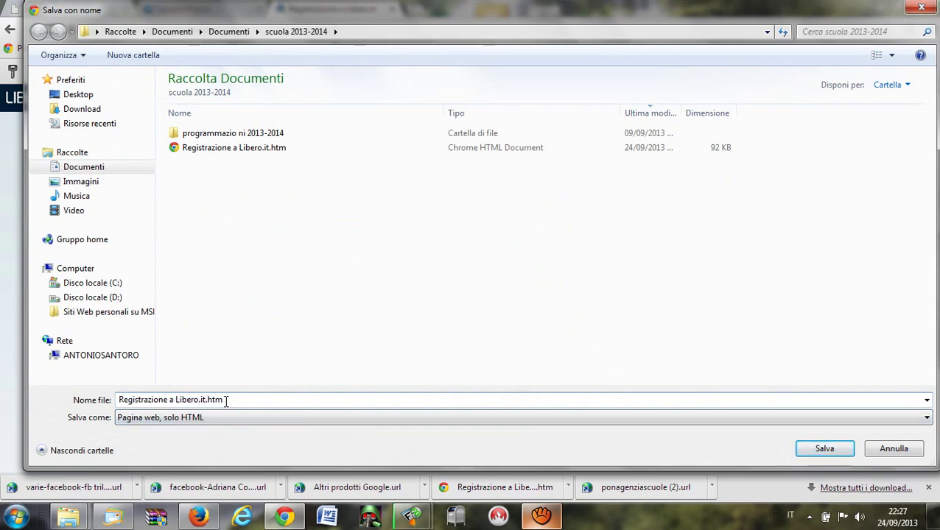
key(Return)
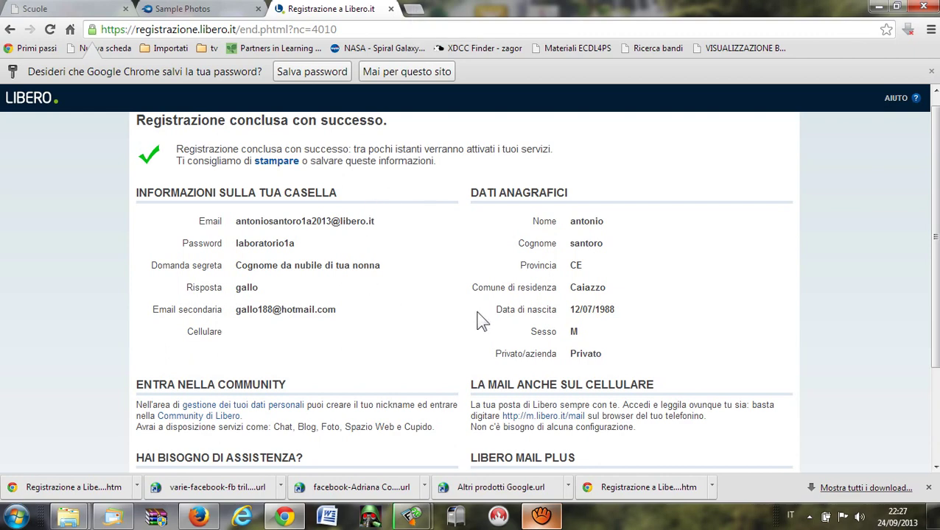
Open the new mailbox through ENTRA IN LIBERO and MAIL, then log out with ESCI.
scroll(482, 317, down, 3)
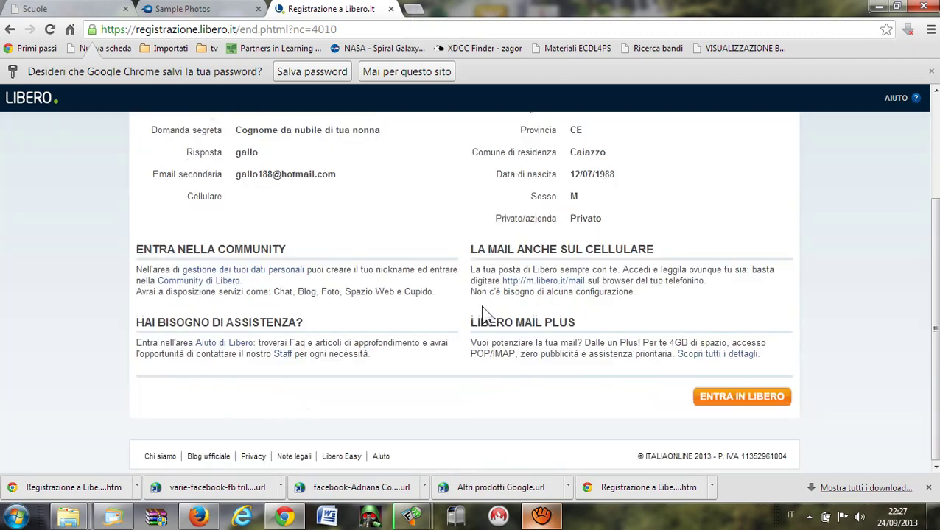
click(733, 402)
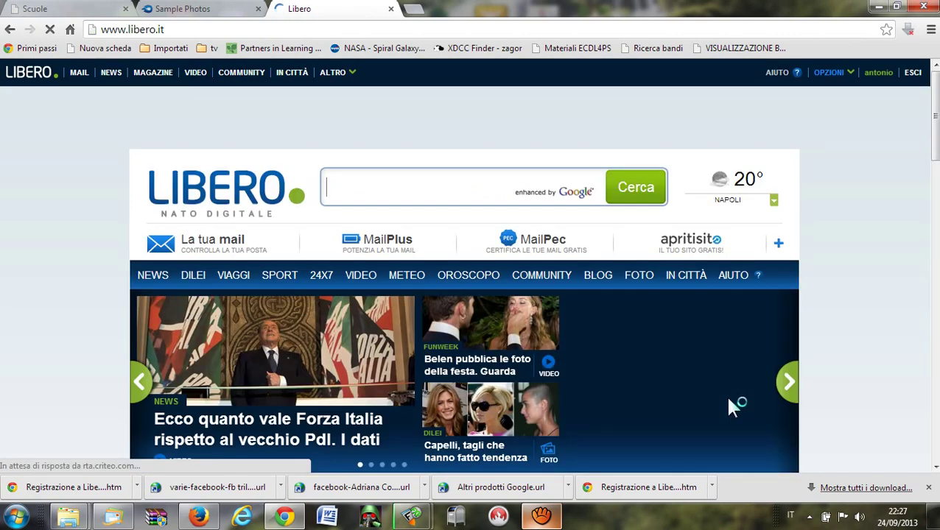
click(80, 74)
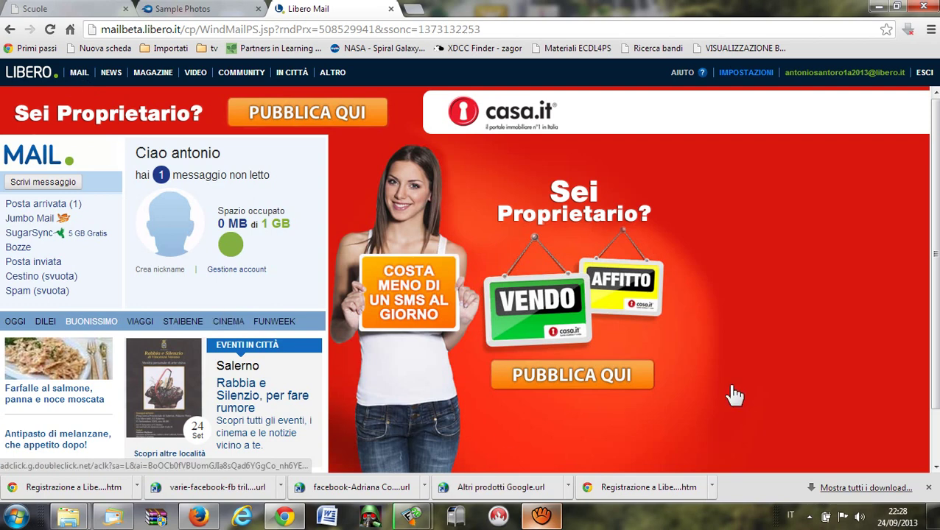
click(923, 73)
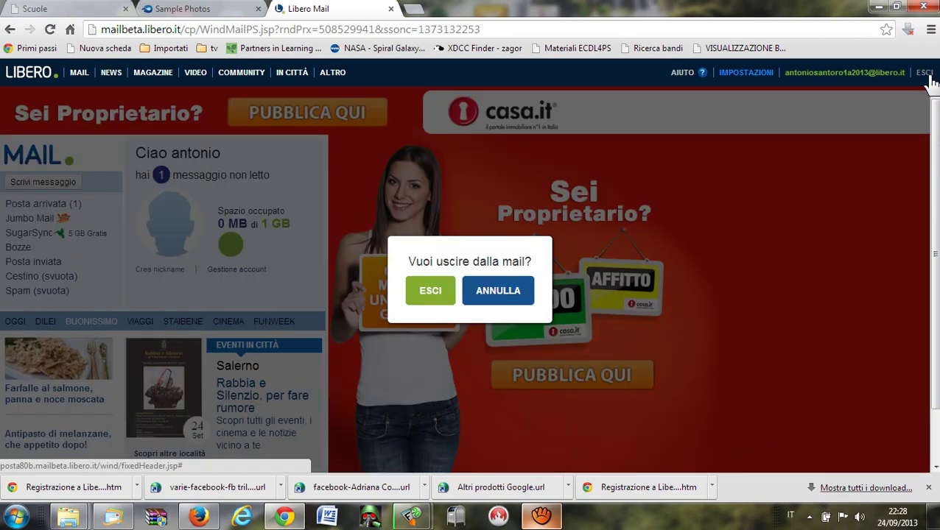
click(438, 292)
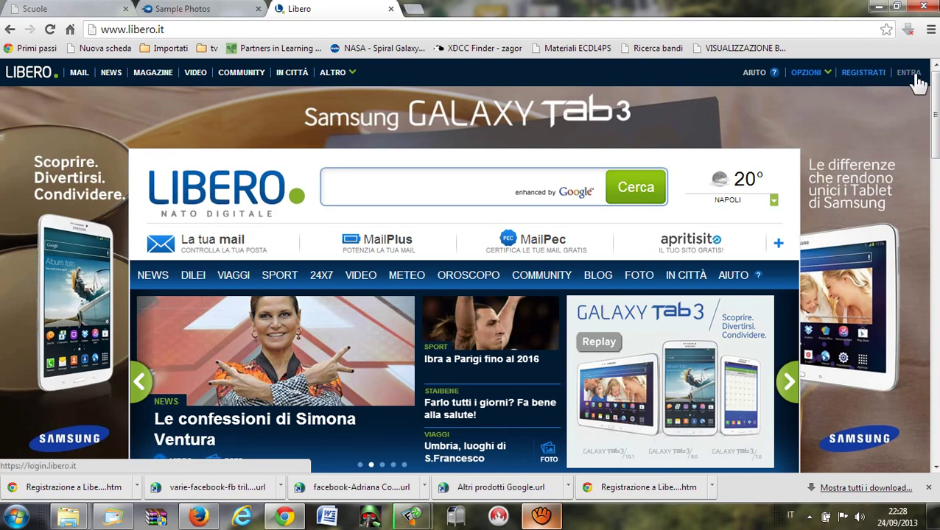
Submit the Libero ID and password on the Libero login page.
click(916, 75)
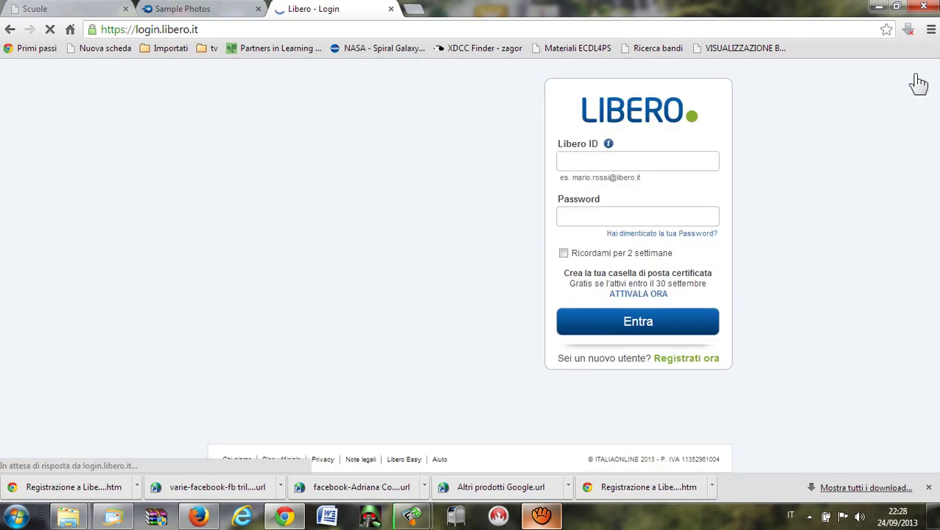
click(686, 158)
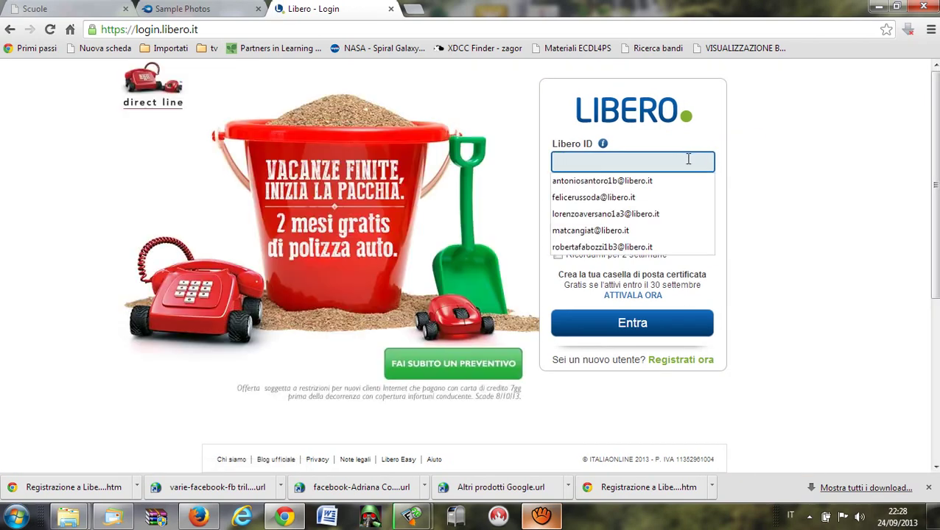
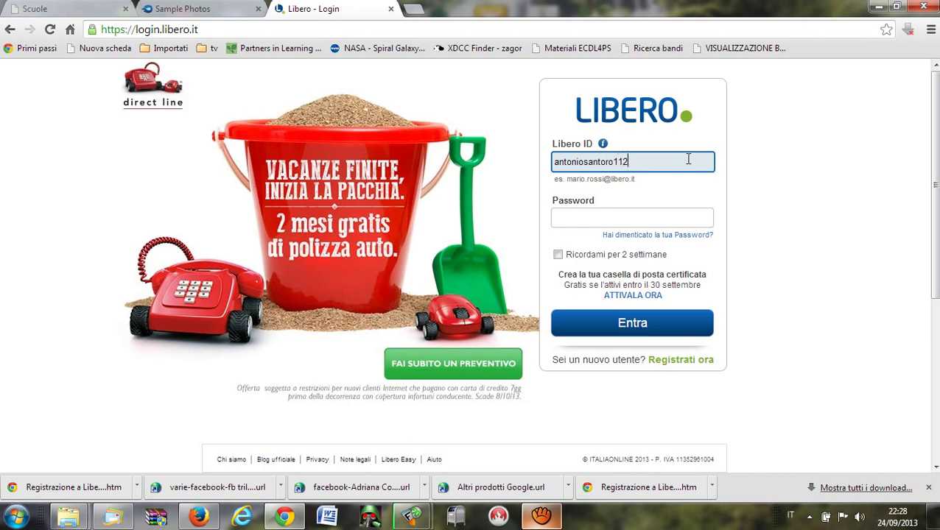
click(693, 220)
text(•••••••)
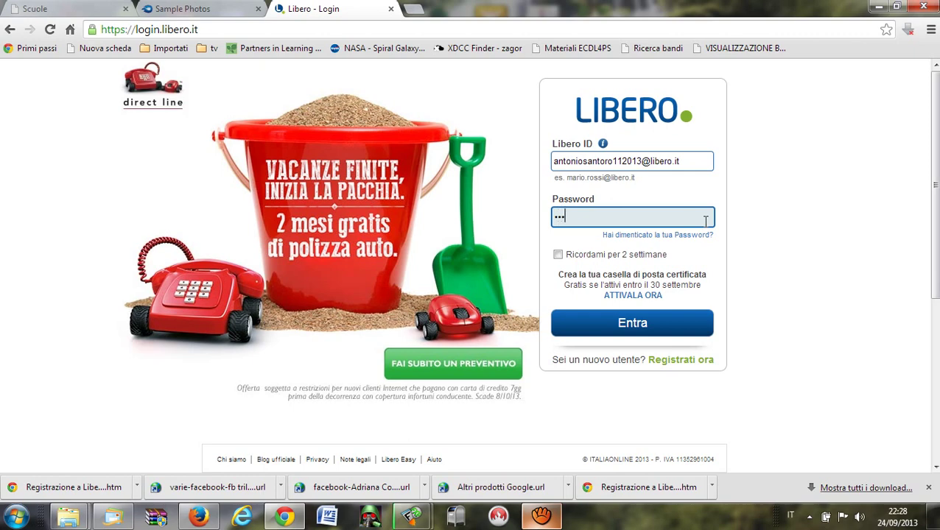
text(••••••)
click(646, 331)
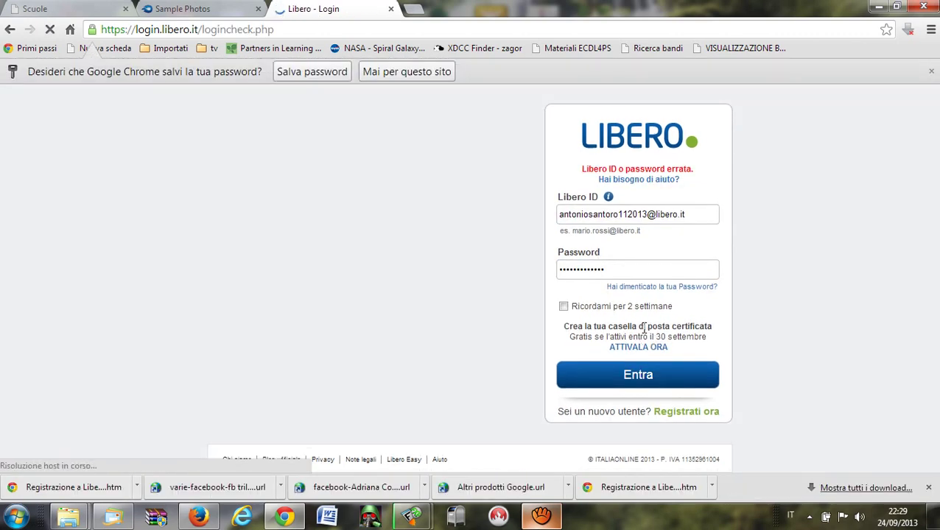
Correct the mistyped Libero ID, replacing the extra digit with 'a', and sign in again.
click(621, 214)
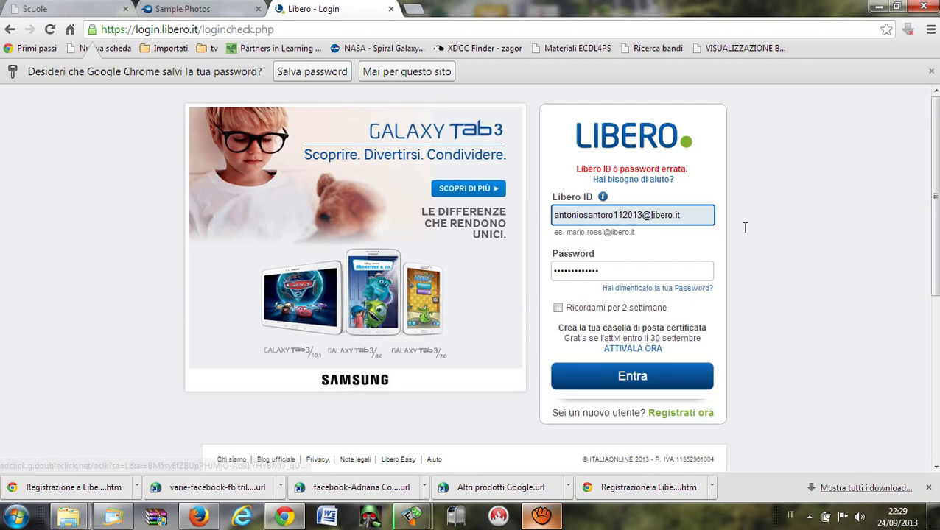
key(BackSpace)
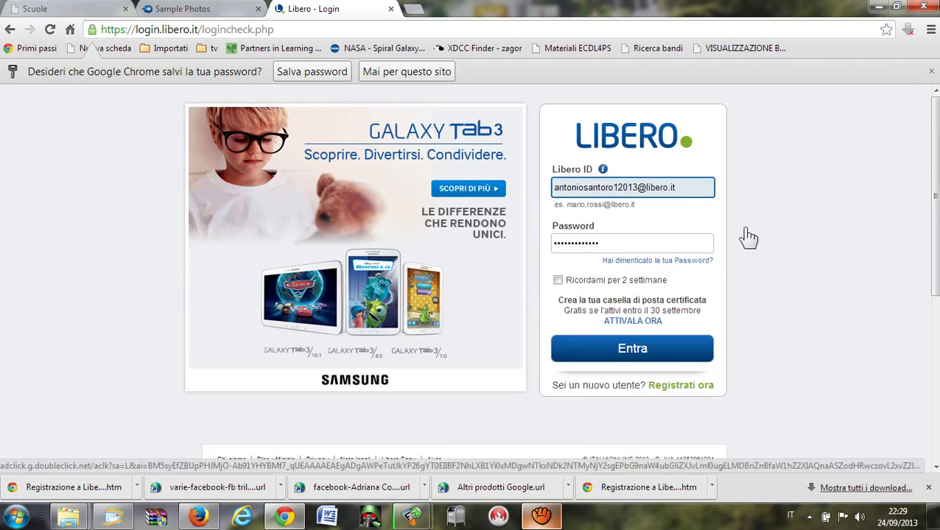
text(a)
click(672, 353)
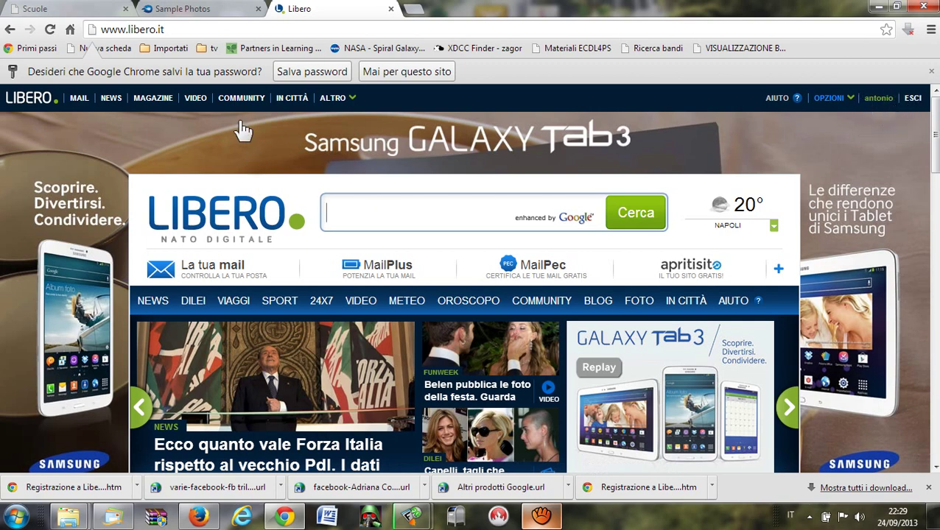
Sign in to Mail with the saved Libero ID, retyping the mistyped password.
click(85, 103)
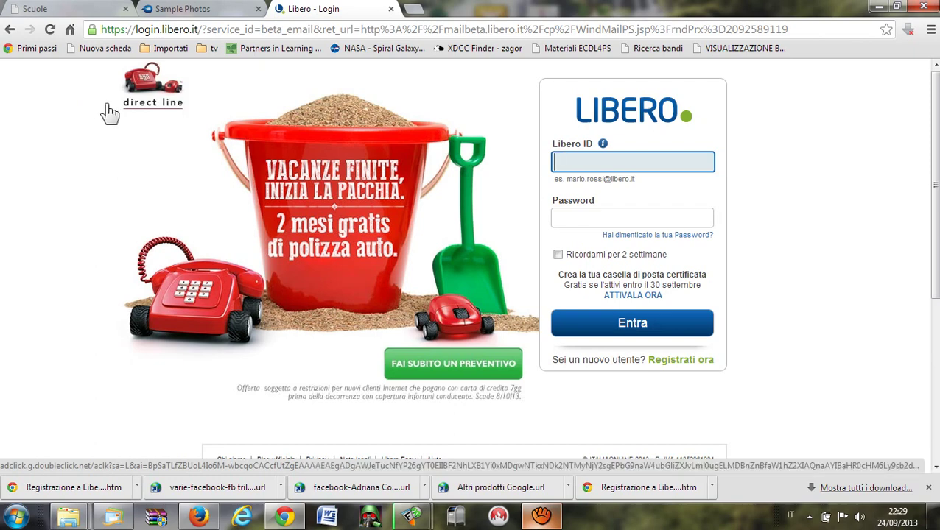
text(a)
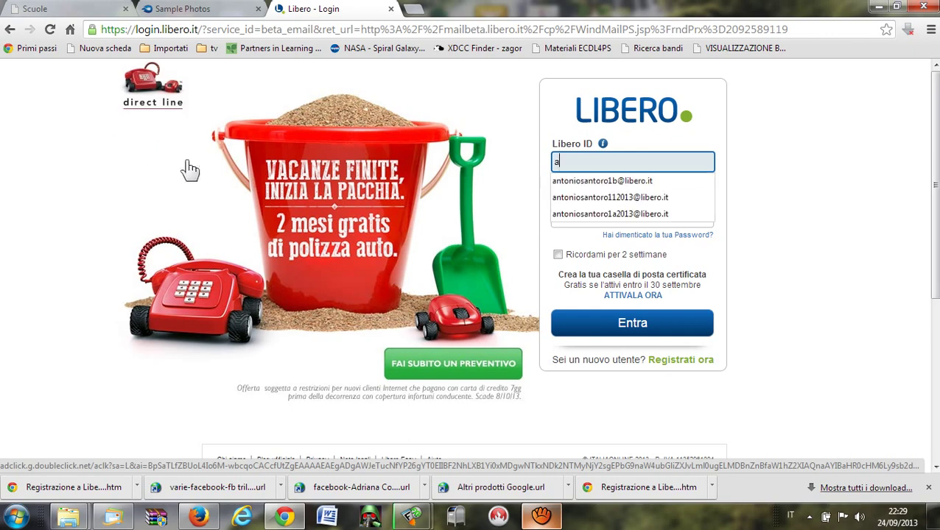
click(611, 212)
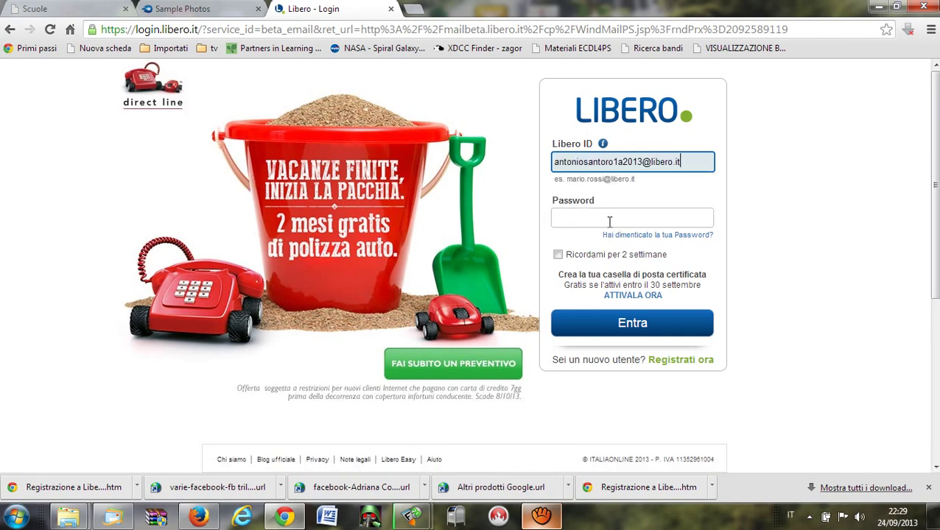
click(605, 219)
text(****)
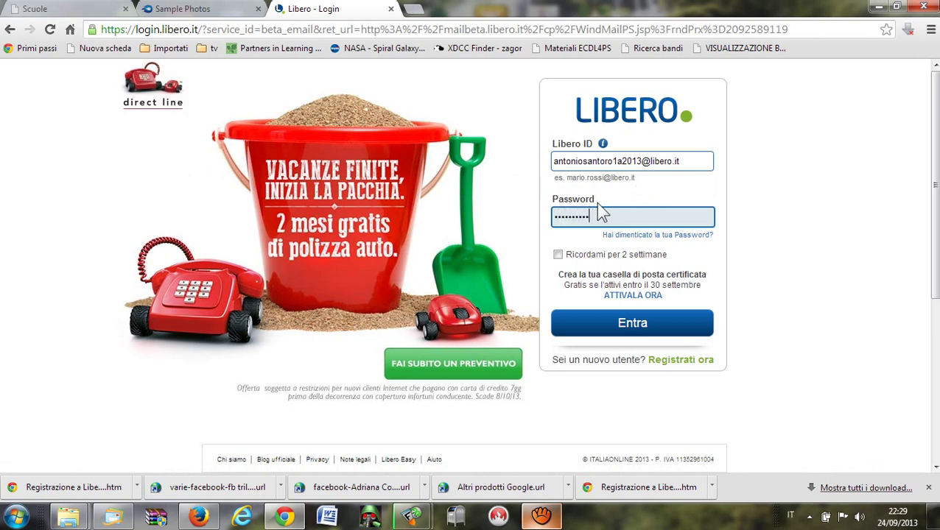
key(ctrl+a)
key(BackSpace)
text(****)
click(632, 326)
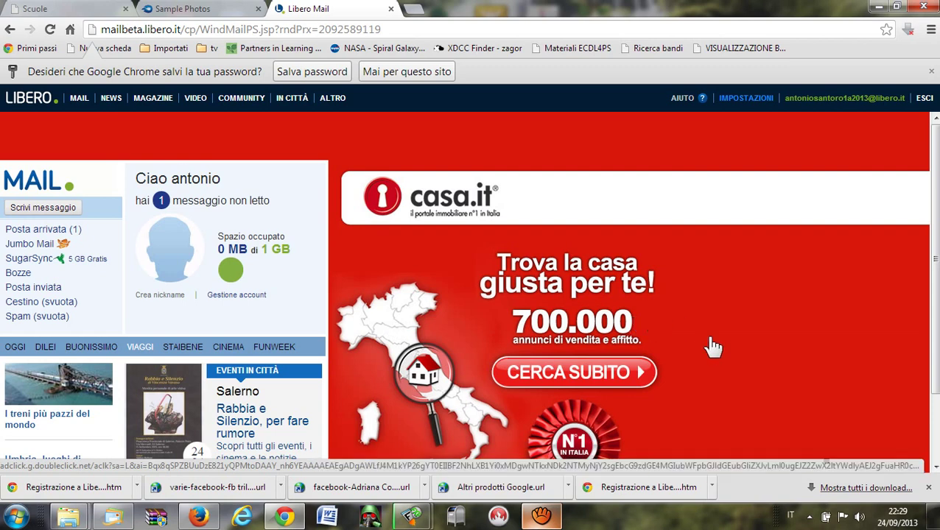
Open Posta arrivata and read the 'Benvenuto su Libero.it' welcome message.
click(50, 233)
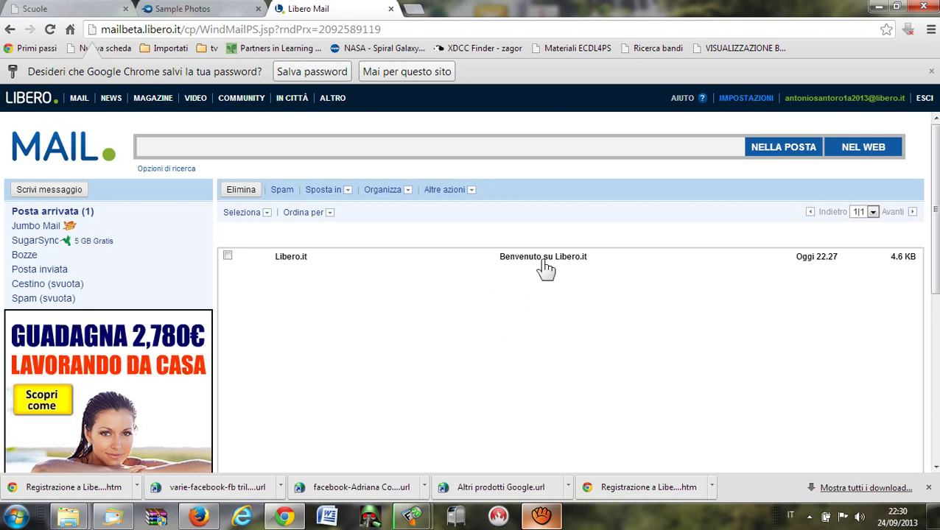
click(543, 263)
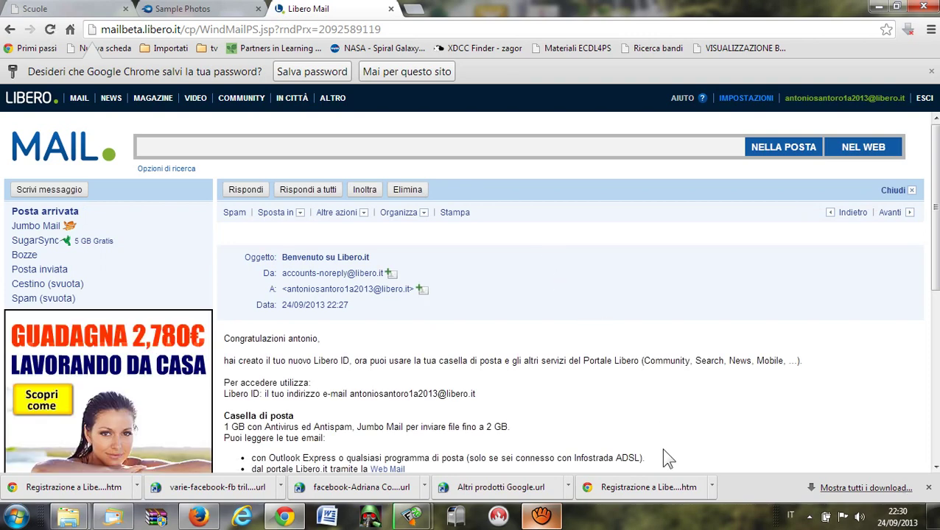
Start a new message and enter the recipient's Libero e-mail address in the A field.
click(48, 190)
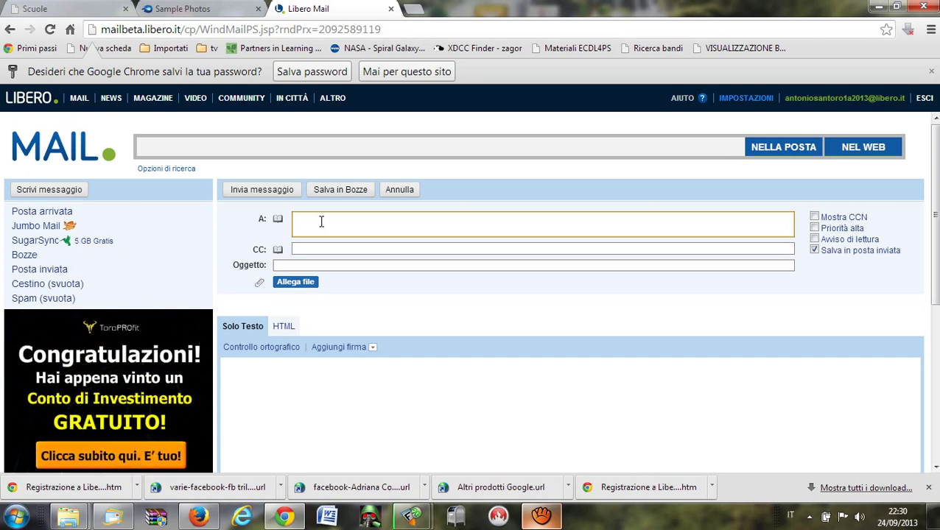
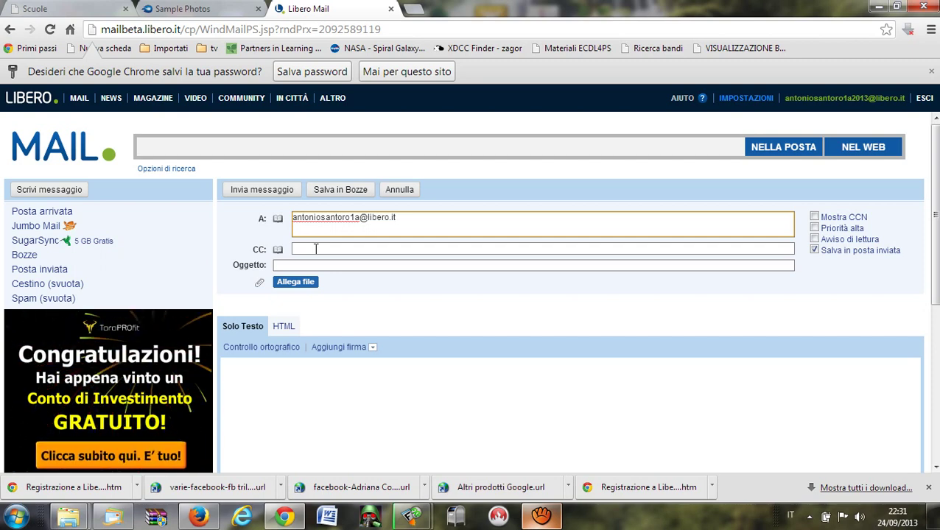
Add a second contact's tin.it e-mail address as the CC recipient.
click(316, 249)
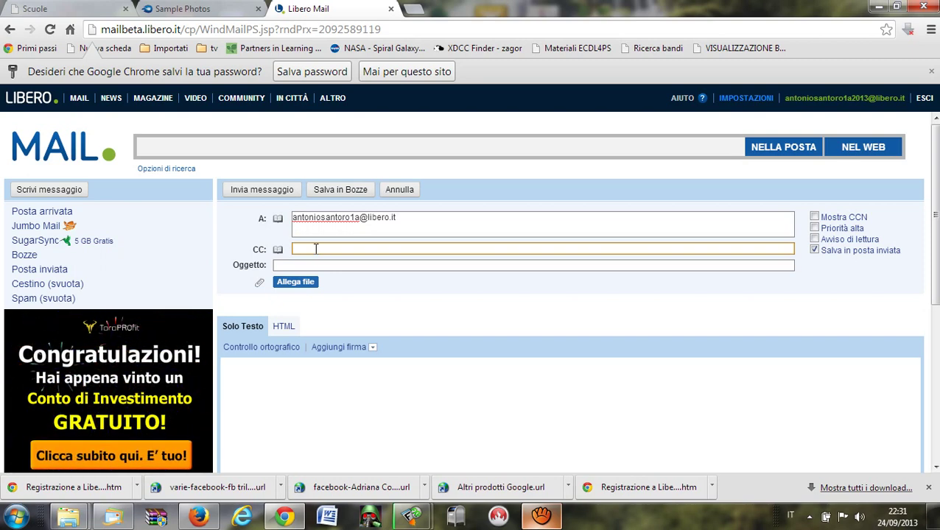
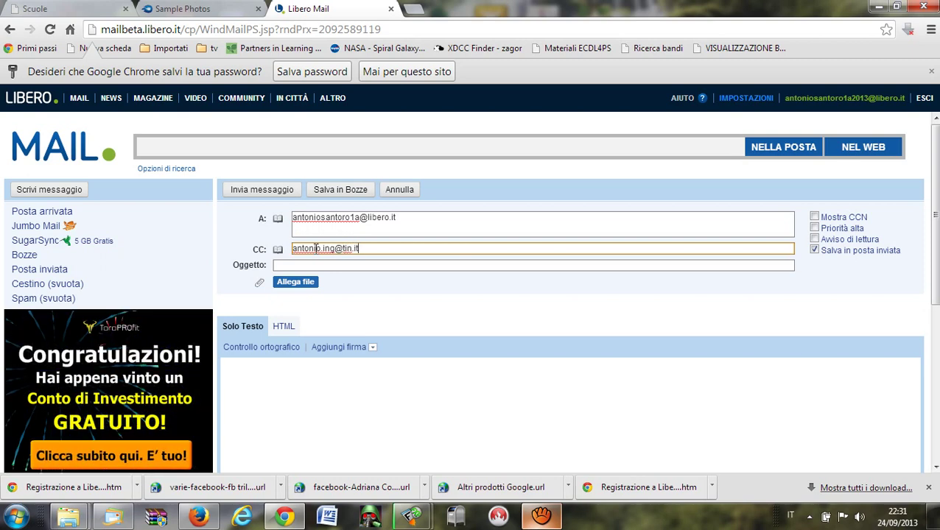
click(435, 221)
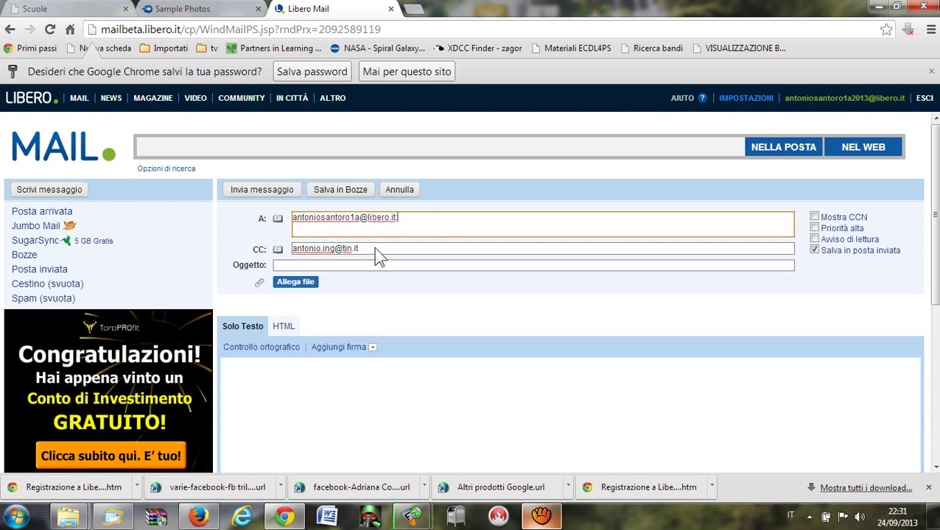
Move the tin.it address from CC into the A field after the Libero address.
drag(378, 255, 267, 247)
key(ctrl+c)
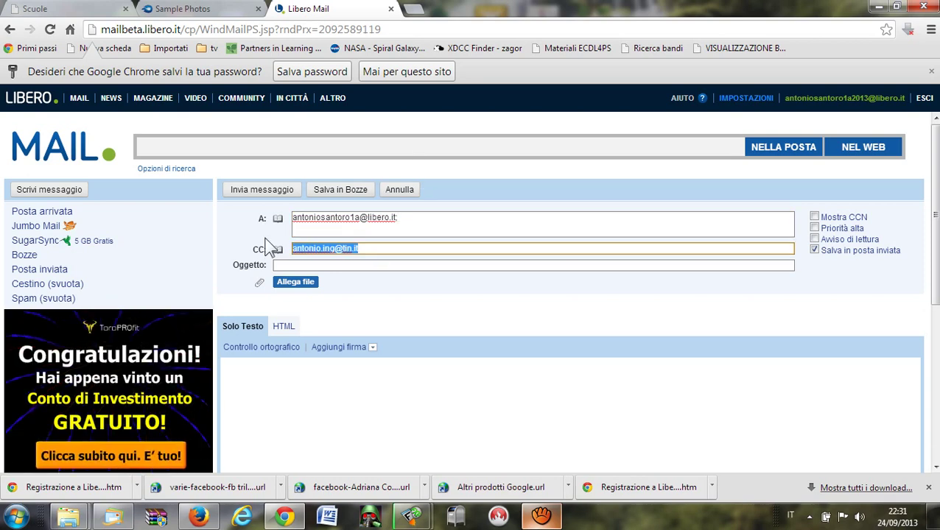
key(Delete)
click(471, 217)
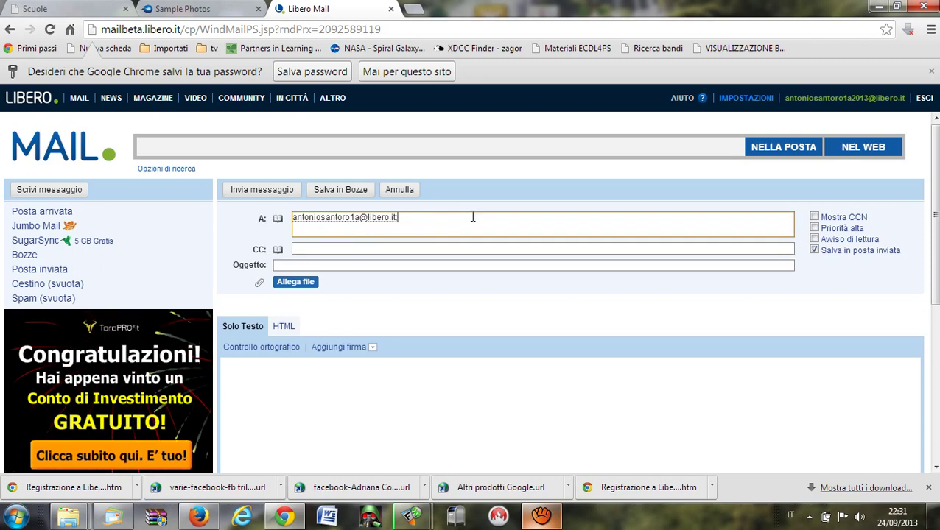
key(ctrl+v)
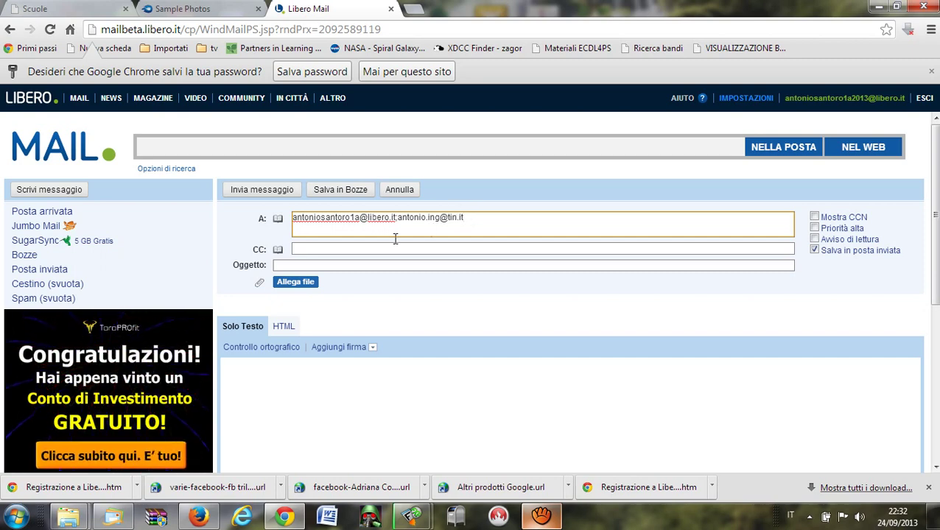
drag(470, 218, 398, 220)
click(484, 222)
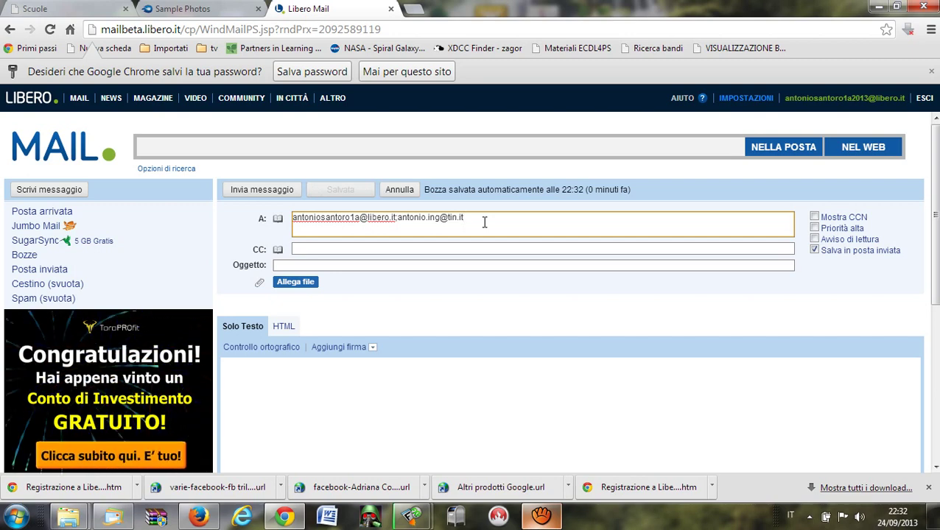
Move the tin.it address out of the A field and back into CC.
drag(485, 222, 398, 213)
key(ctrl+c)
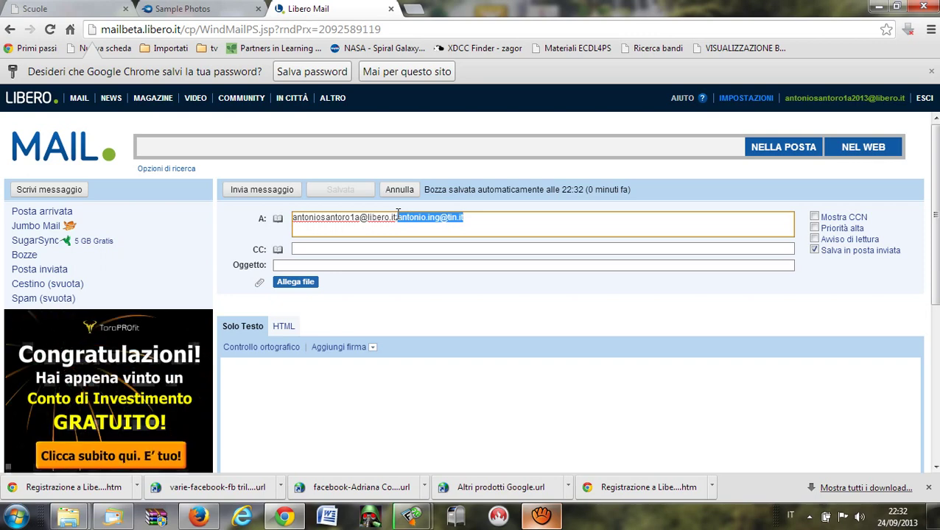
key(BackSpace)
click(341, 249)
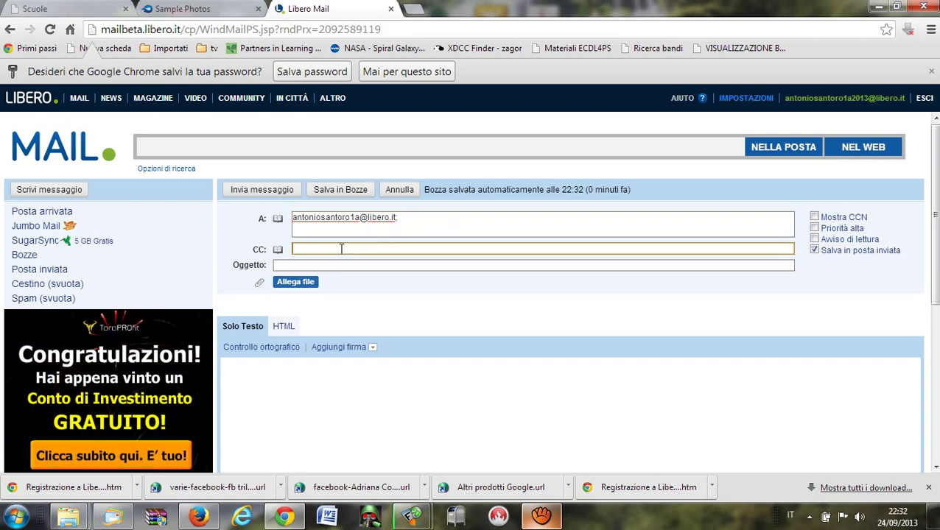
key(ctrl+v)
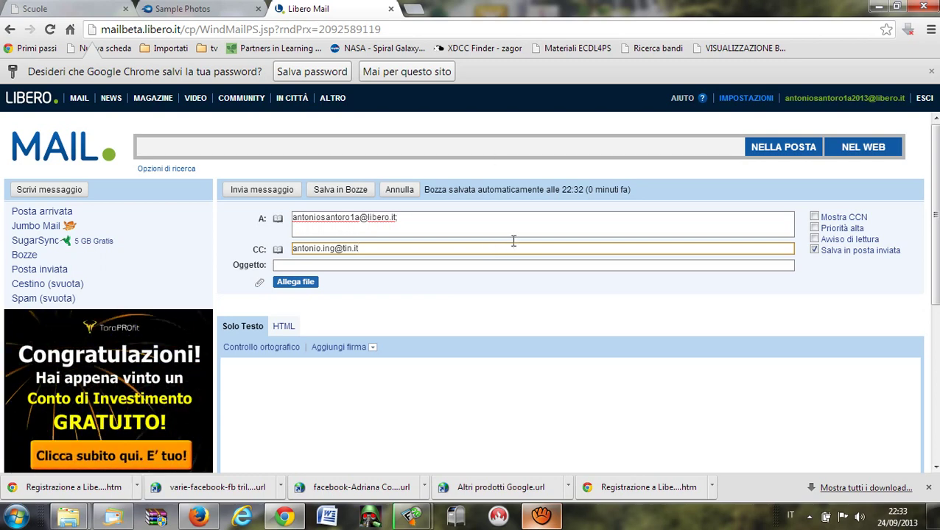
Enter 'sto facendo una prova' as the message subject in Oggetto.
click(467, 265)
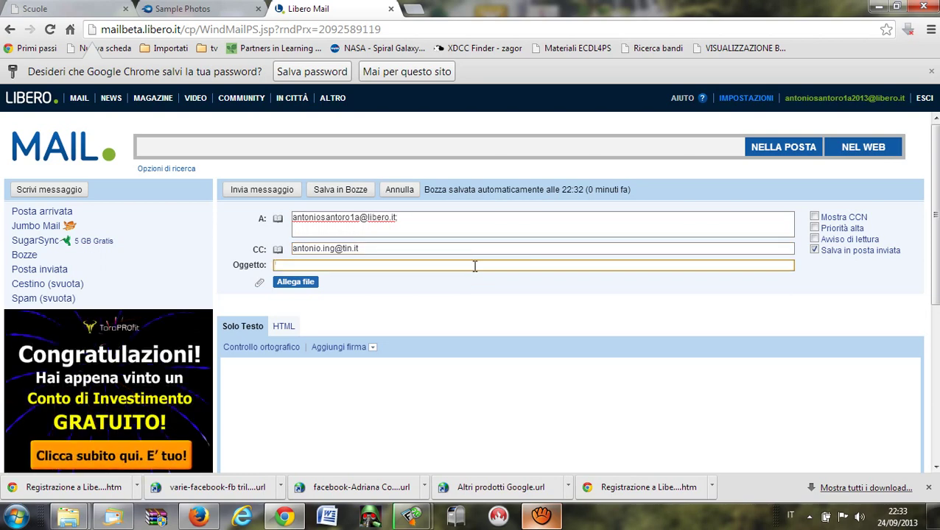
text(st)
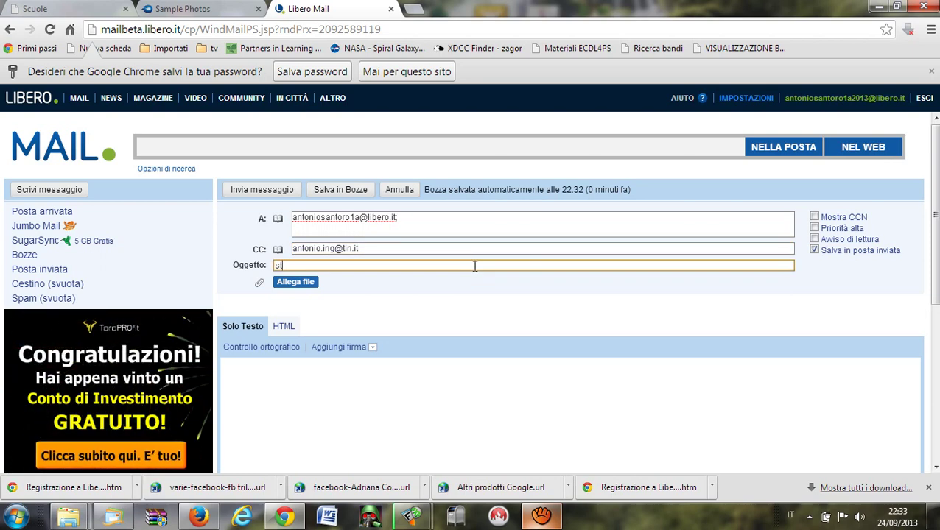
text(o facendo )
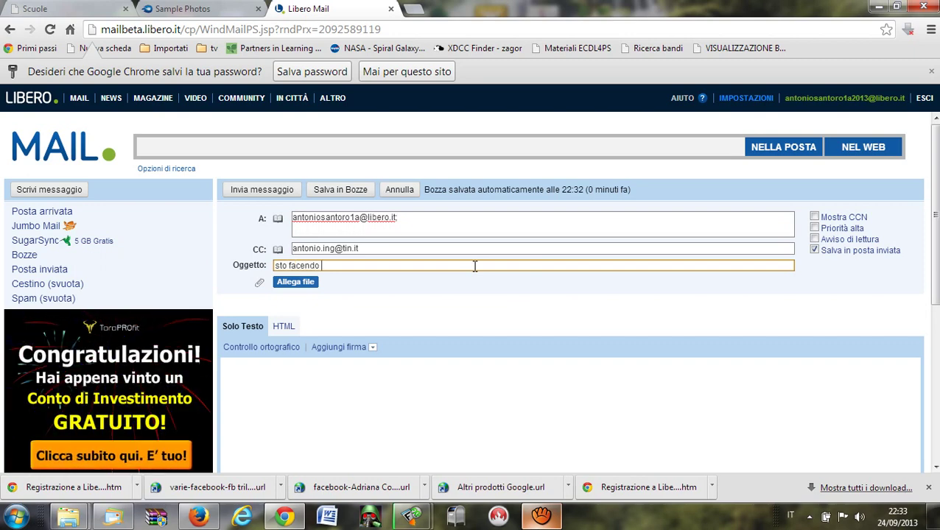
text(una prova)
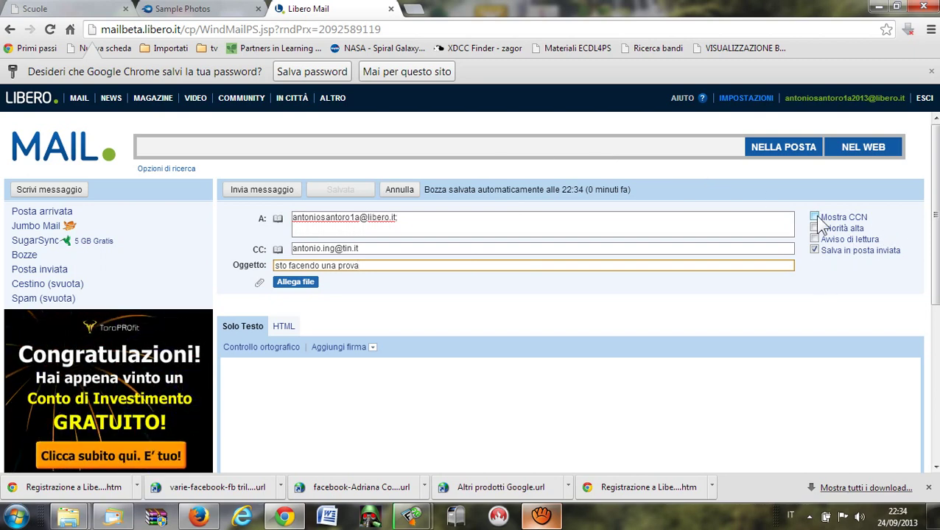
Show the CCN blind-copy line and end the A-field address with a semicolon.
click(815, 217)
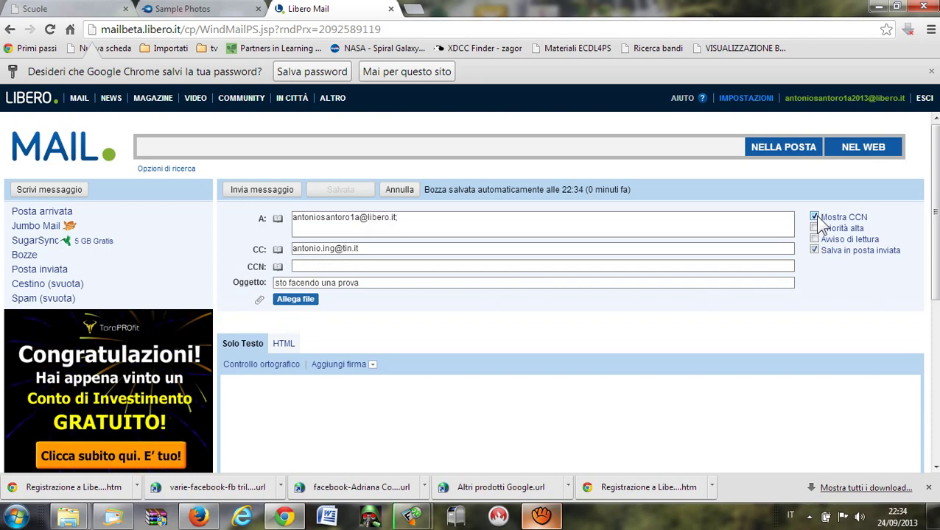
click(389, 266)
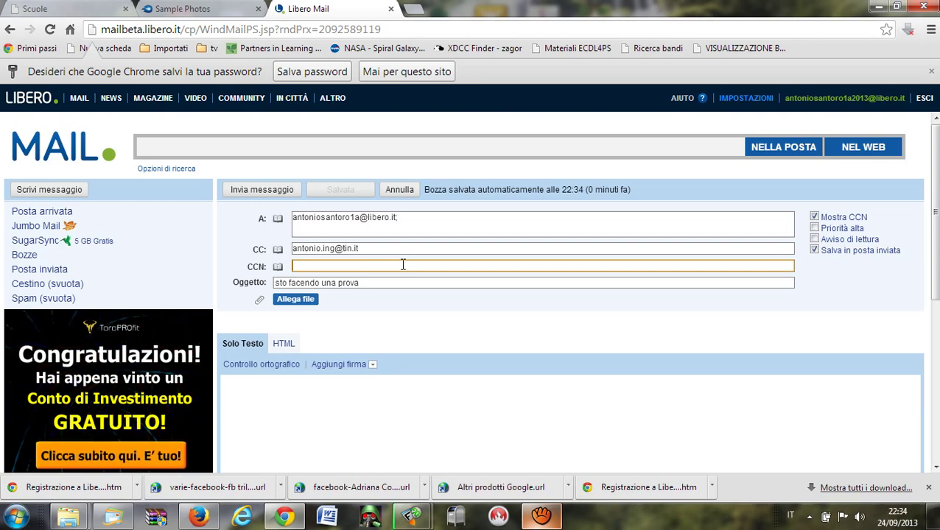
click(429, 218)
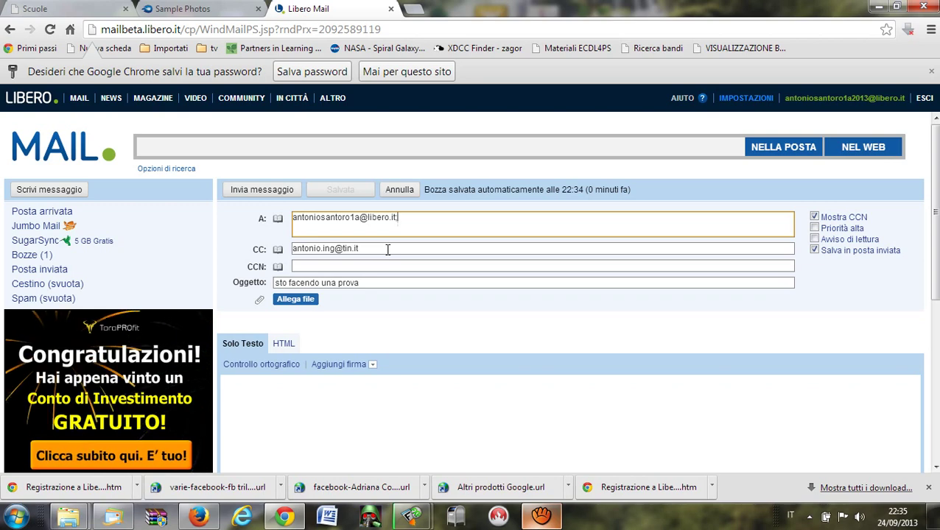
text(;)
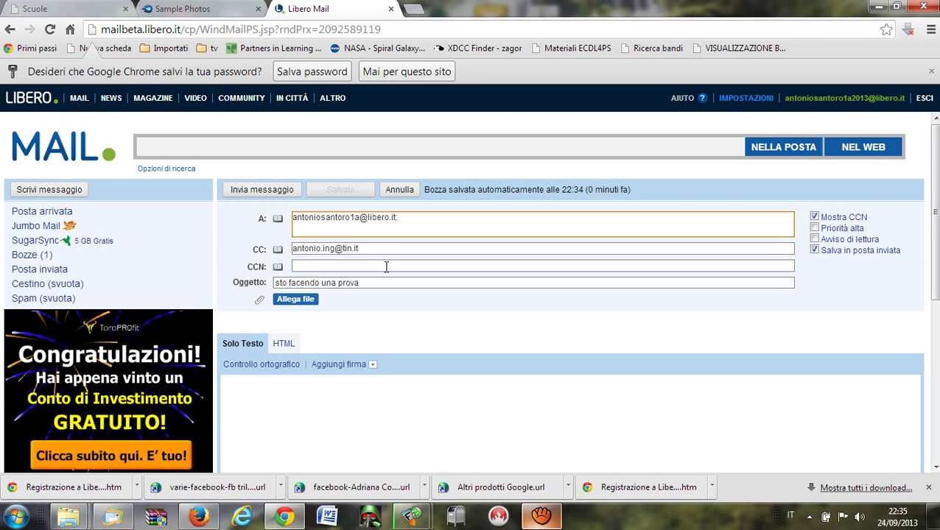
Enter the blind-copy recipient's e-mail address in the CCN field.
click(386, 267)
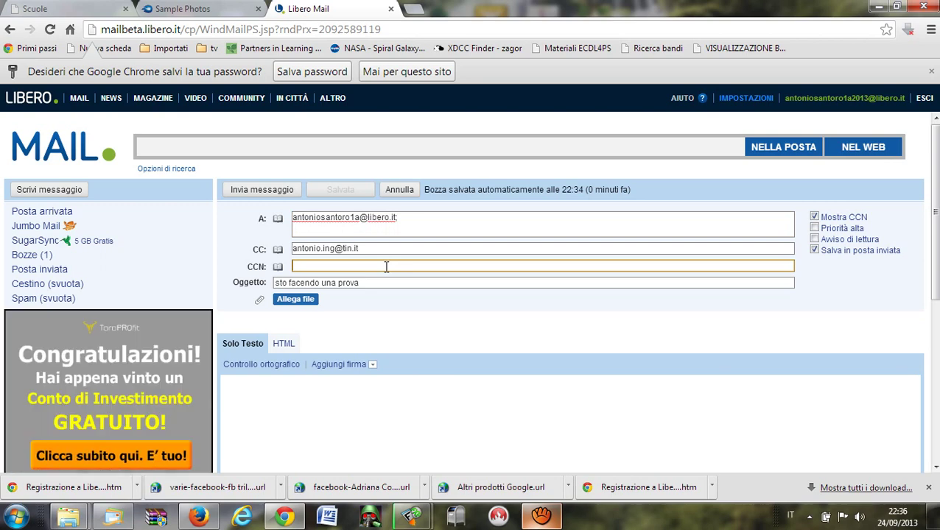
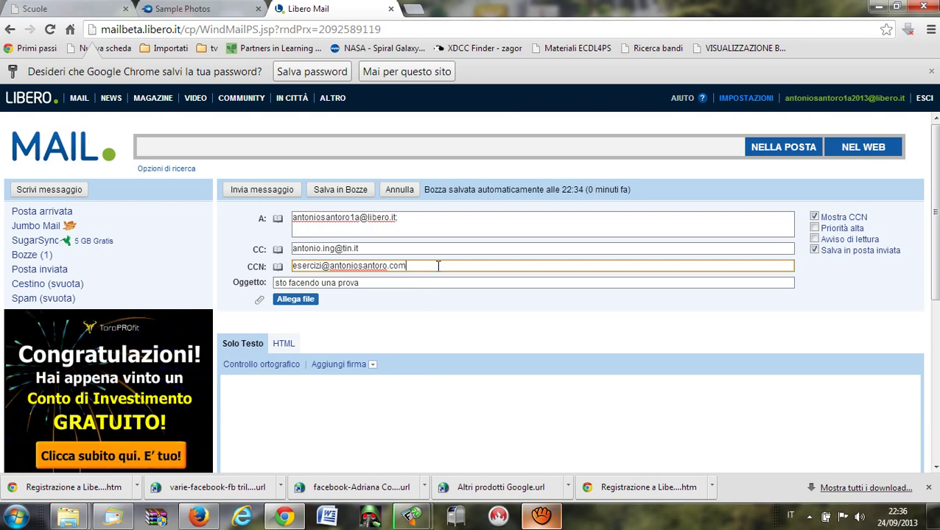
click(458, 218)
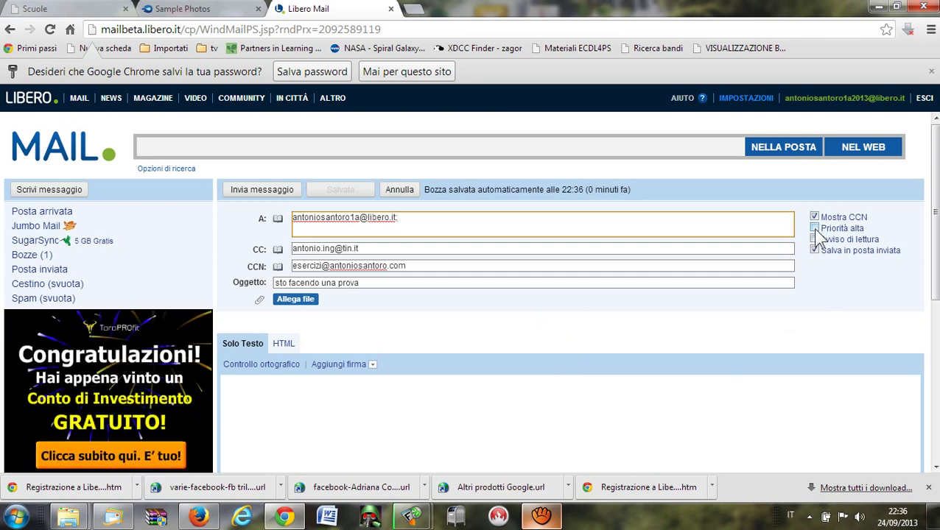
Enable the Priorità alta and Avviso di lettura options on the message.
click(816, 230)
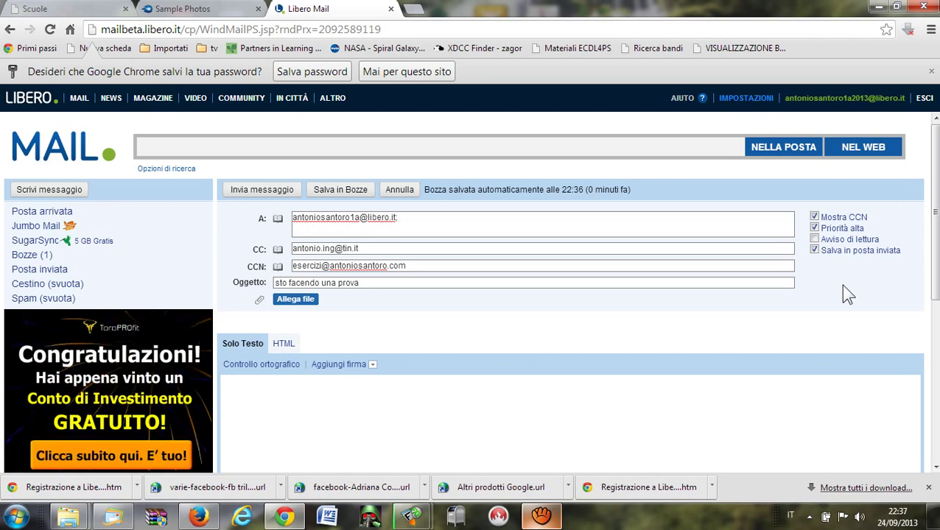
click(820, 241)
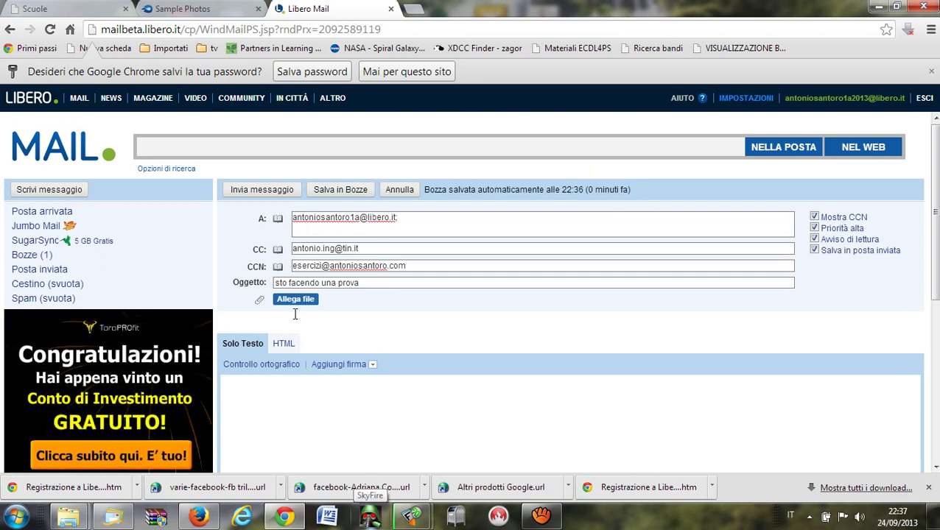
Type 'gbdfuhg uhaghaiogs dsfauiogaiogagsaf dfdsoiugsfasd' as the message body.
click(297, 398)
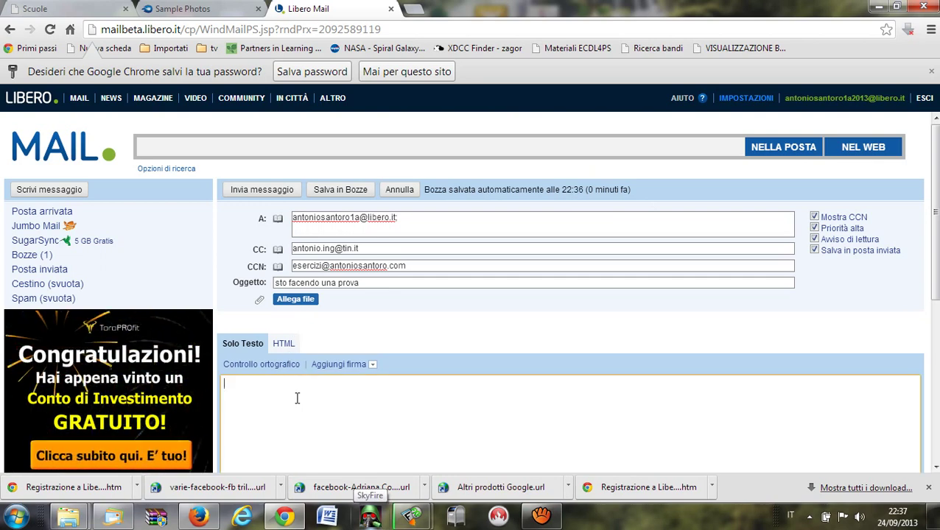
text(gbdfuhg u)
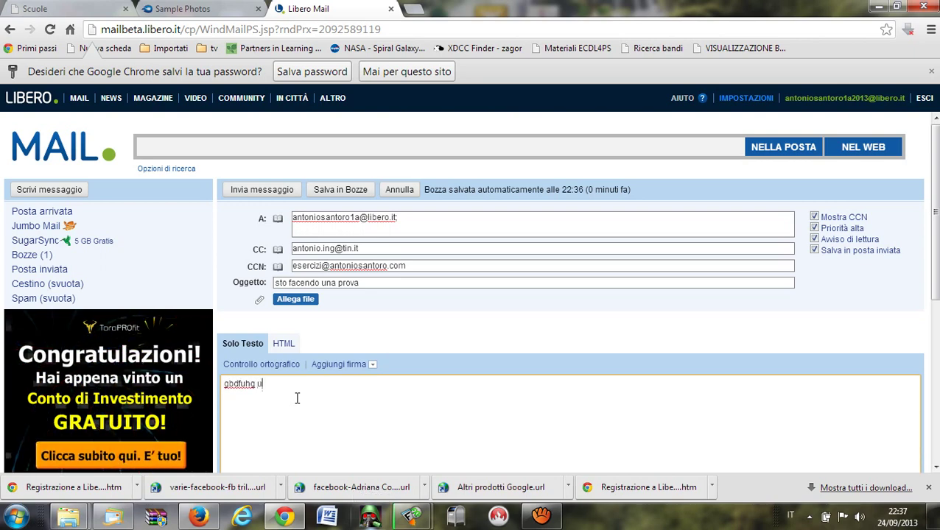
text(haghaiogs dsfauiog)
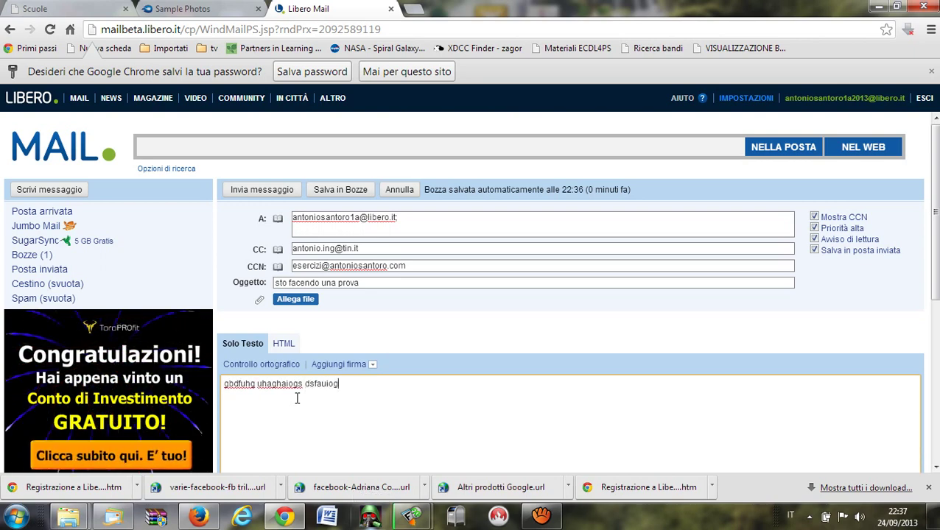
text(aiogagsaf dfdsoiug)
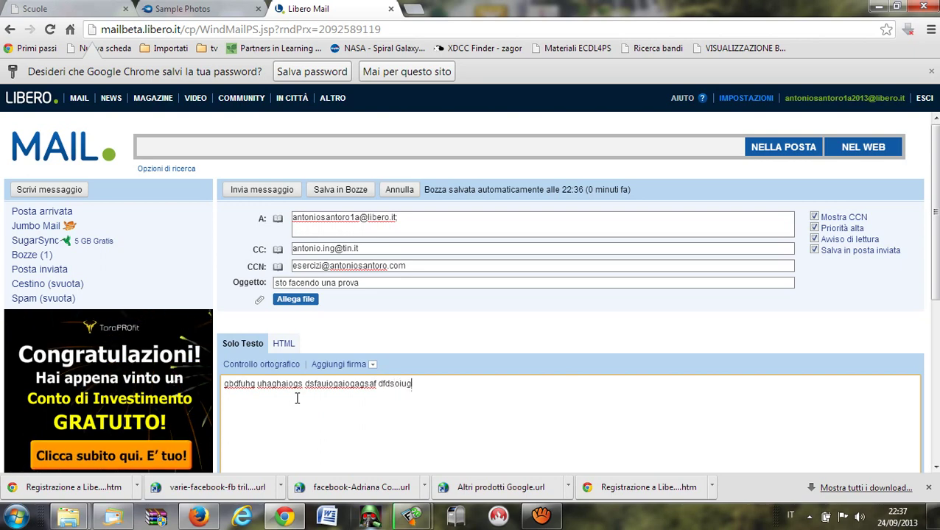
text(sfasd)
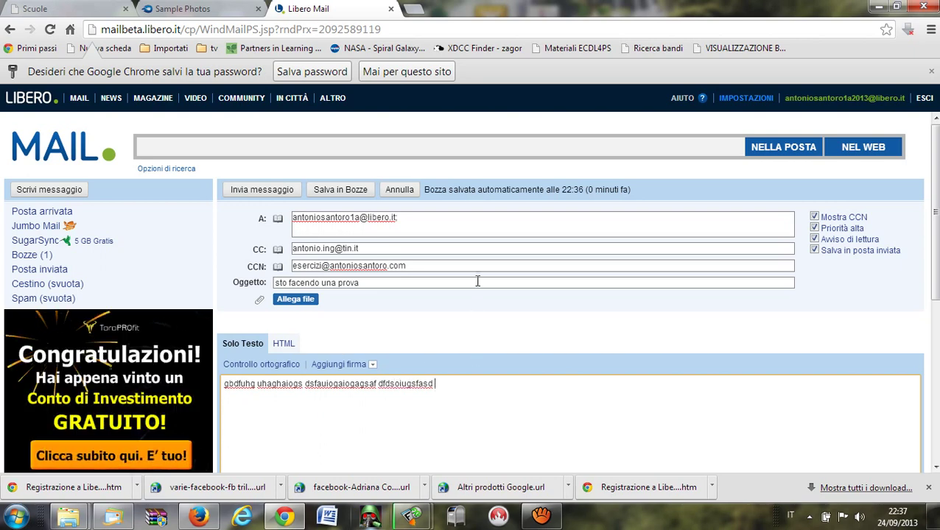
Attach copyright.rtf (106.6 kB) to the draft through Allega file.
click(308, 305)
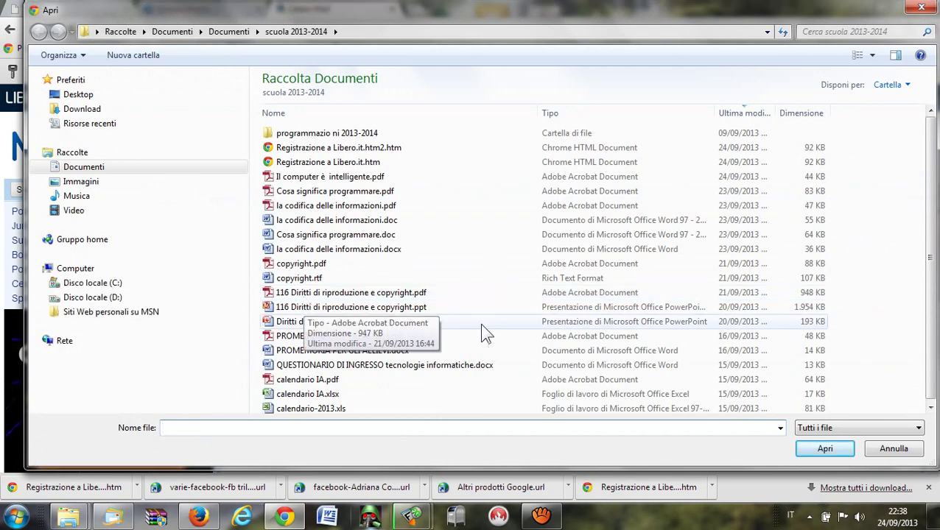
click(312, 283)
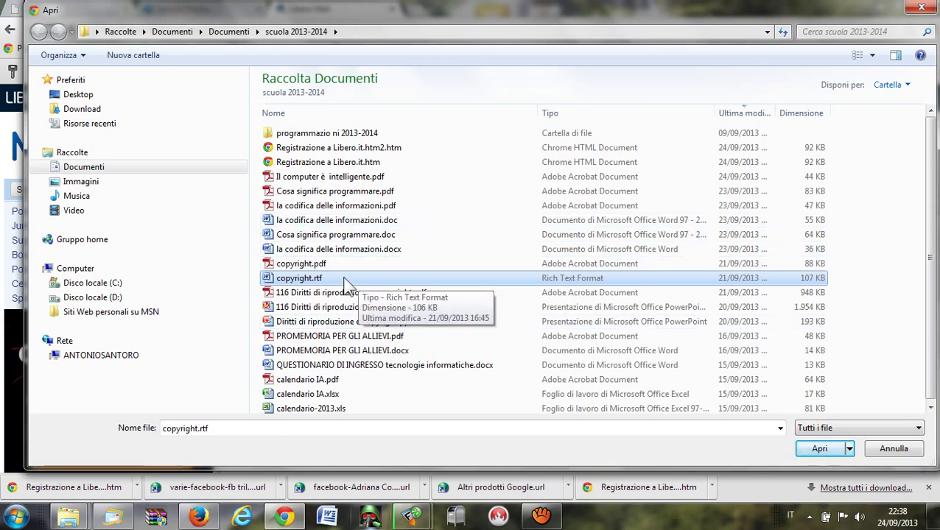
click(822, 449)
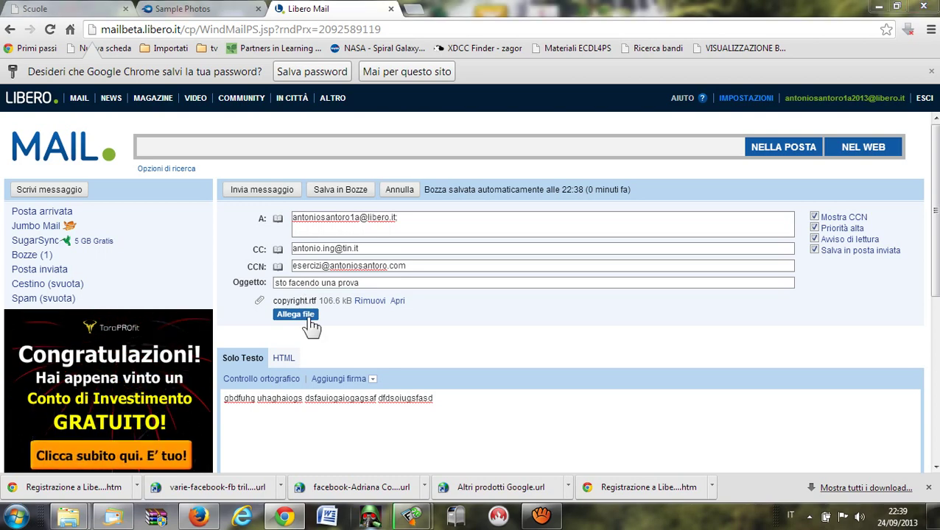
Attach la codifica delle informazioni.doc as a second file and save the draft to Bozze.
click(306, 315)
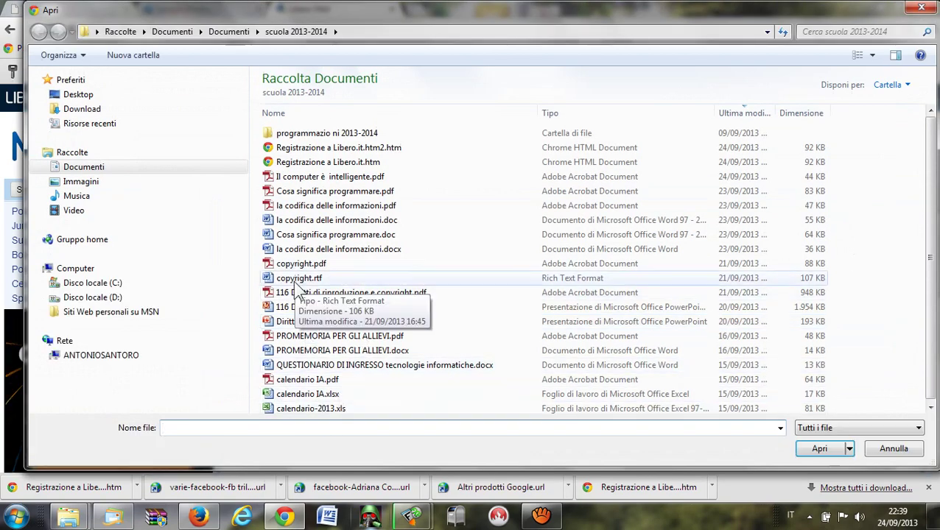
click(362, 221)
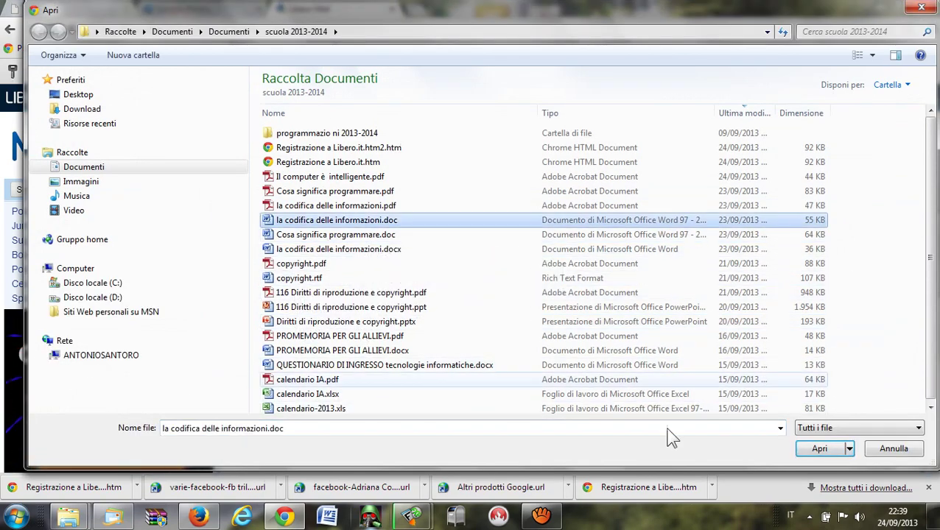
click(819, 449)
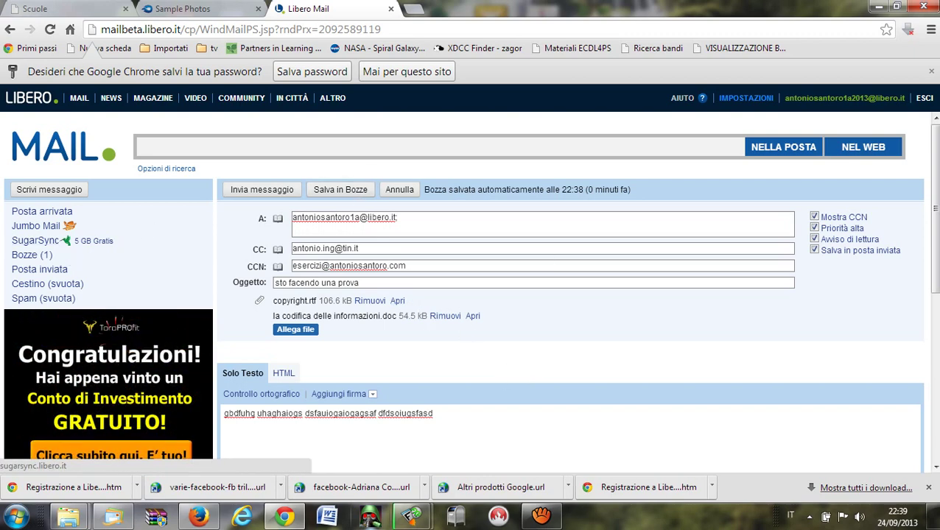
click(348, 190)
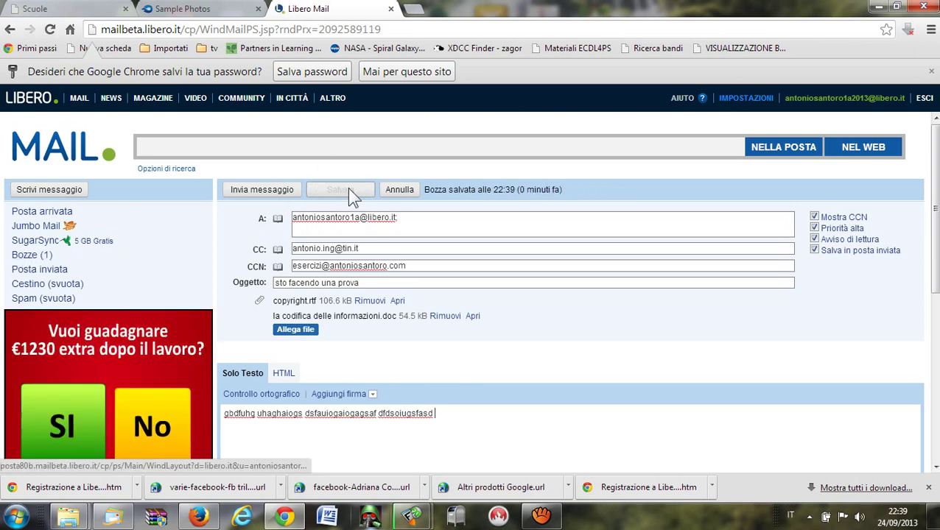
Dismiss the unknown-mailbox warning and fix the To address by adding its missing digits.
click(259, 195)
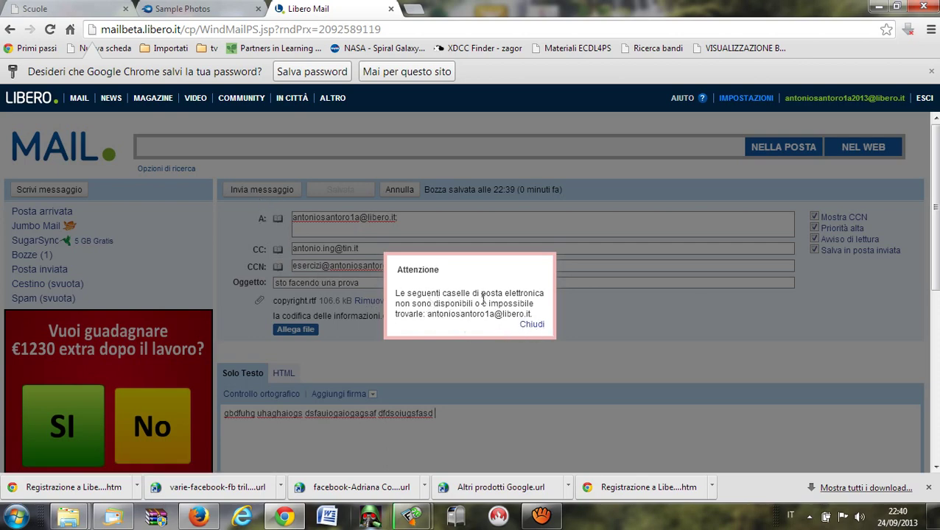
click(531, 325)
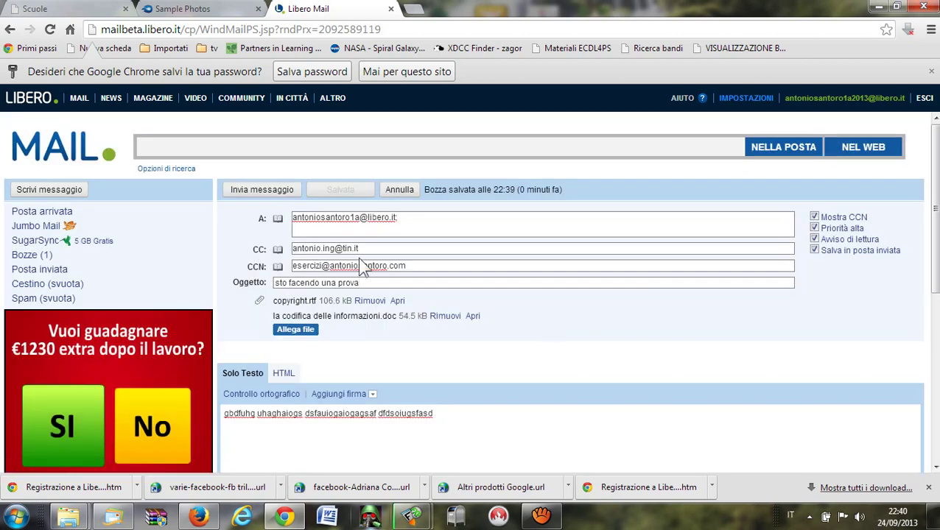
click(360, 218)
text(2013)
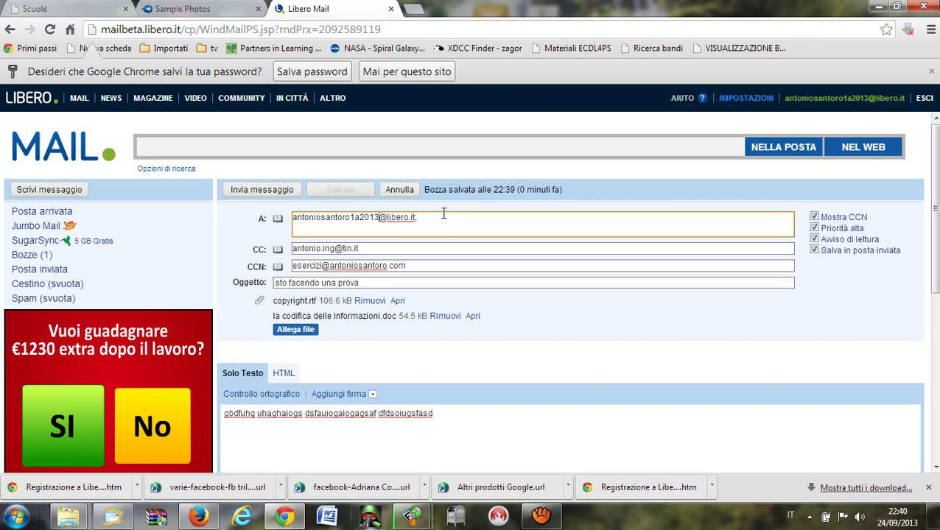
Add the second recipient's e-mail address to the A: field and send the message.
click(444, 221)
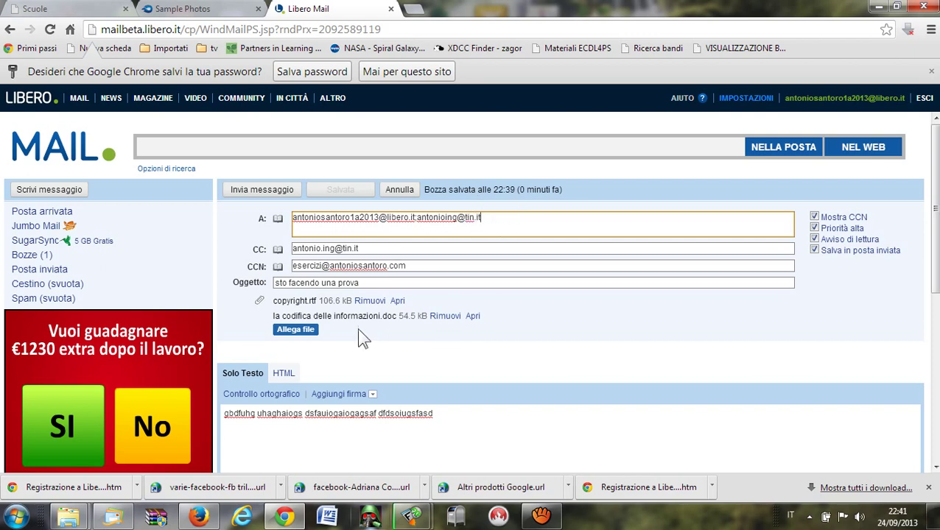
click(417, 218)
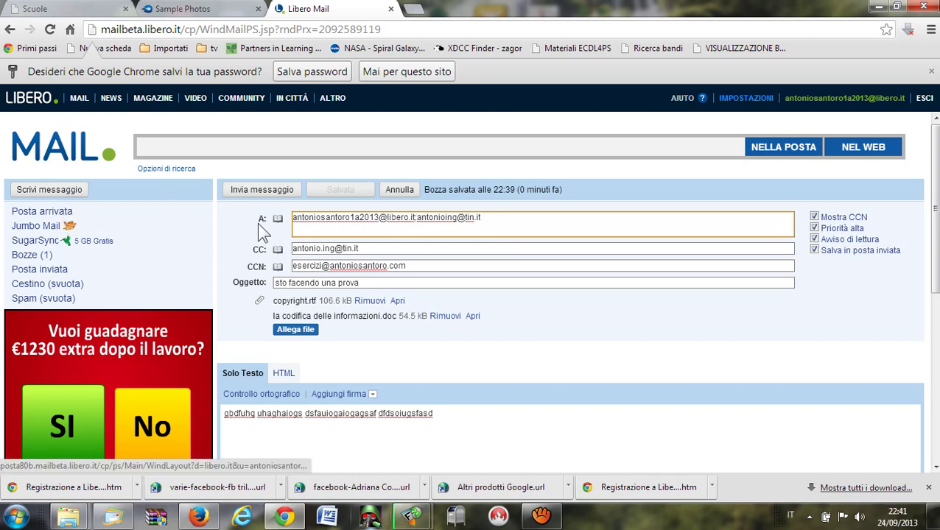
click(262, 190)
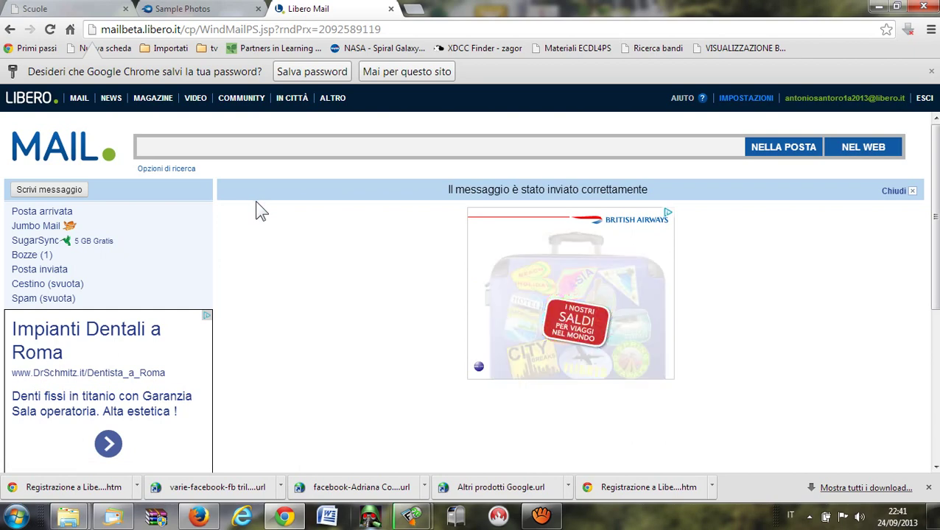
Refresh Posta arrivata and read the delivery failure notice for the tin.it recipient.
click(61, 214)
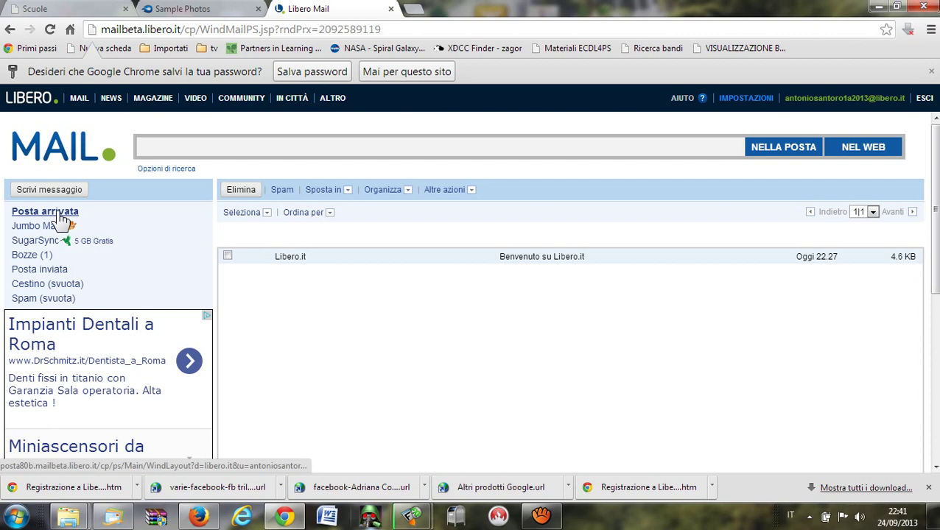
click(62, 213)
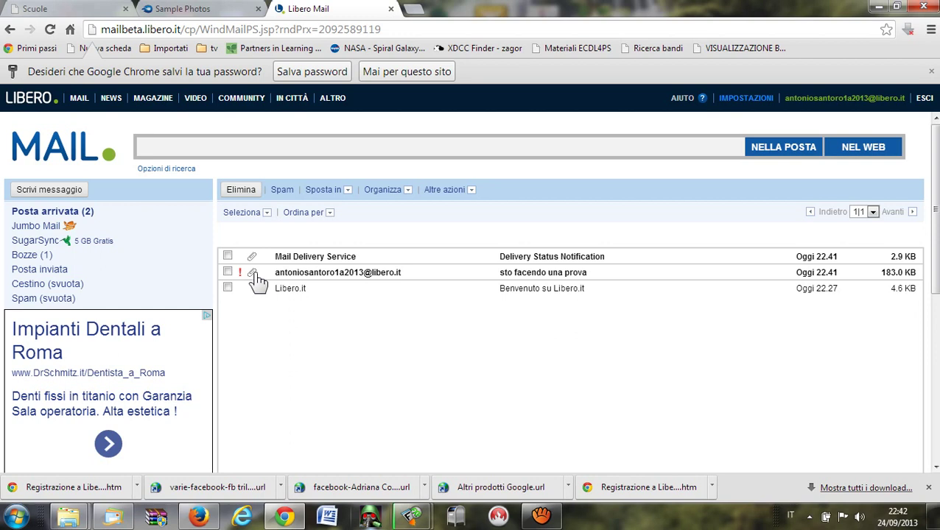
click(332, 262)
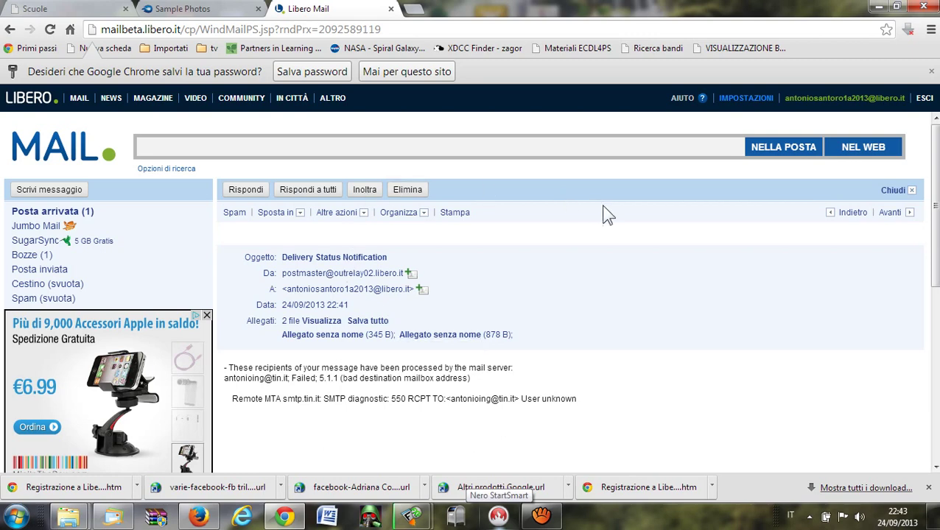
click(53, 211)
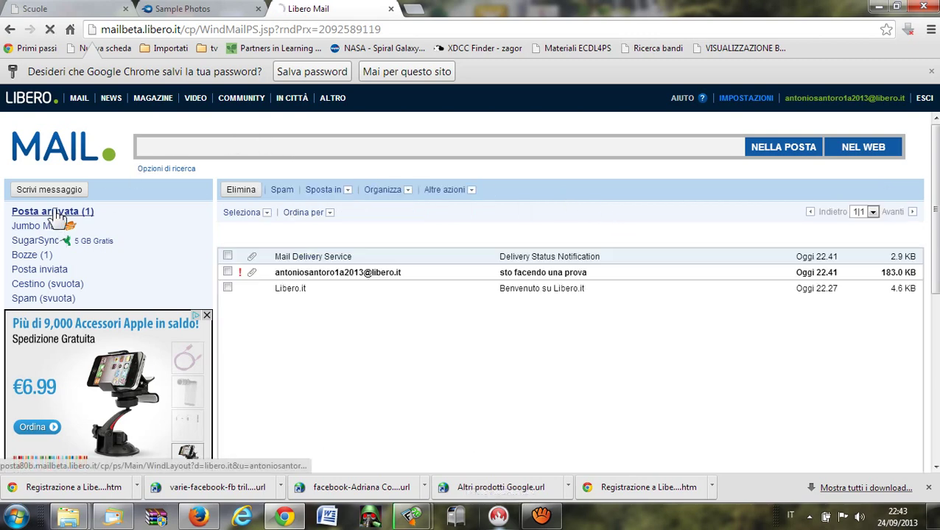
Open the received 'sto facendo una prova' message from Posta arrivata.
click(302, 275)
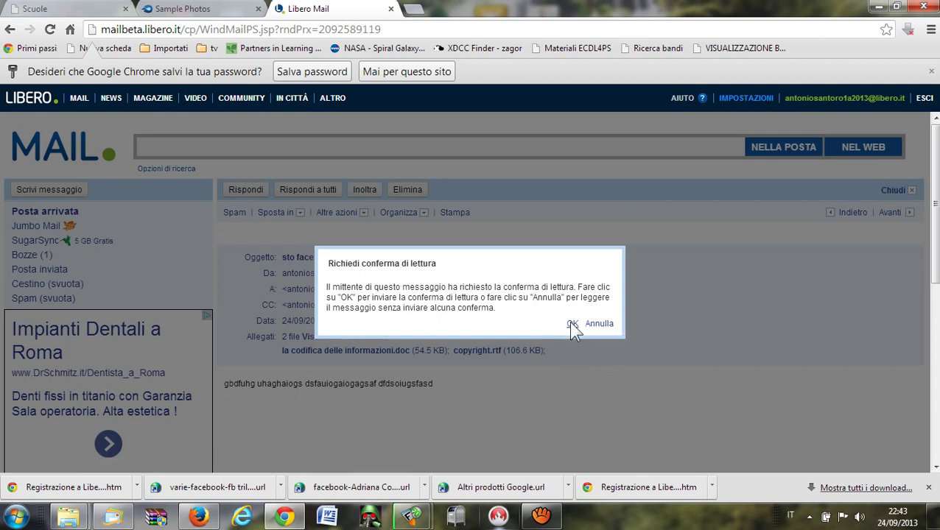
Agree to send the read receipt and go back to the inbox list.
click(572, 324)
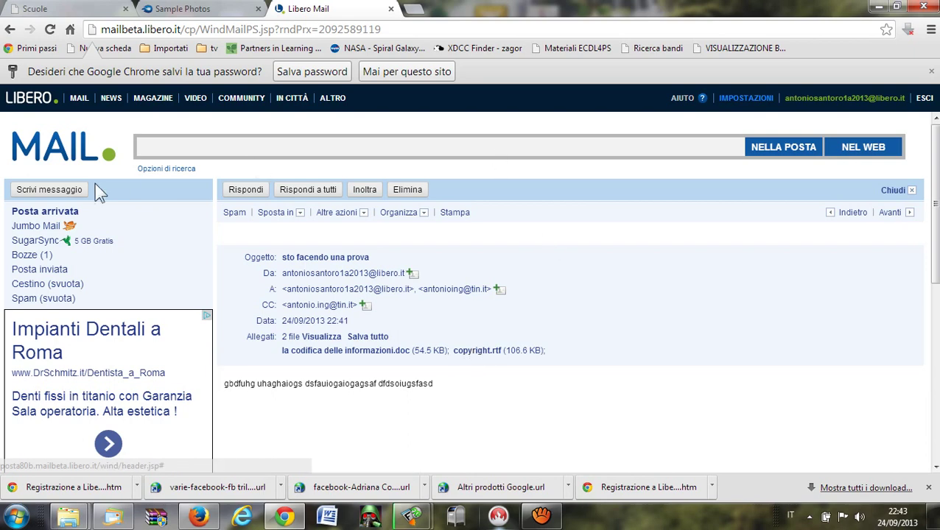
click(35, 216)
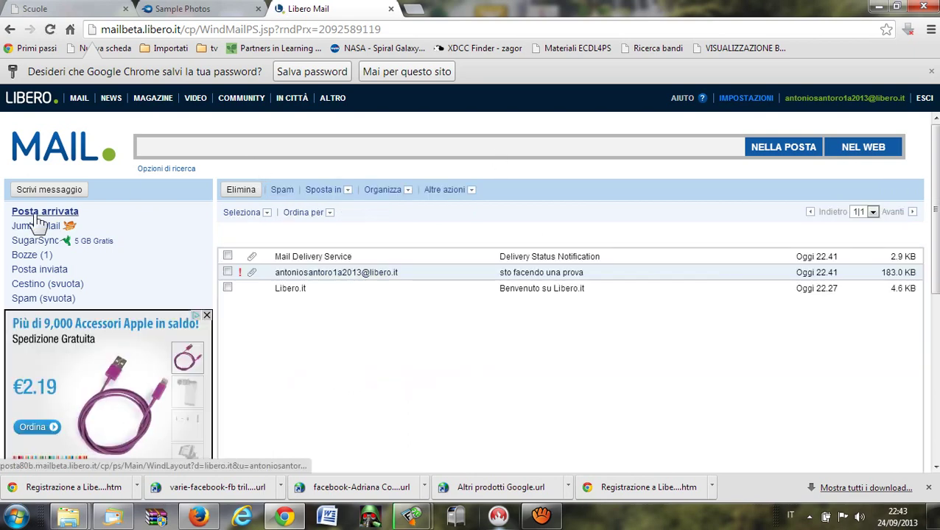
Read the newly arrived read receipt, then open the received 'sto facendo una prova' copy.
click(35, 216)
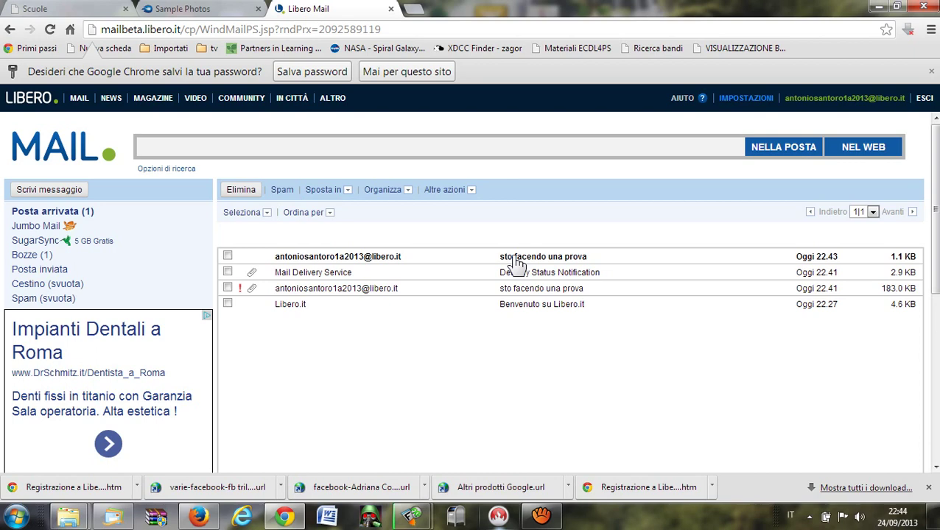
click(518, 261)
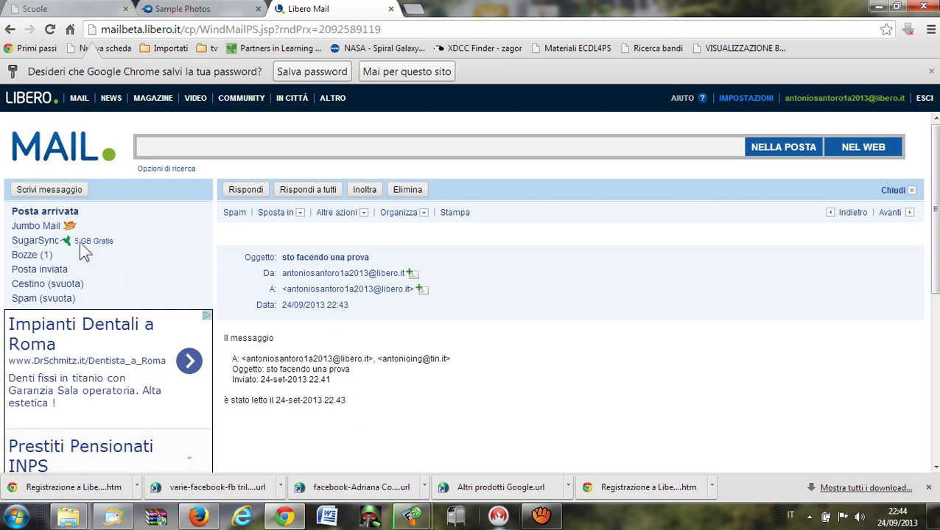
click(44, 211)
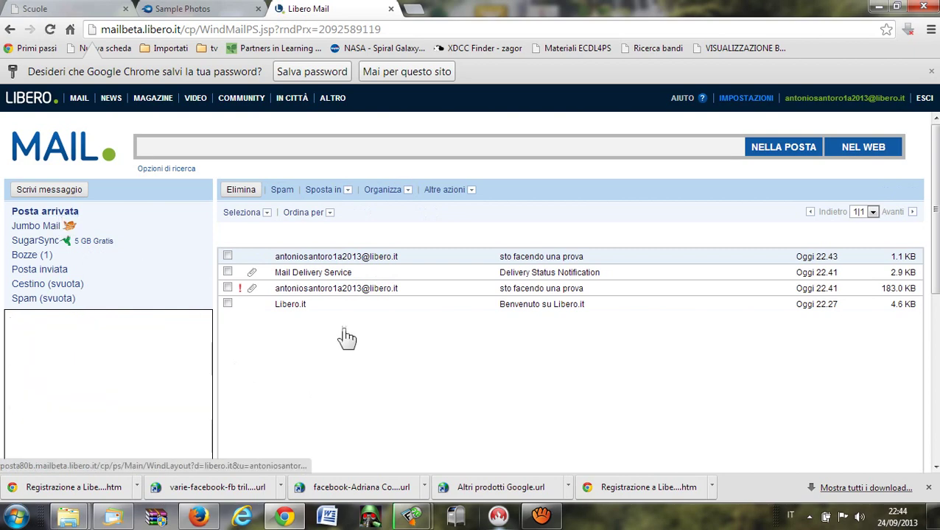
click(392, 294)
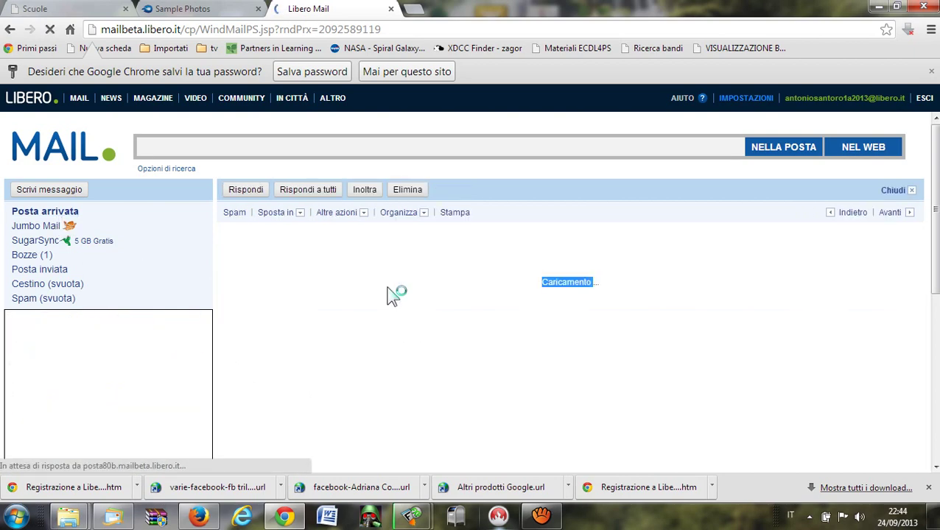
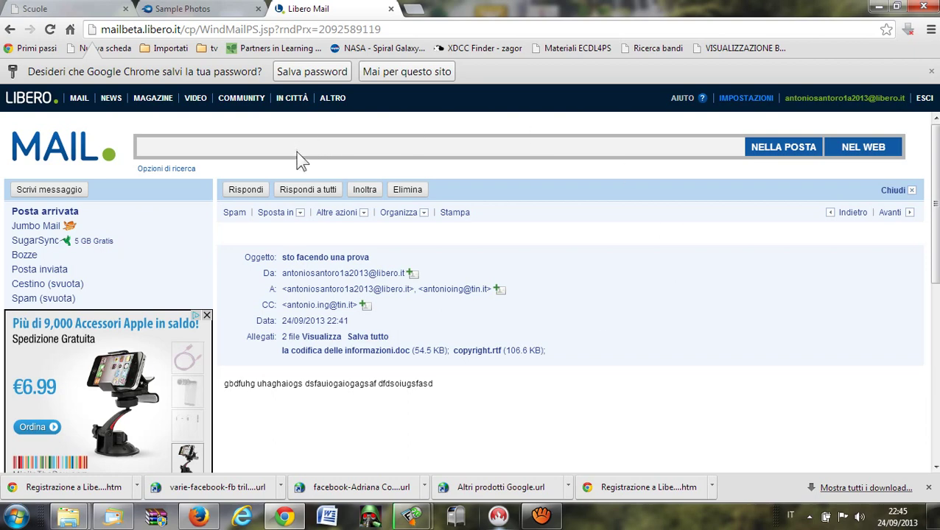
Reply to 'sto facendo una prova' with the text 'non romper con queste prove' and send it.
click(253, 194)
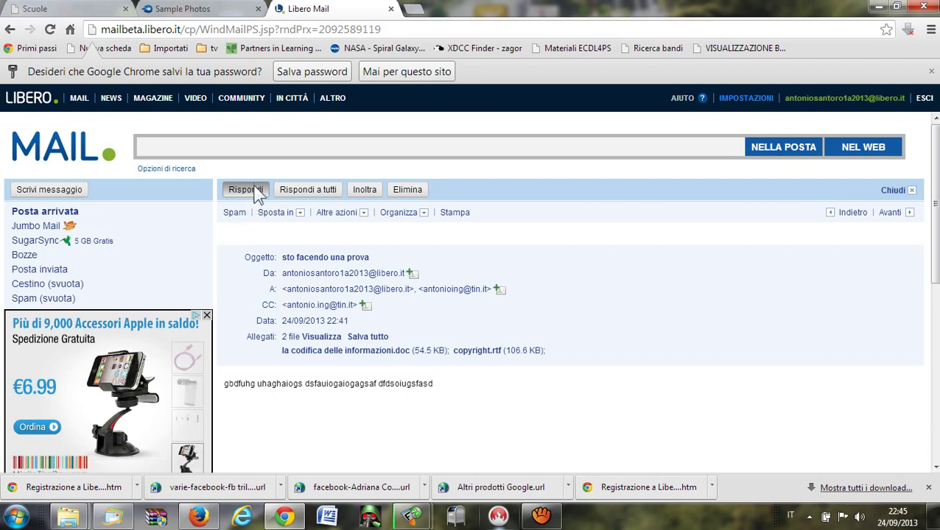
click(256, 193)
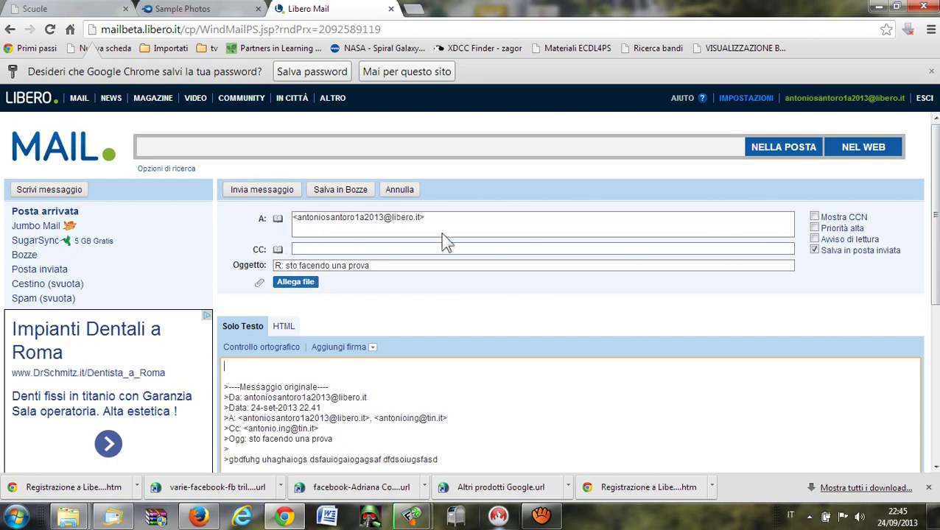
click(432, 217)
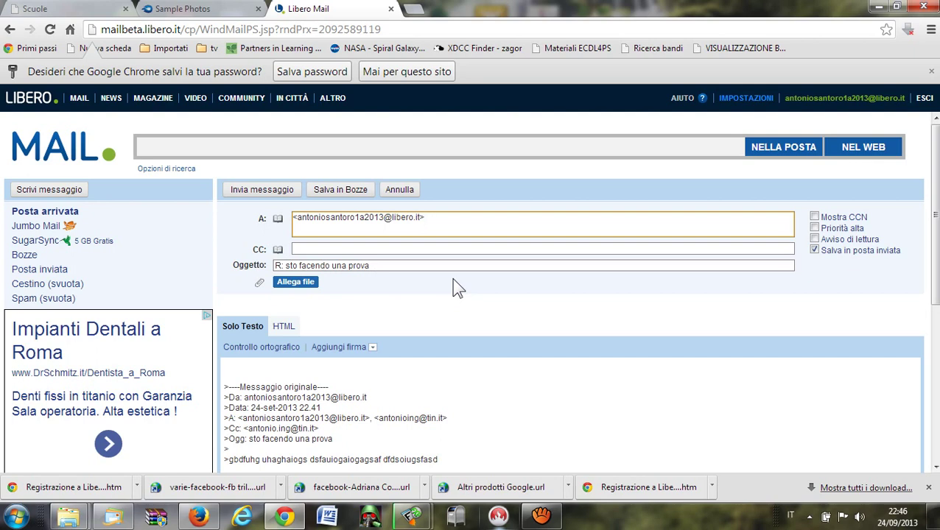
scroll(398, 341, down, 2)
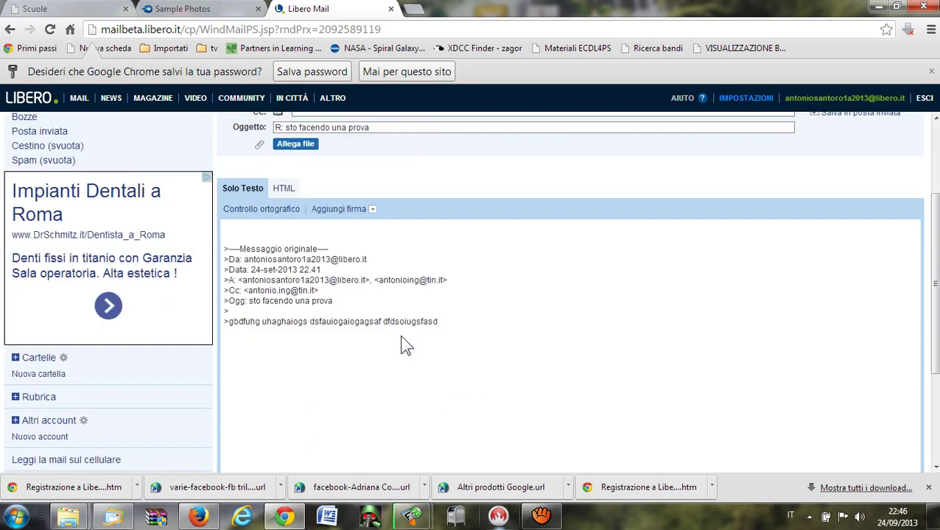
click(252, 233)
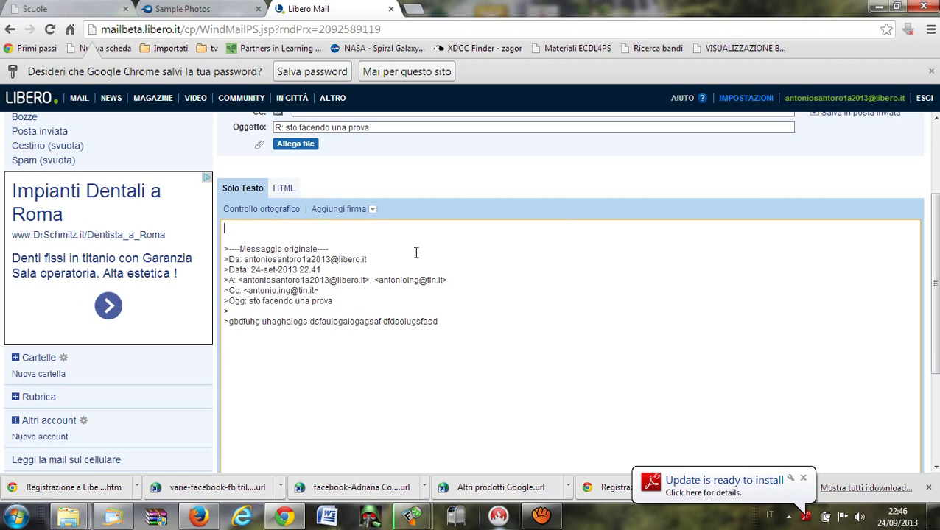
text(non romp)
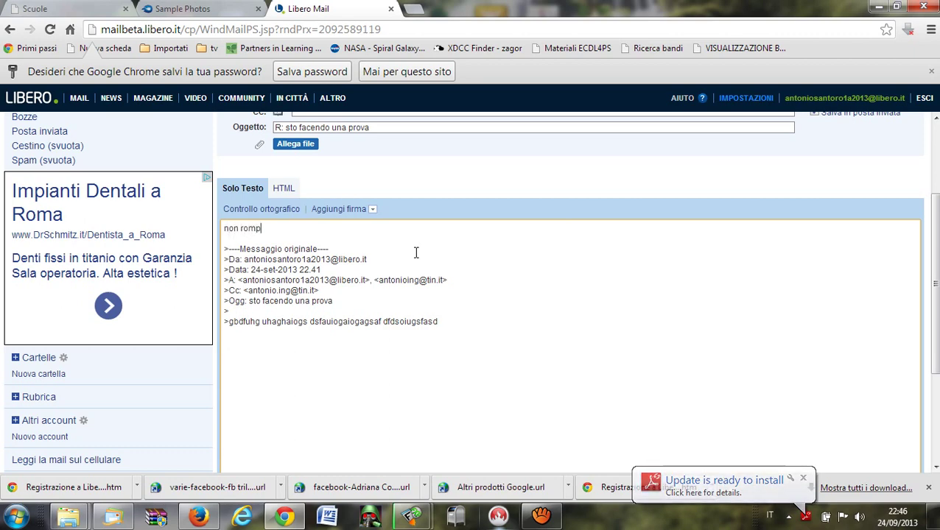
text(er con ques)
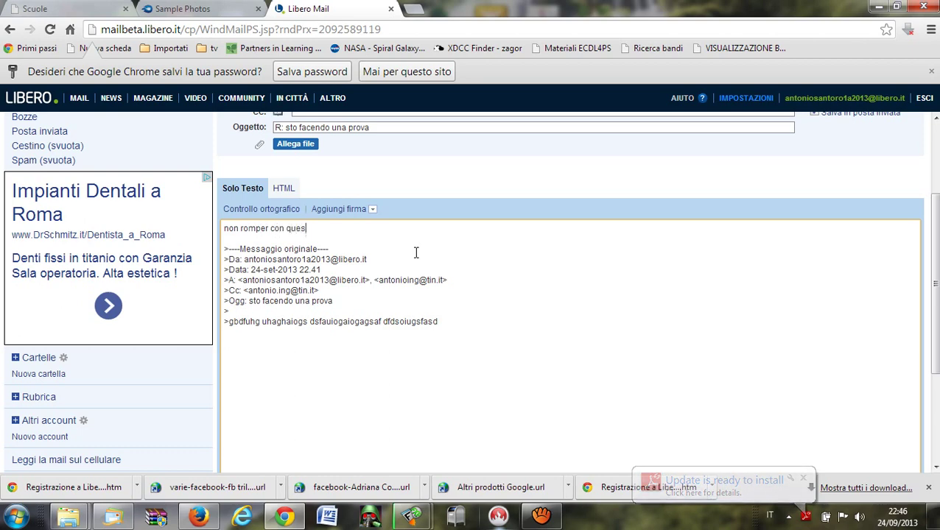
text(te pro)
text(ve)
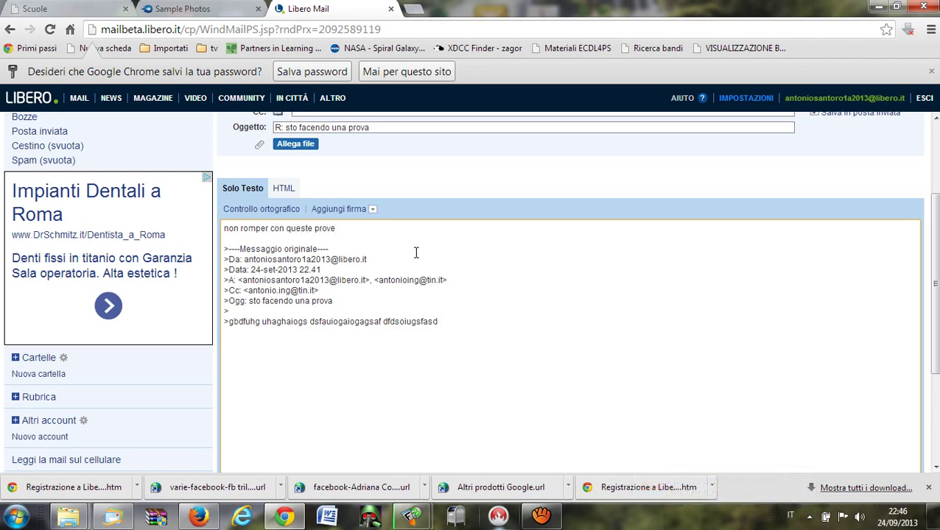
scroll(426, 212, up, 2)
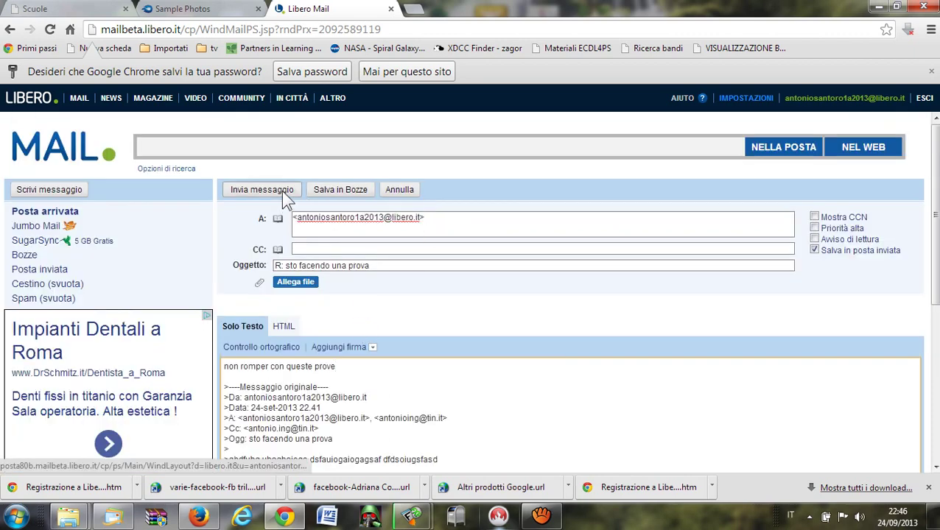
click(262, 190)
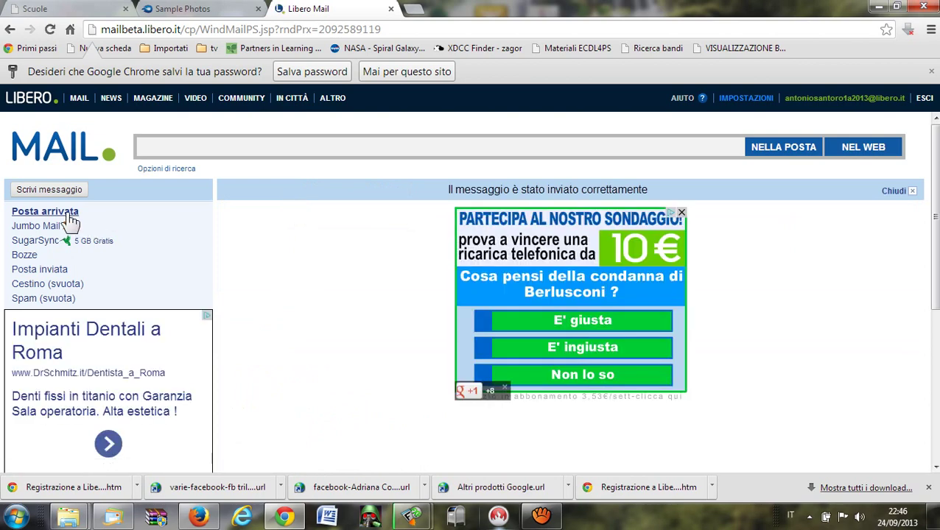
Reply to all on the 183 KB test message with body 'ppppp' and send it.
click(68, 217)
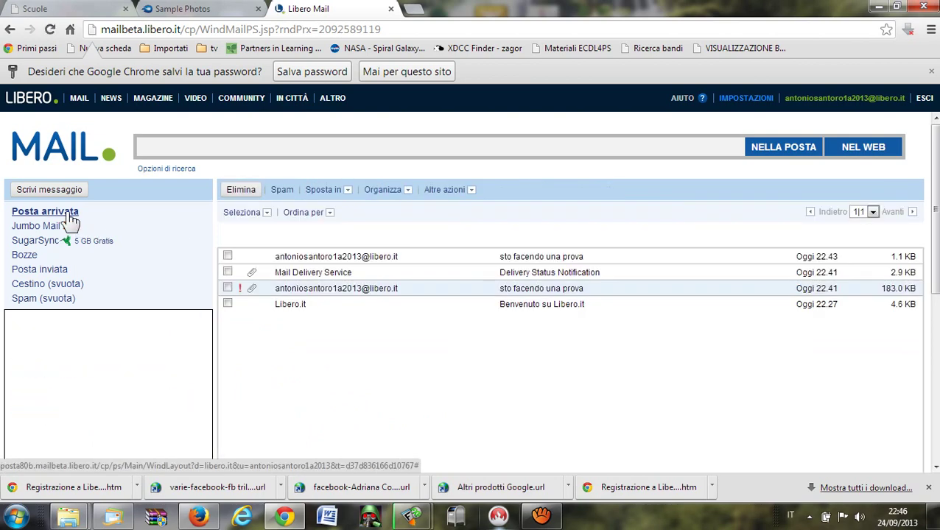
click(329, 293)
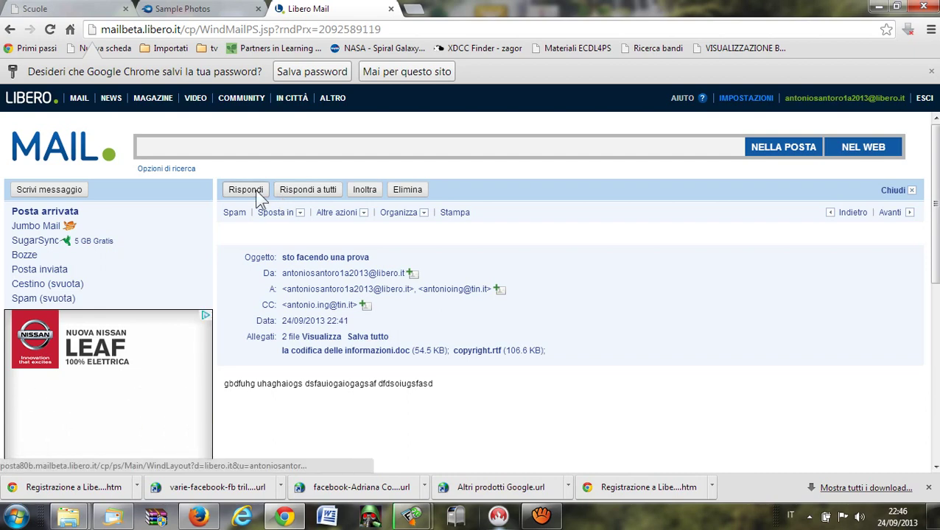
click(325, 193)
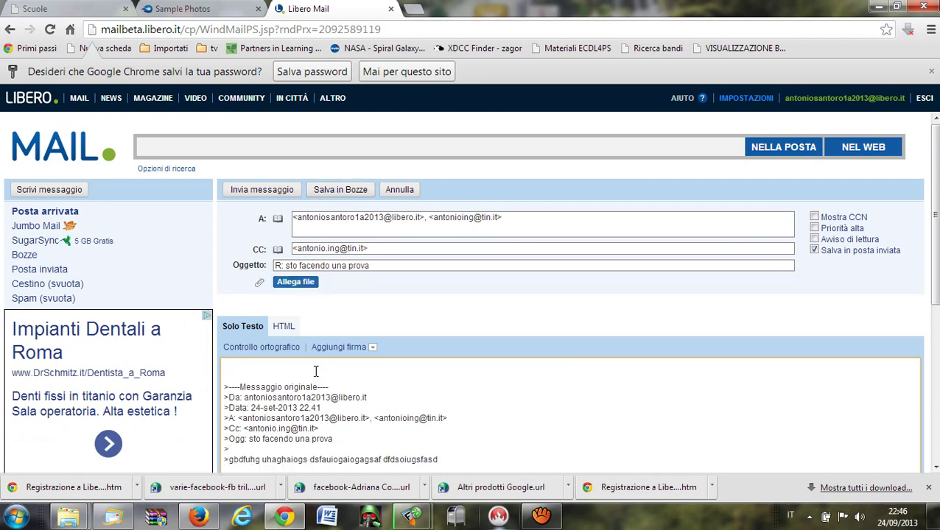
text(ppppp)
click(246, 189)
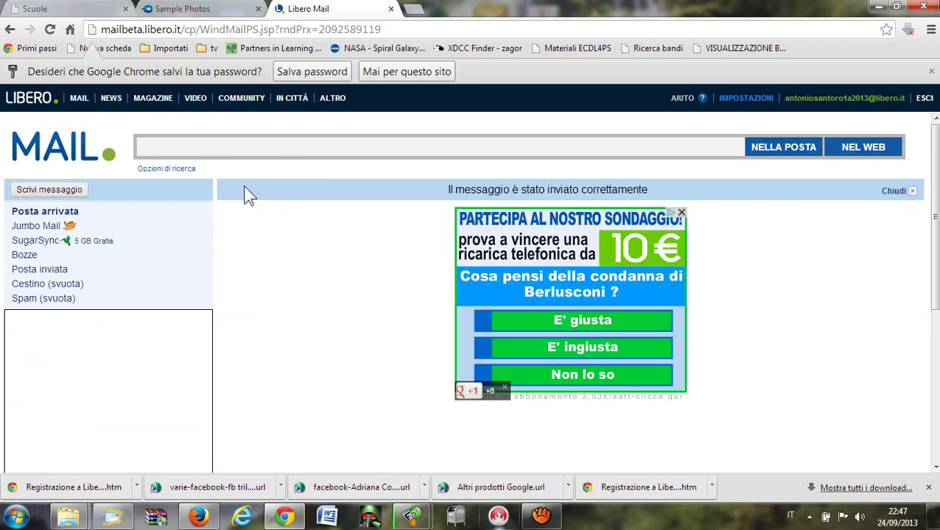
Refresh the inbox to show both new replies and reopen the original 'sto facendo una prova' message.
click(67, 212)
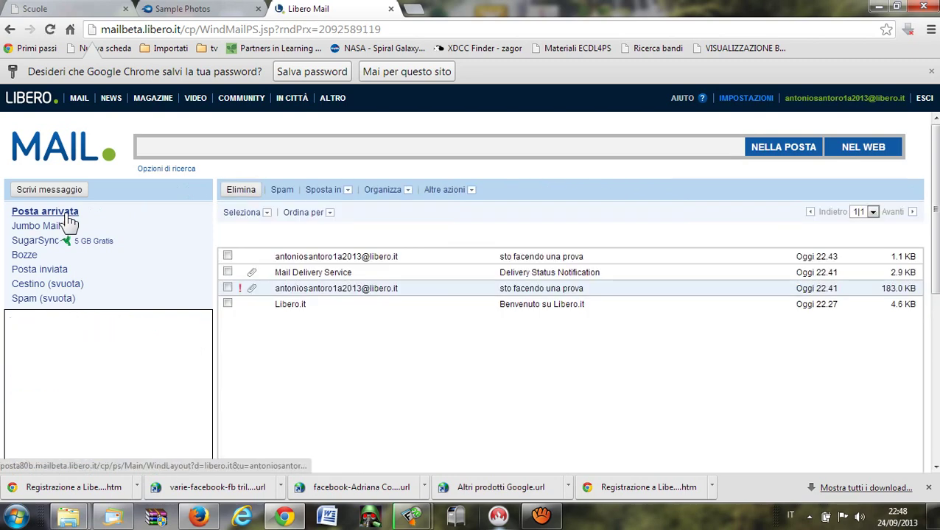
click(67, 215)
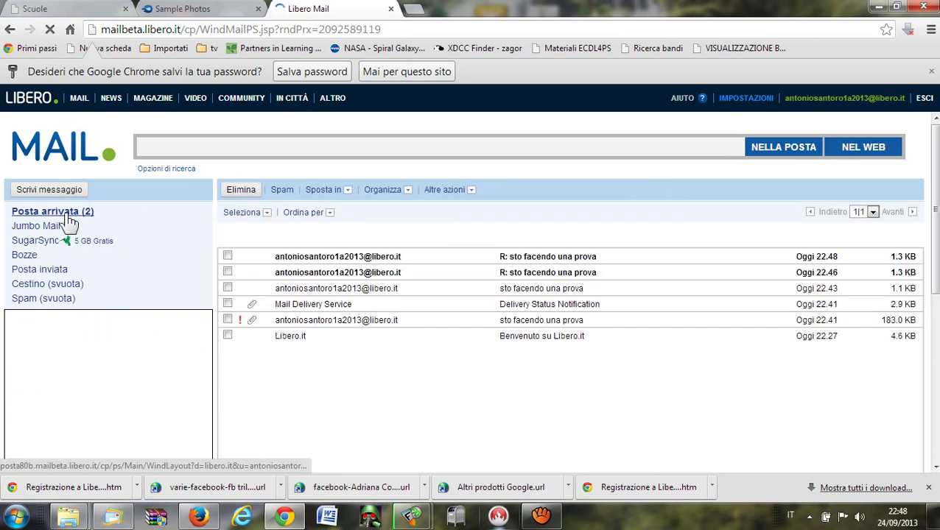
click(334, 329)
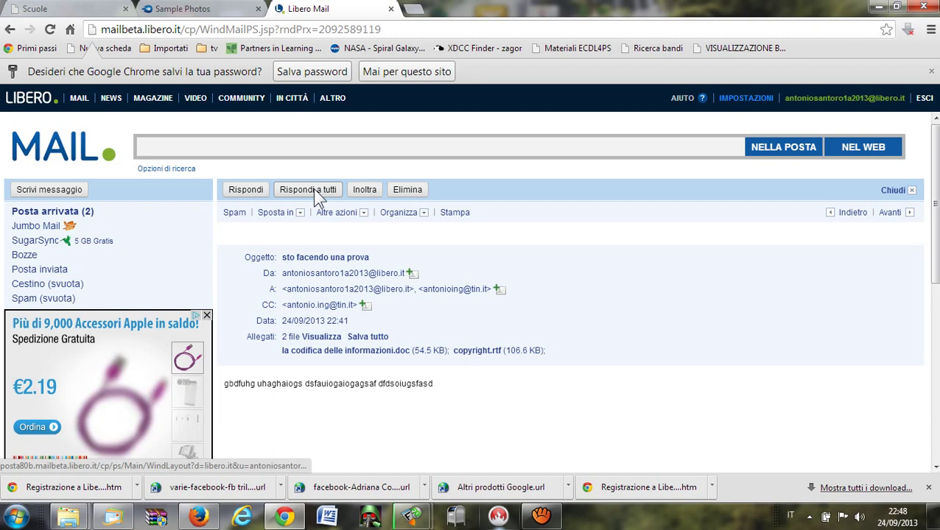
Start forwarding the test message with both attachments and bring up the address-book contact picker.
click(364, 192)
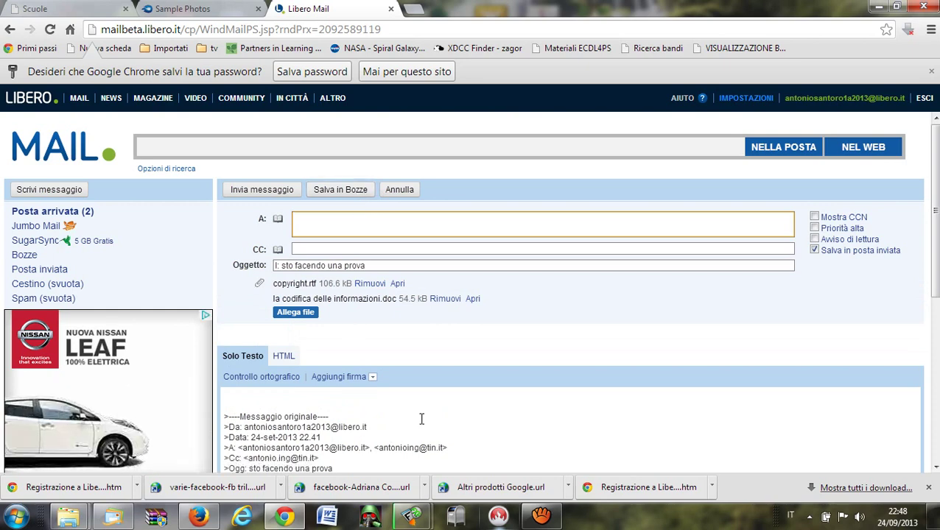
scroll(421, 420, down, 1)
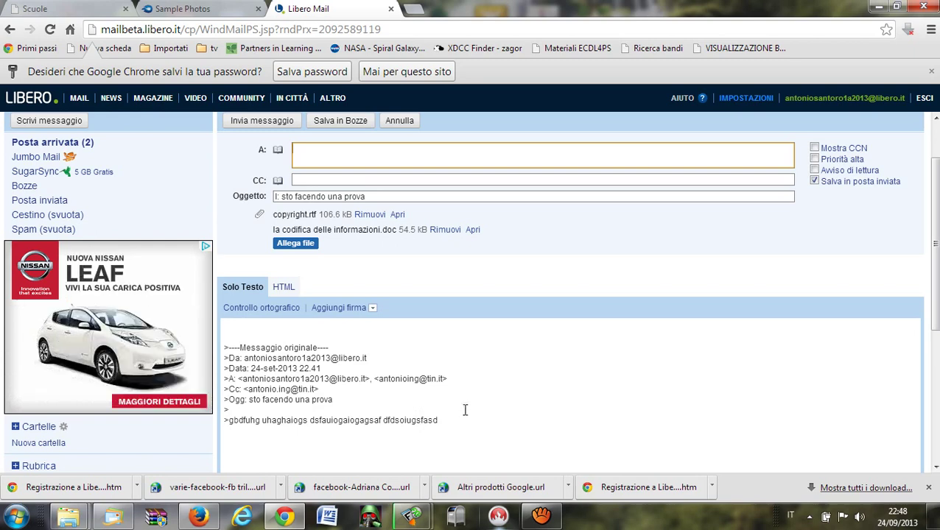
click(281, 197)
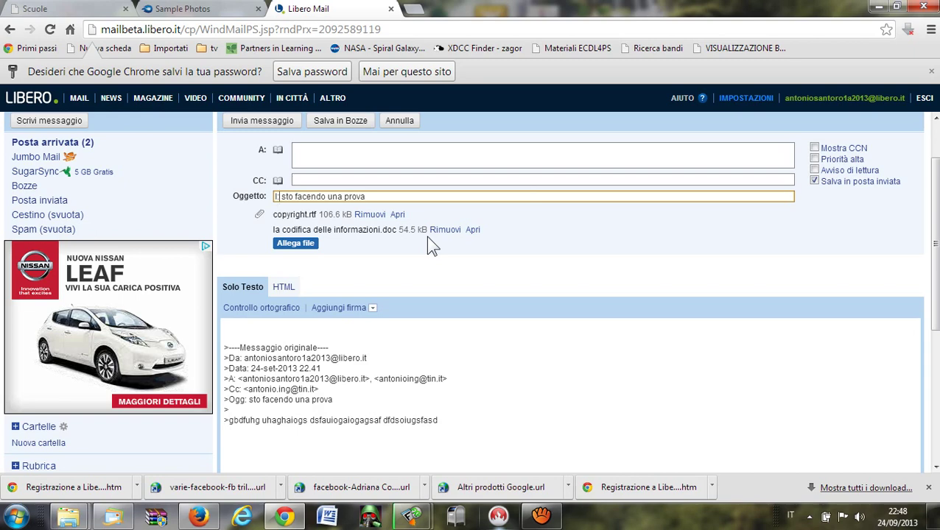
scroll(569, 227, up, 2)
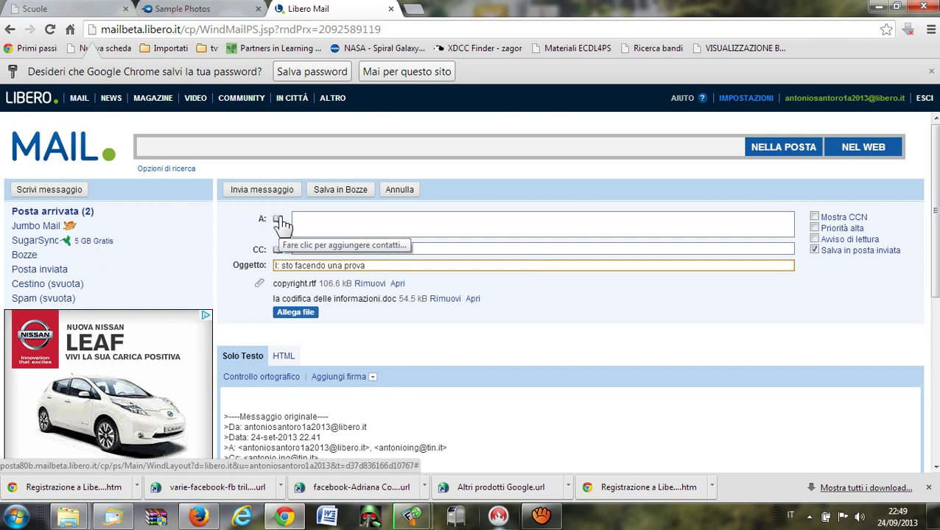
click(329, 215)
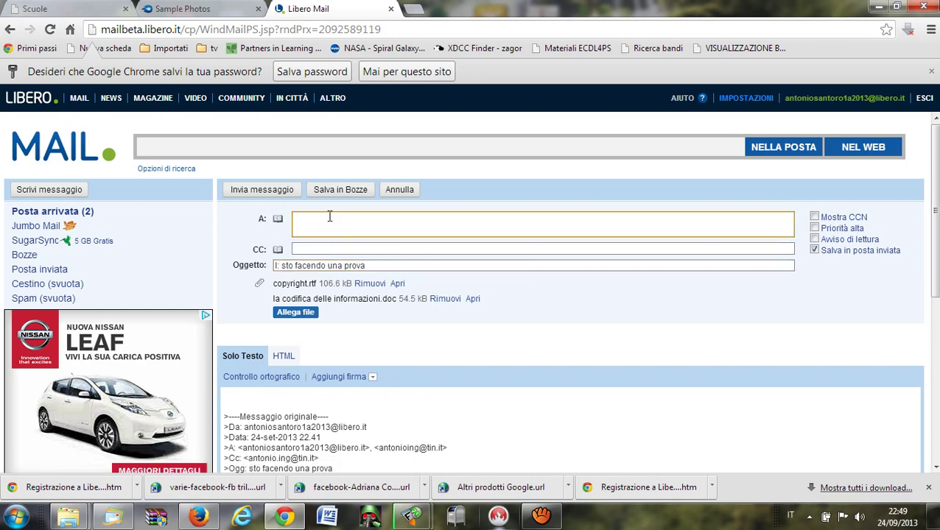
click(279, 221)
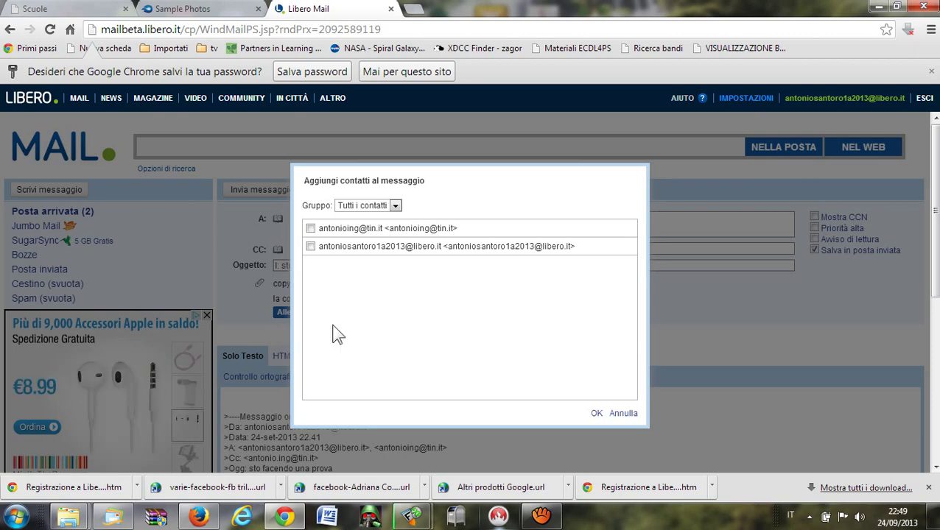
Add the first address-book contact as recipient and send the forward with both attachments.
click(311, 230)
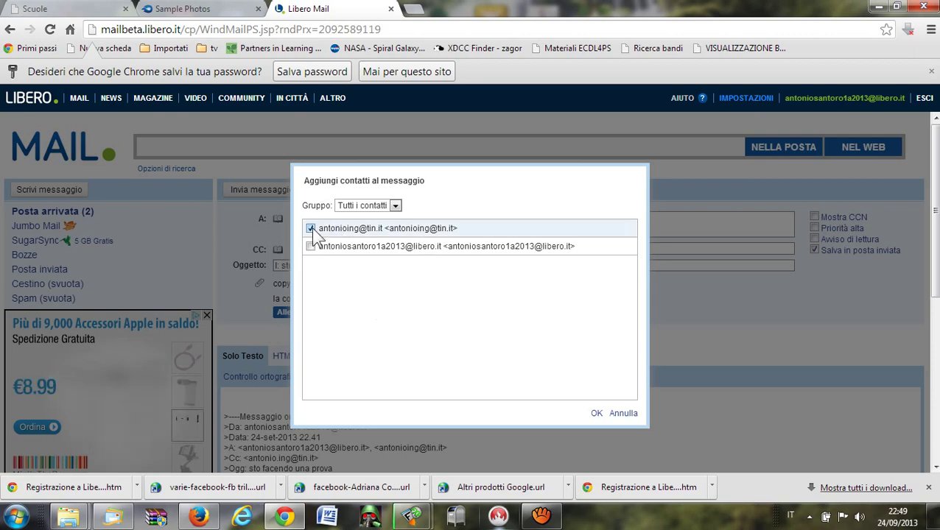
click(597, 415)
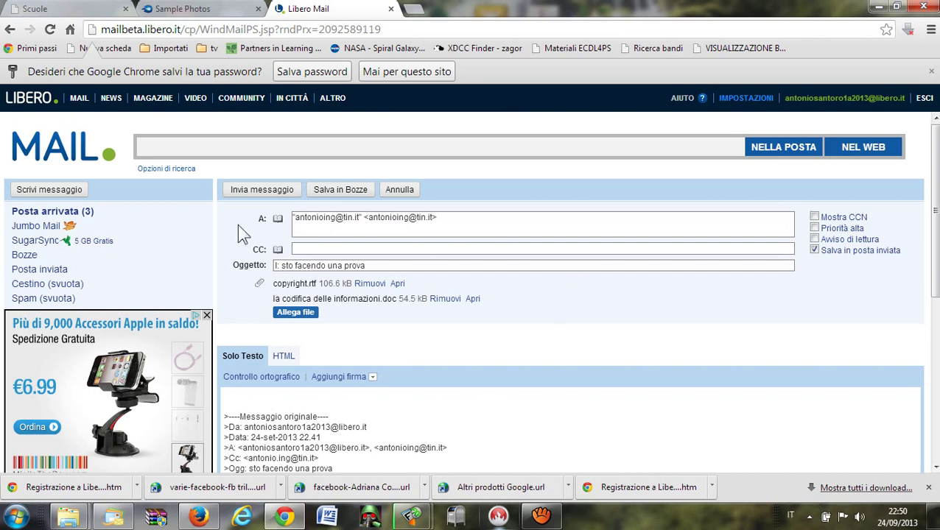
click(257, 192)
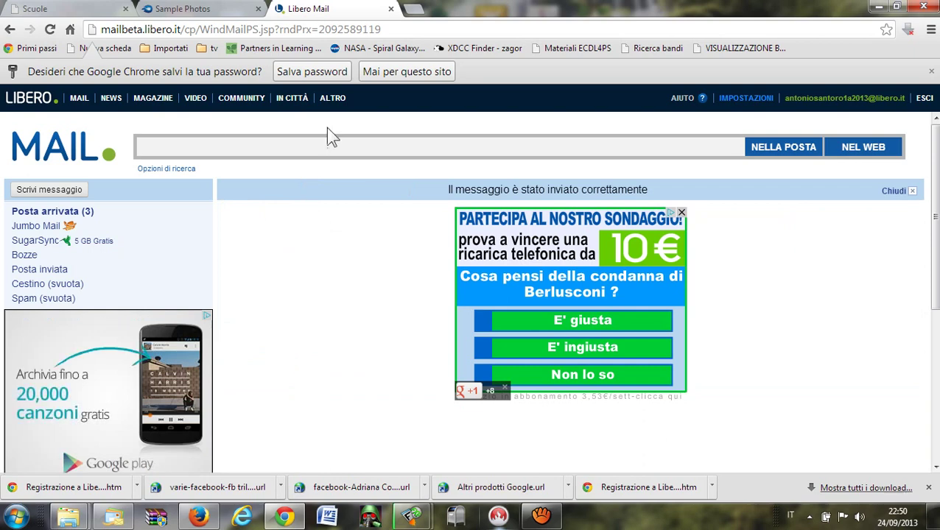
click(414, 12)
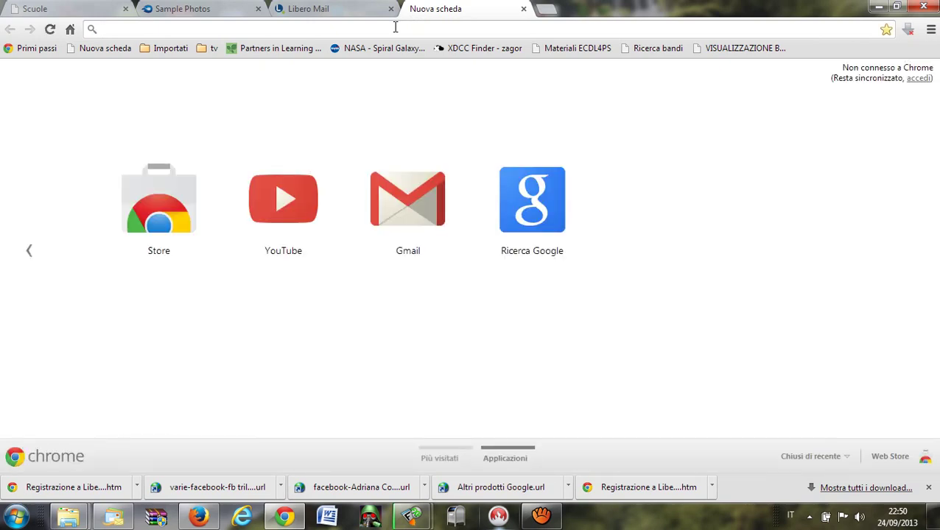
text(ww)
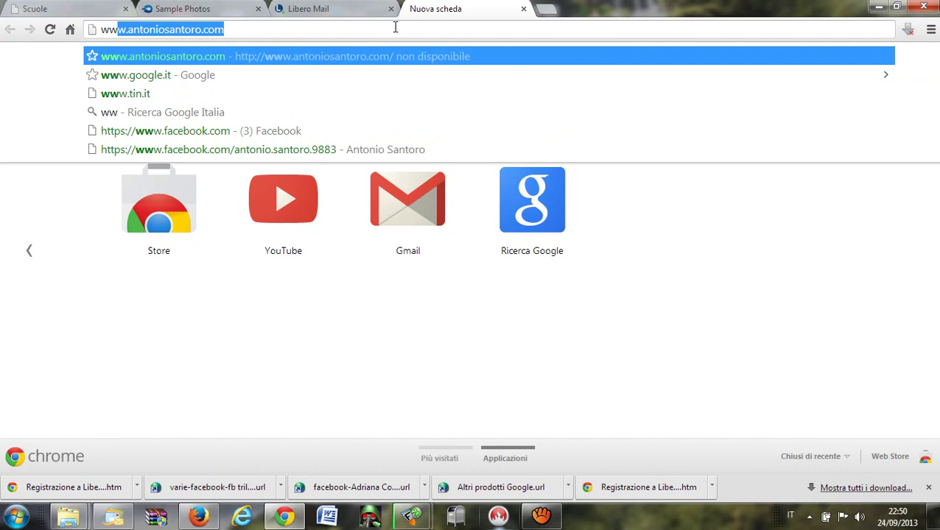
text(w)
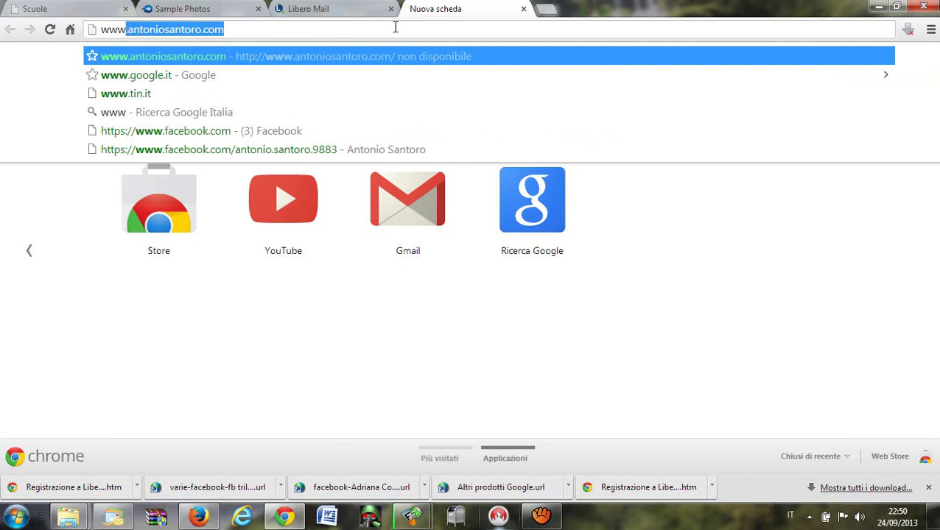
text(.medi)
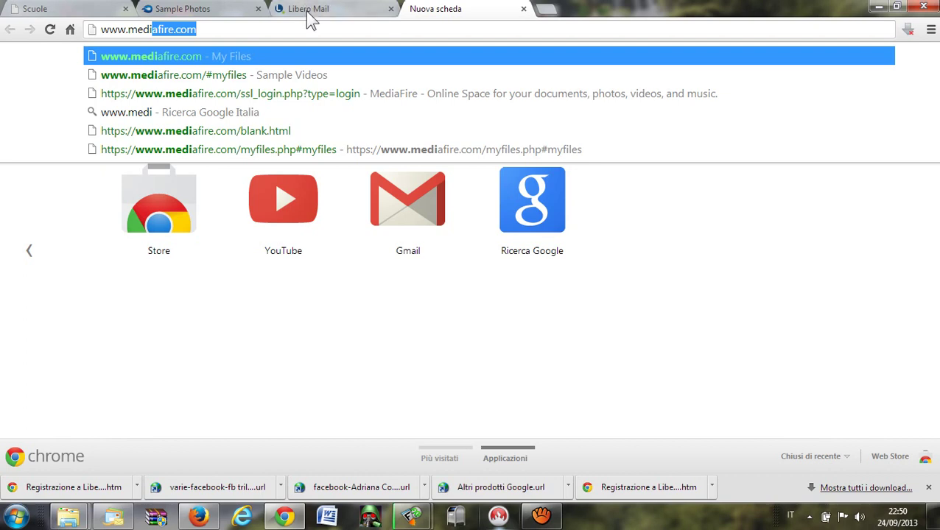
key(Return)
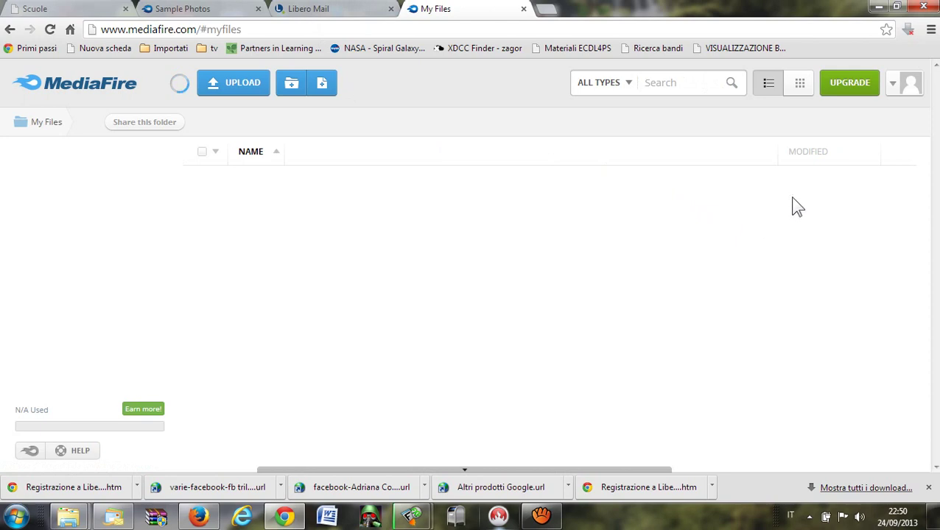
Log out of the MediaFire account and close its tab, returning to Libero Mail.
click(904, 94)
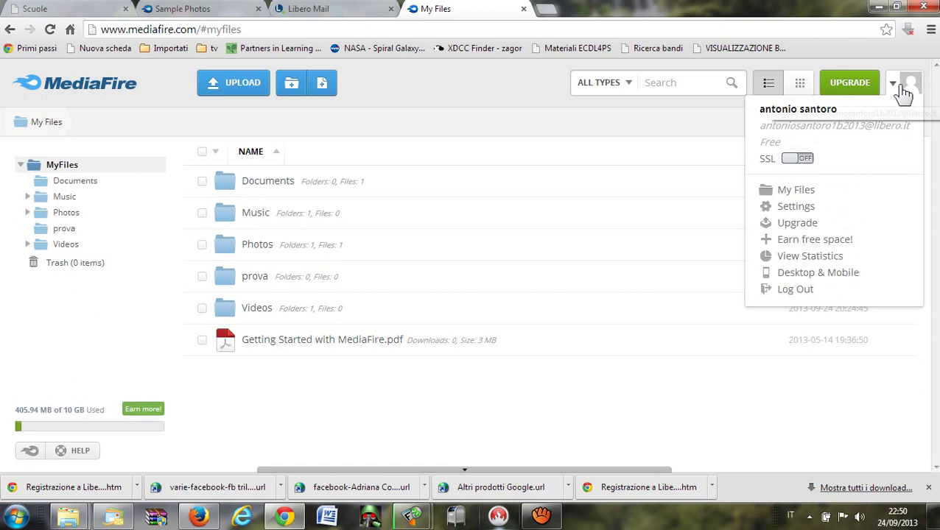
click(796, 290)
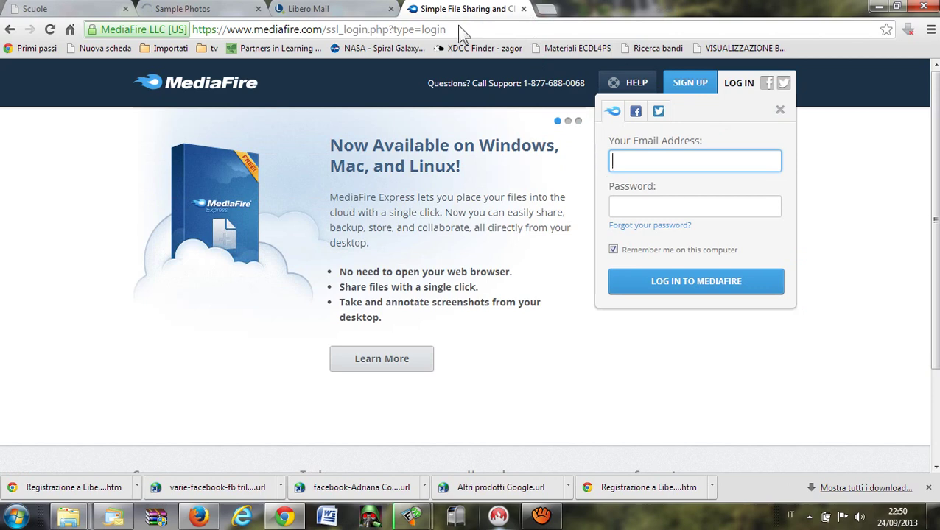
click(523, 8)
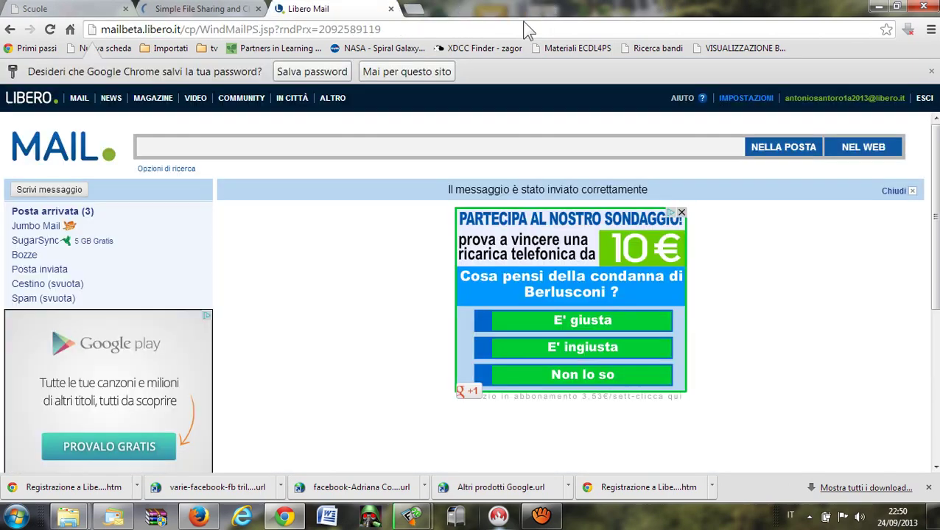
click(417, 11)
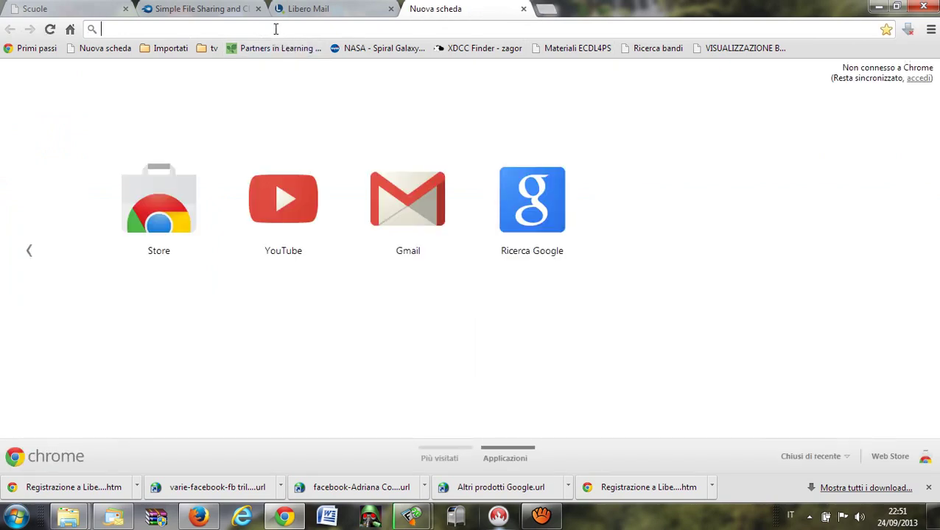
text(www)
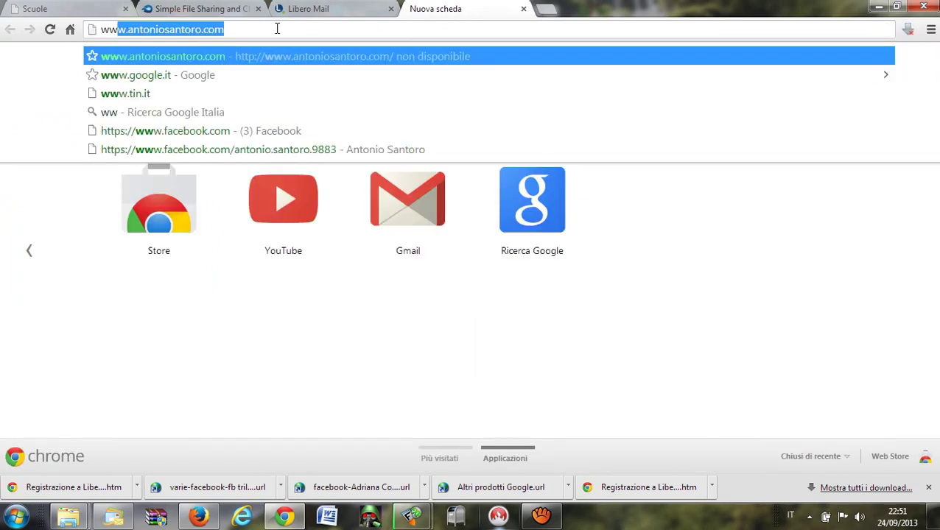
text(.m)
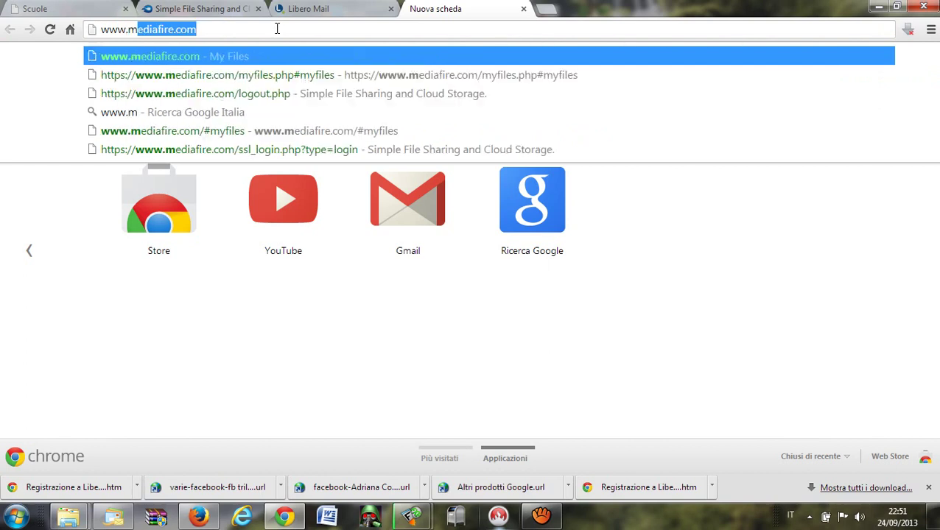
text(ediafire.com)
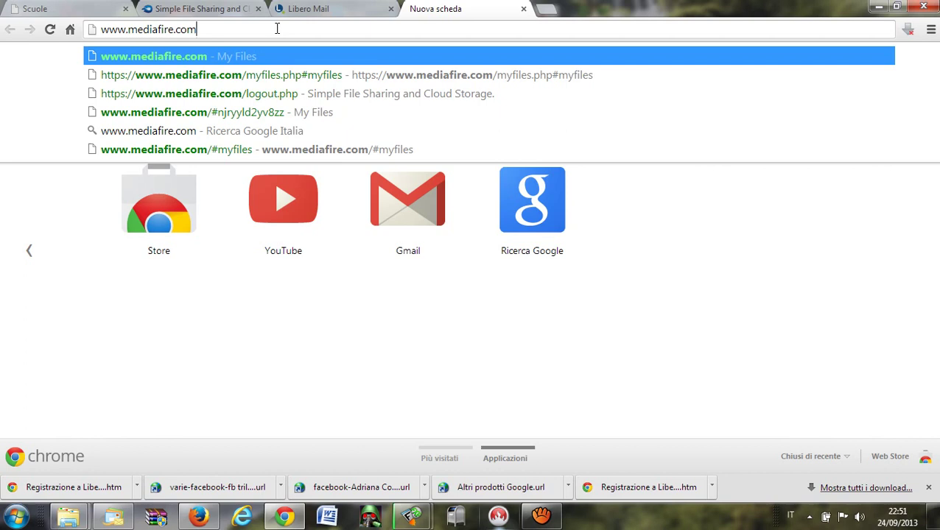
key(Return)
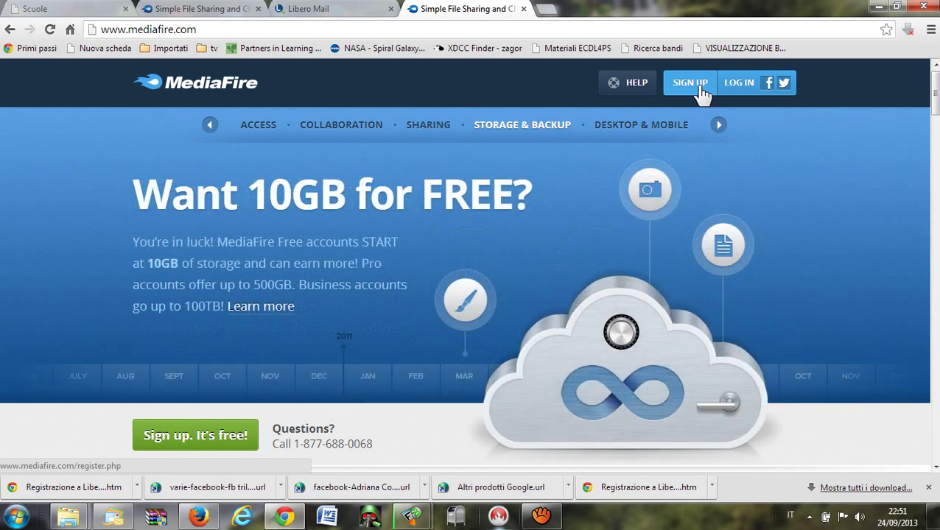
Start sign-up and choose the free Basic plan to reach the Create Account form.
click(702, 91)
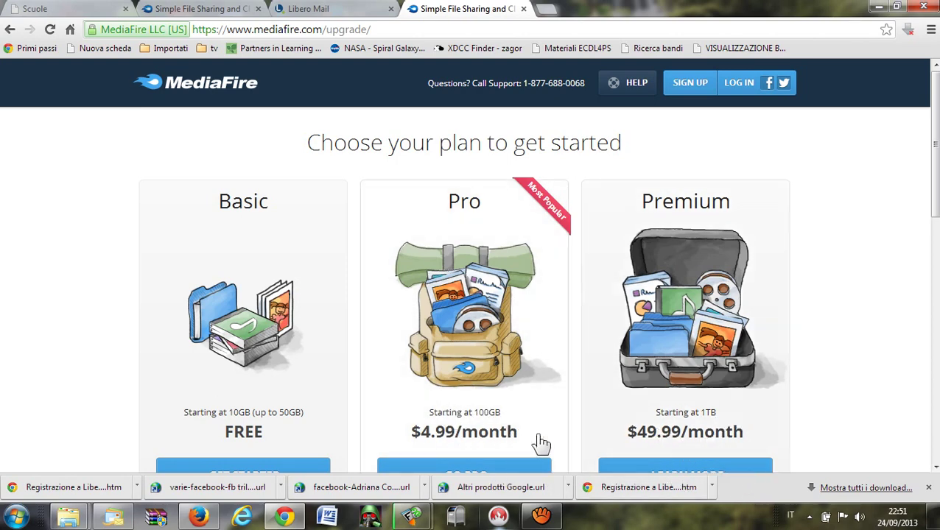
click(934, 467)
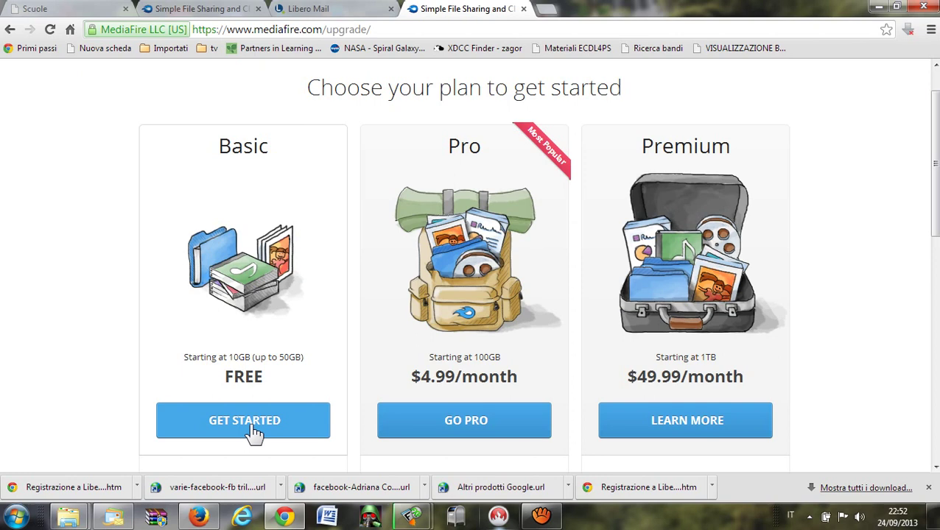
click(254, 433)
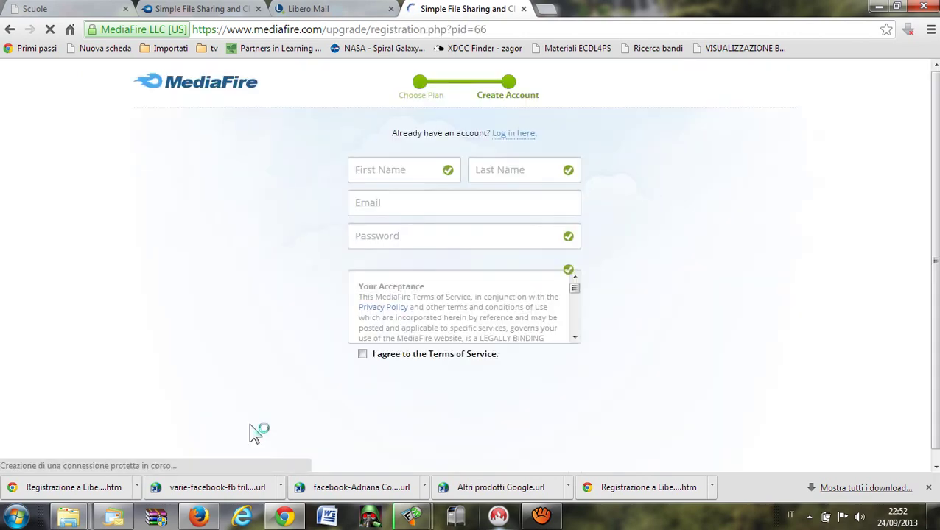
Fill in the first name, last name, and the email address twice on the registration form.
click(415, 175)
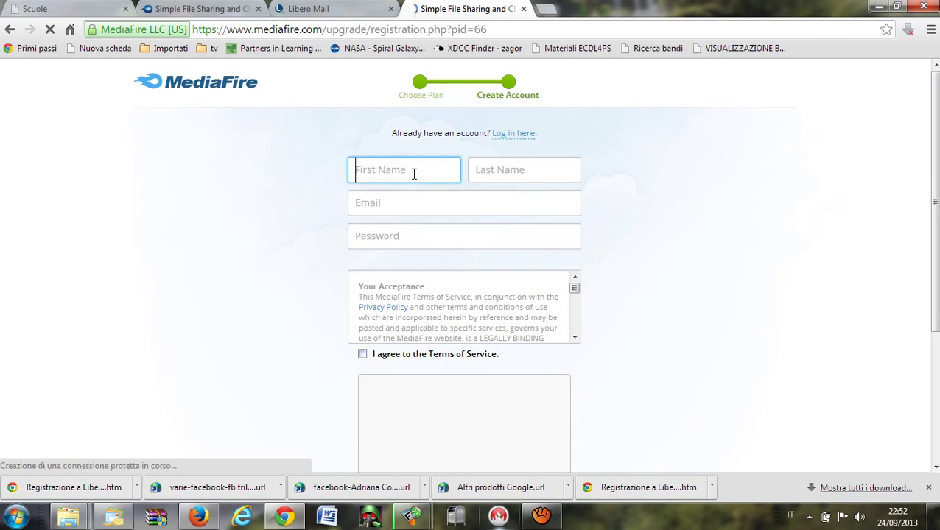
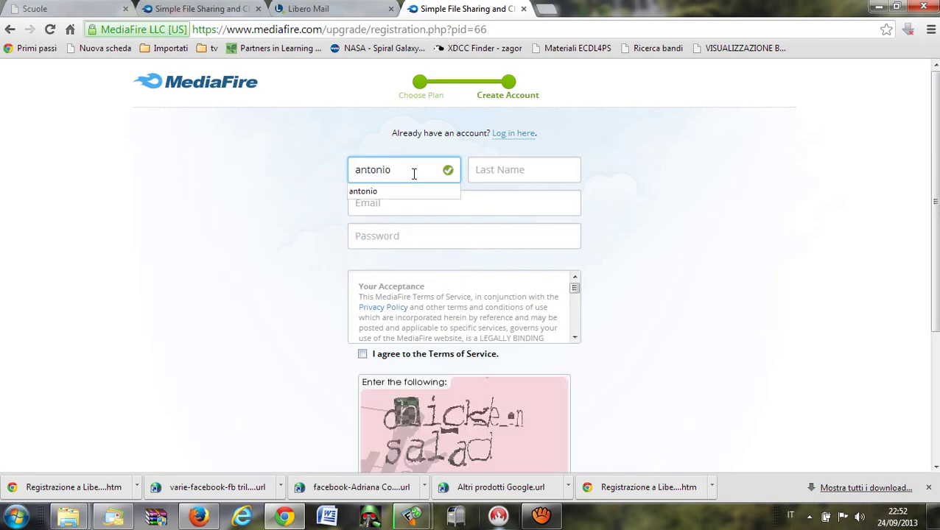
click(504, 168)
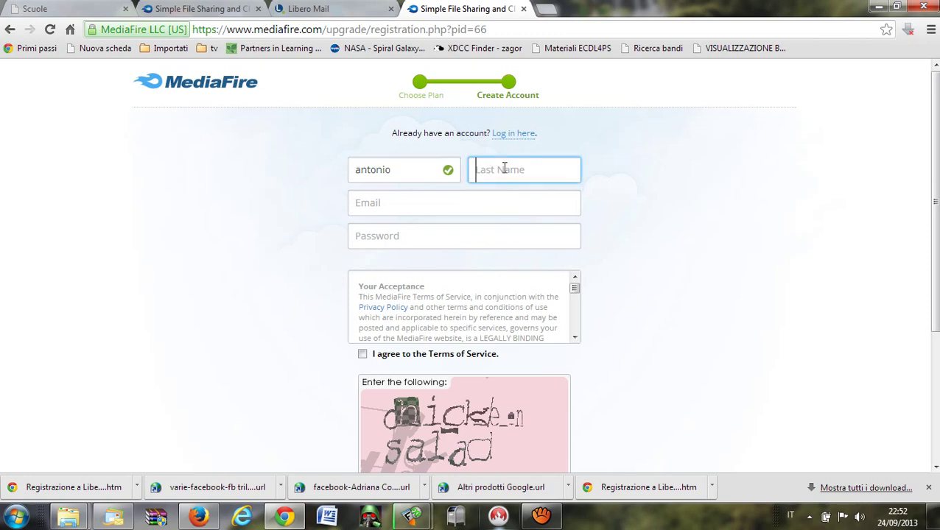
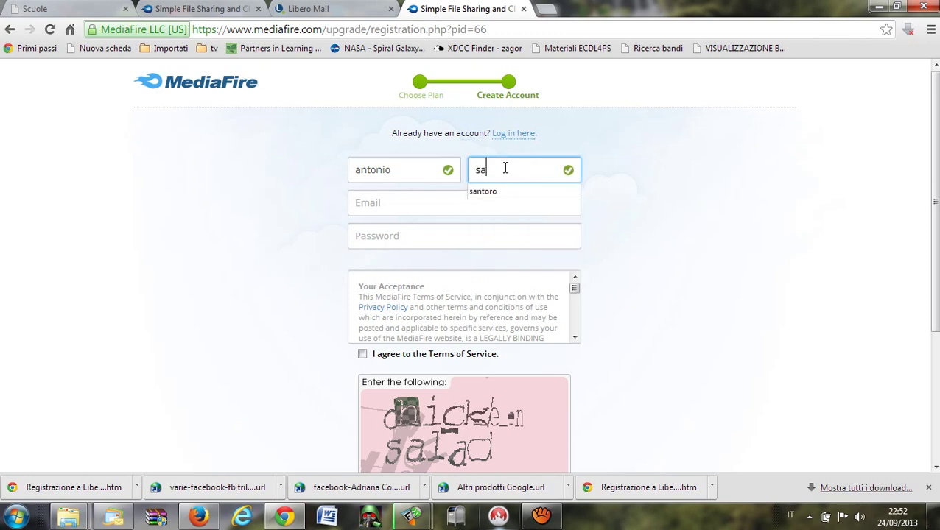
click(434, 210)
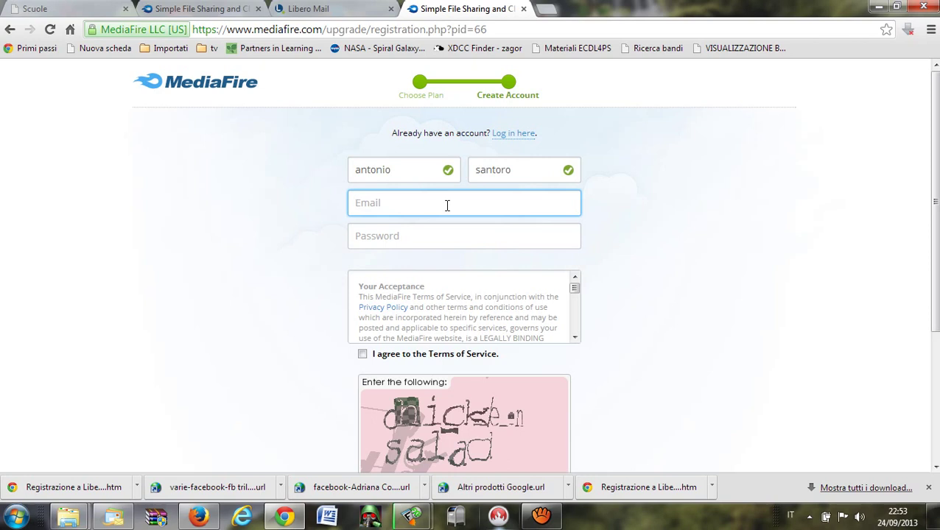
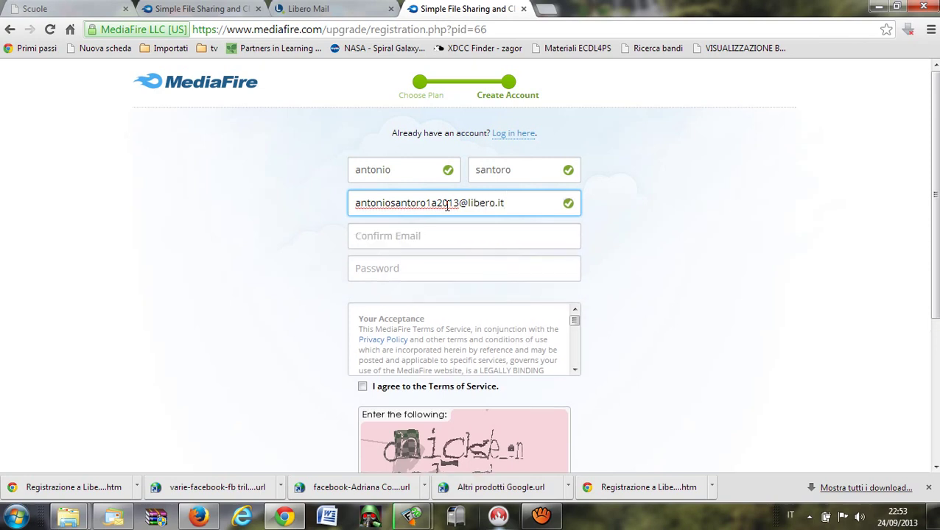
click(441, 229)
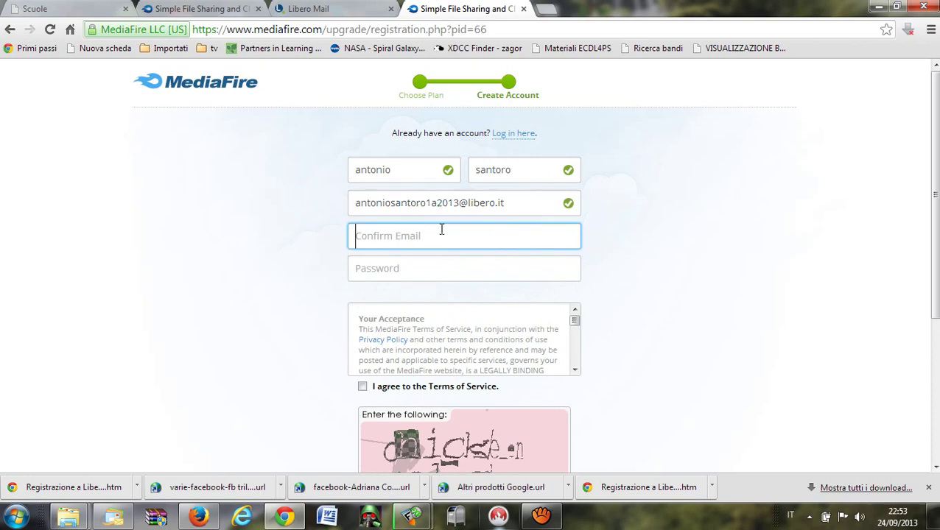
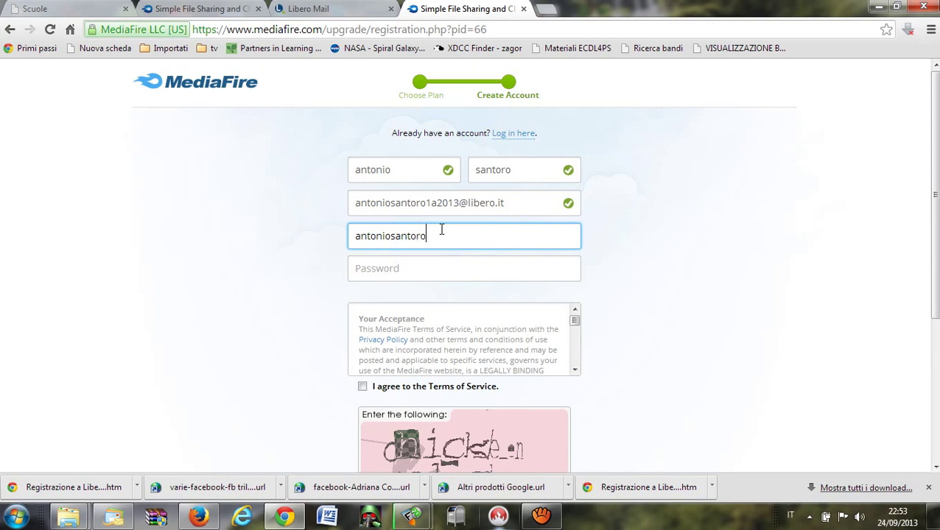
Enter the account password and its confirmation, then accept the Terms of Service.
click(450, 268)
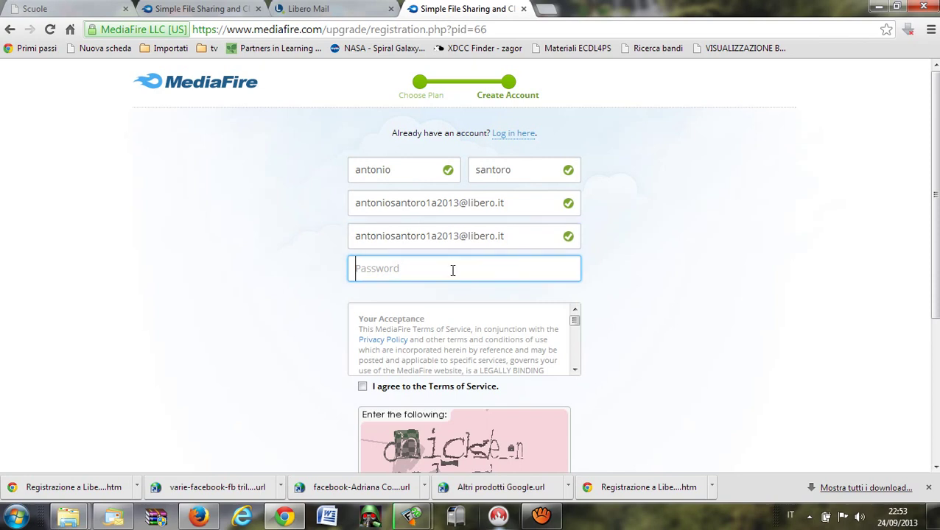
text(•••••••••••)
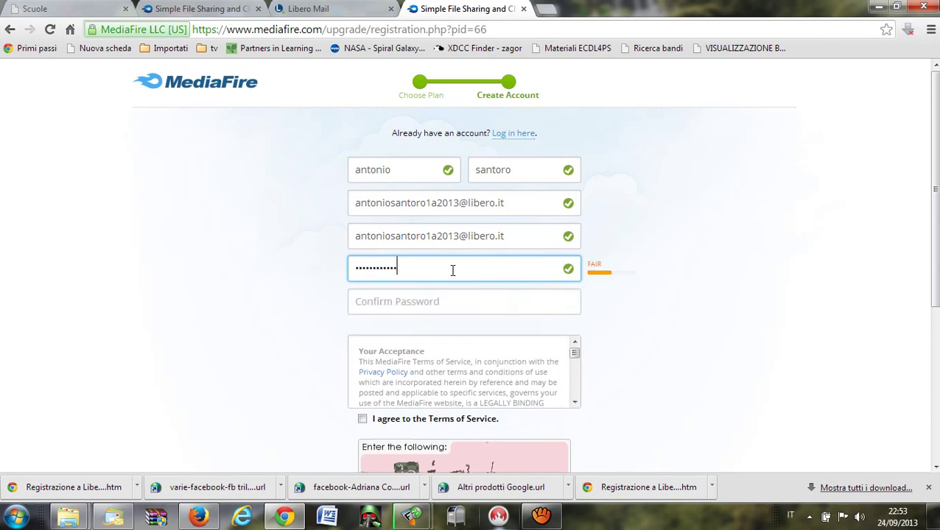
text(•)
click(452, 300)
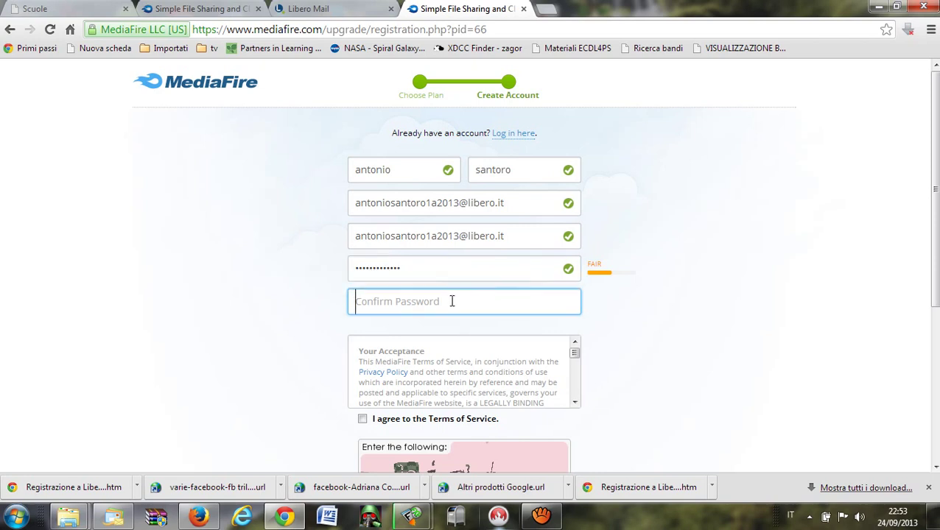
text(•••••••••••••)
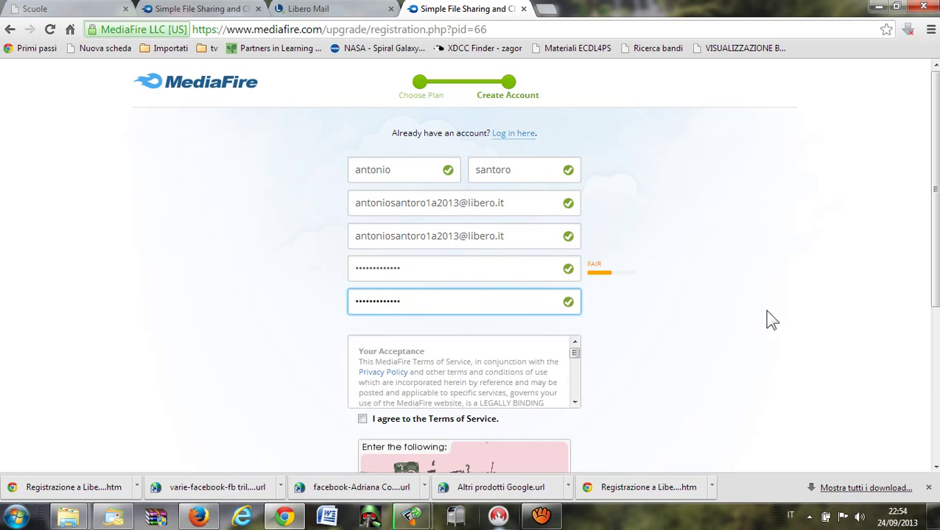
click(363, 420)
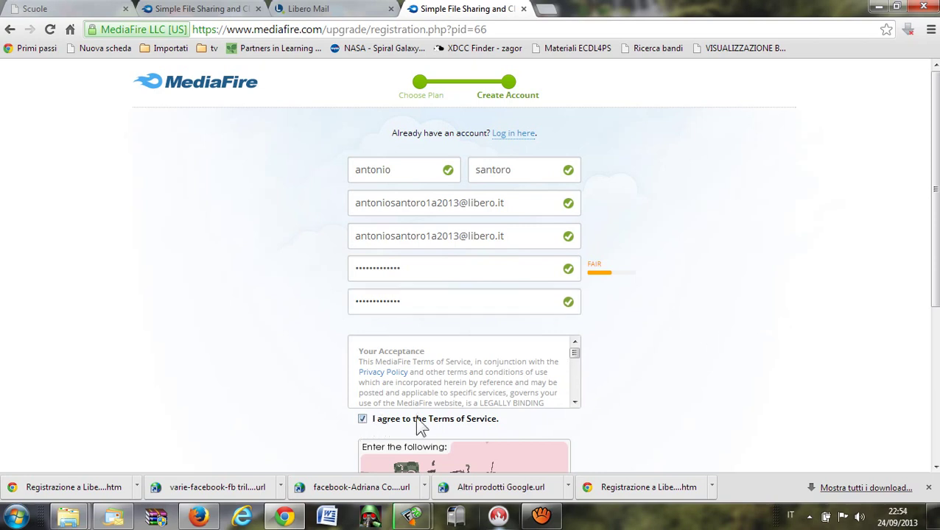
Enter the captcha answer 'chickle salad' and submit the registration.
scroll(666, 358, down, 2)
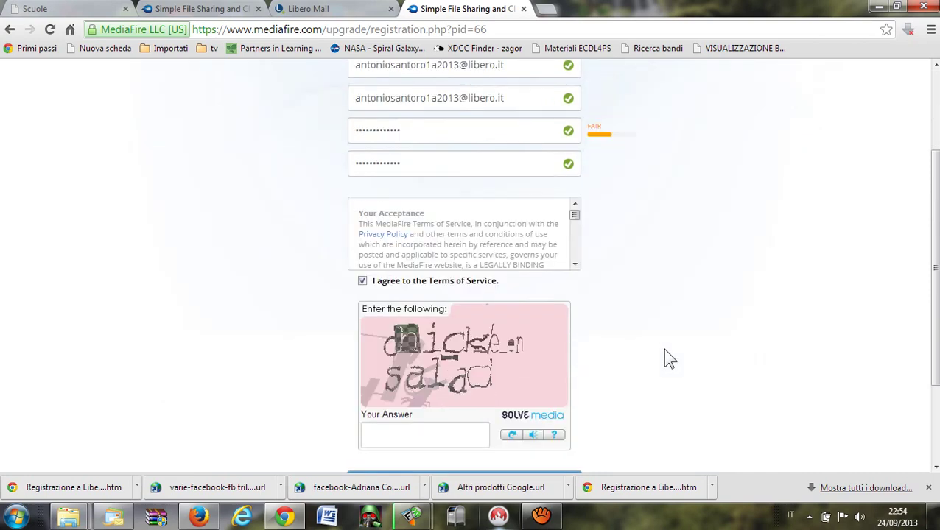
click(450, 435)
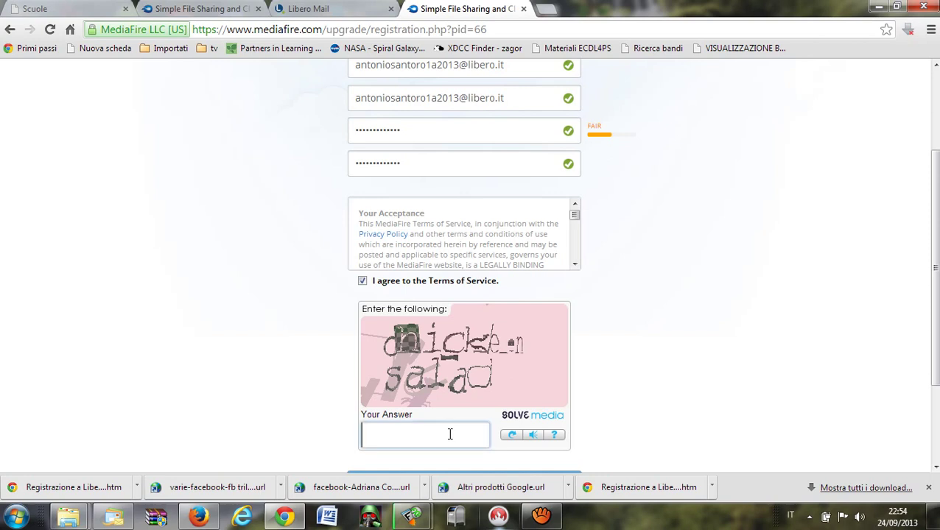
text(c)
text(h)
text(i)
text(ck)
text(le)
text( salad)
scroll(657, 415, down, 3)
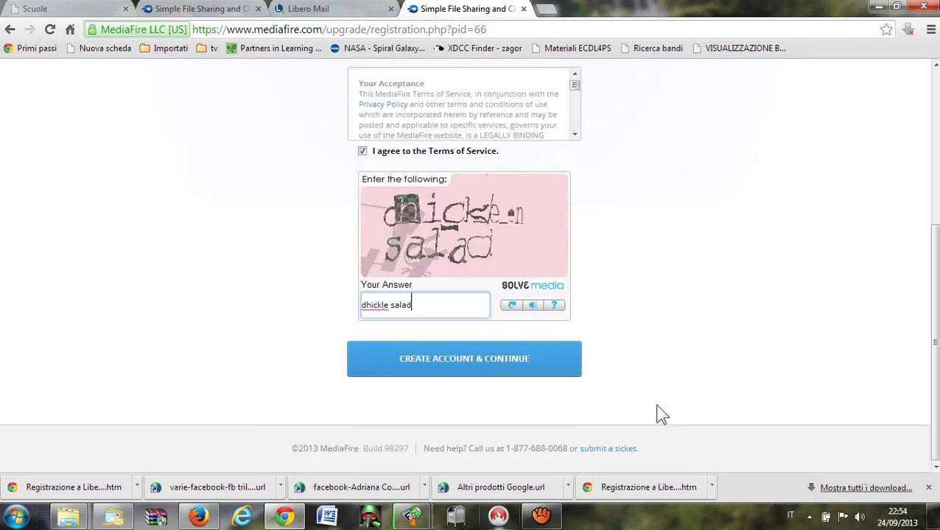
click(494, 373)
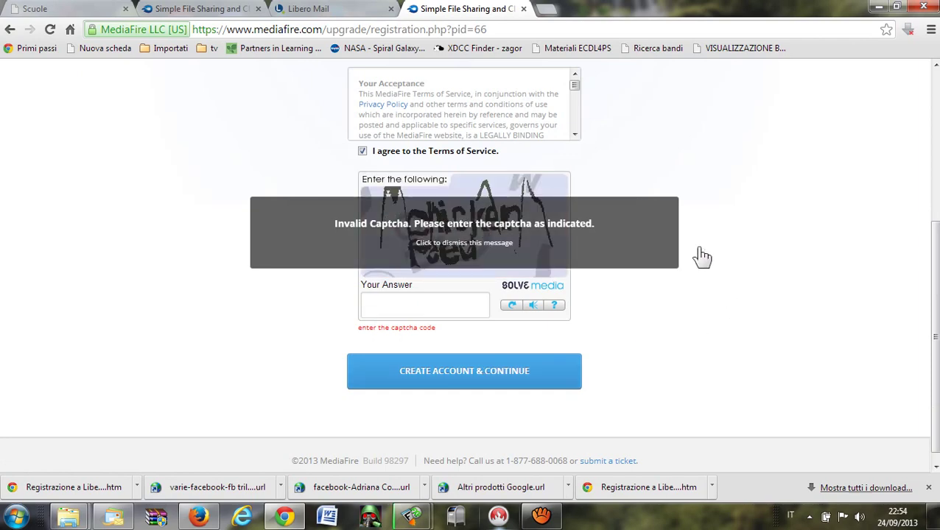
Dismiss the Invalid Captcha message and enter 'chicken feed' for the new captcha.
click(614, 238)
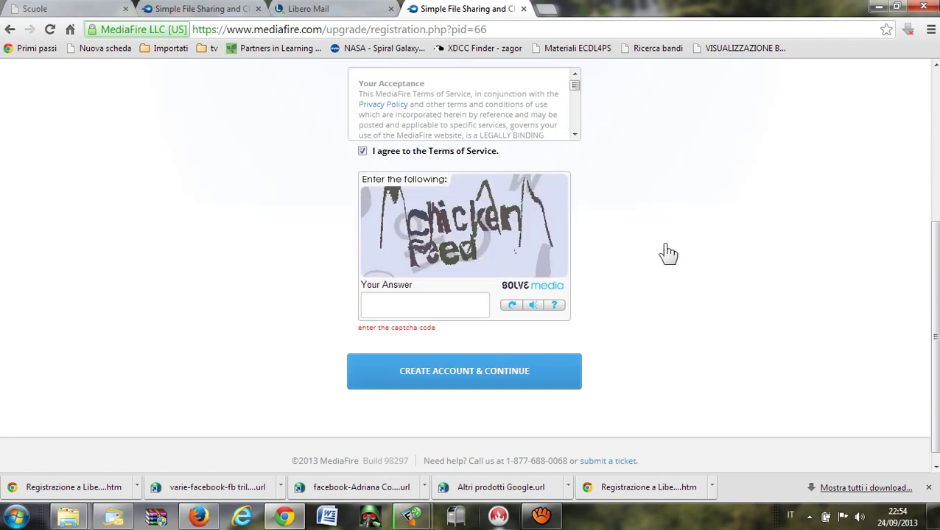
scroll(708, 251, up, 3)
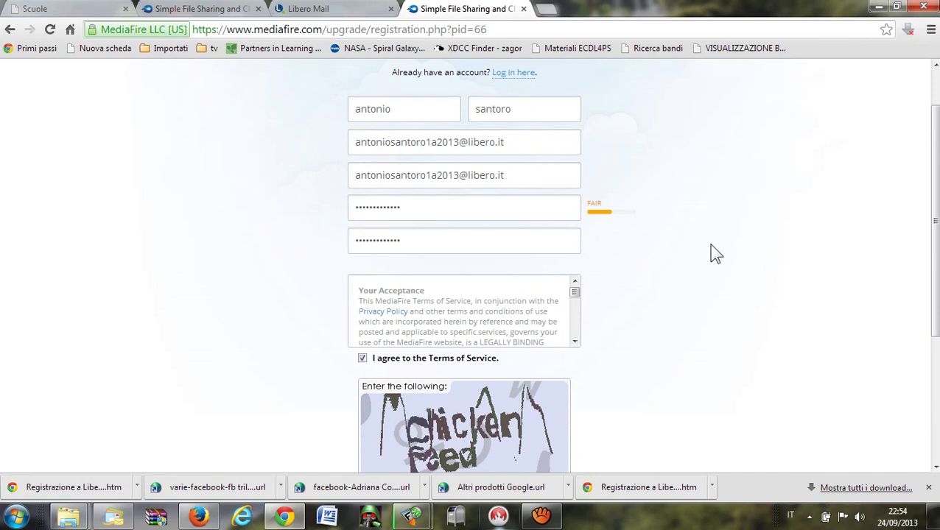
scroll(708, 251, down, 3)
click(450, 291)
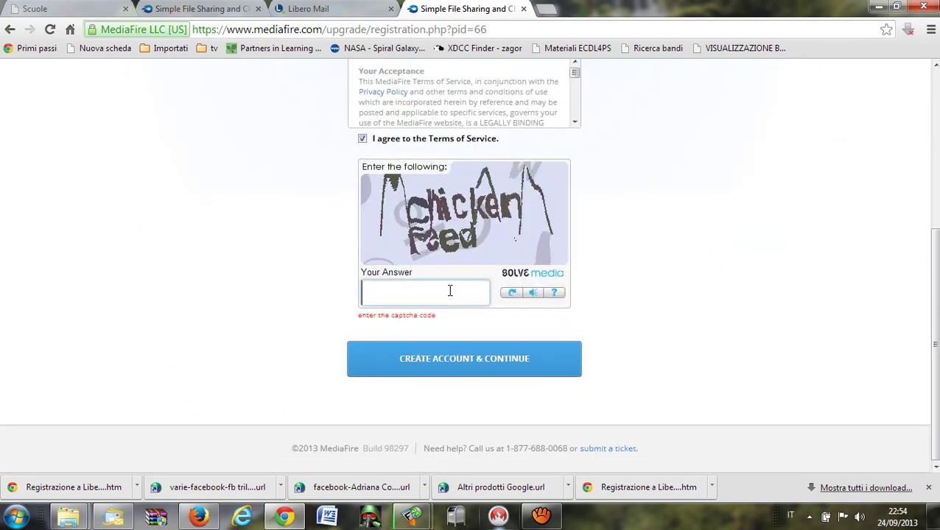
text(chicken feed)
Resubmit the registration, close the welcome window and check the account dropdown.
click(483, 369)
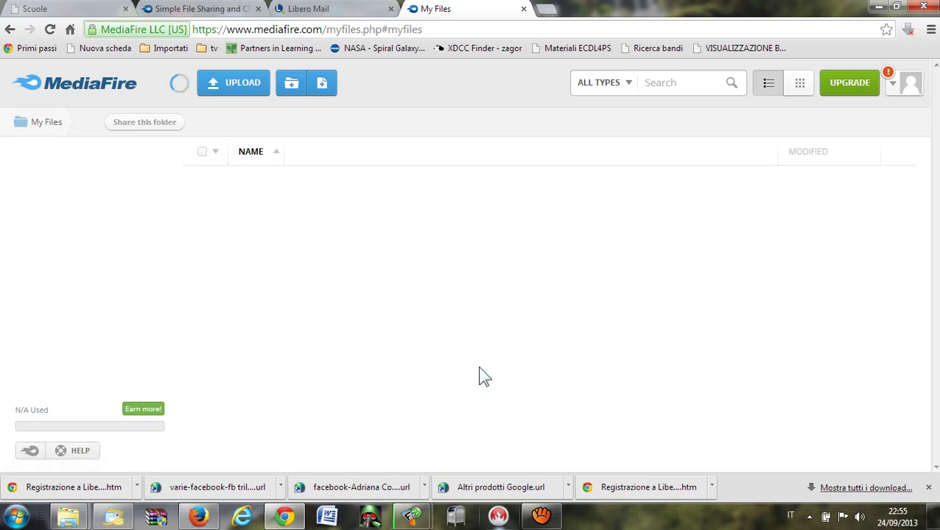
click(892, 84)
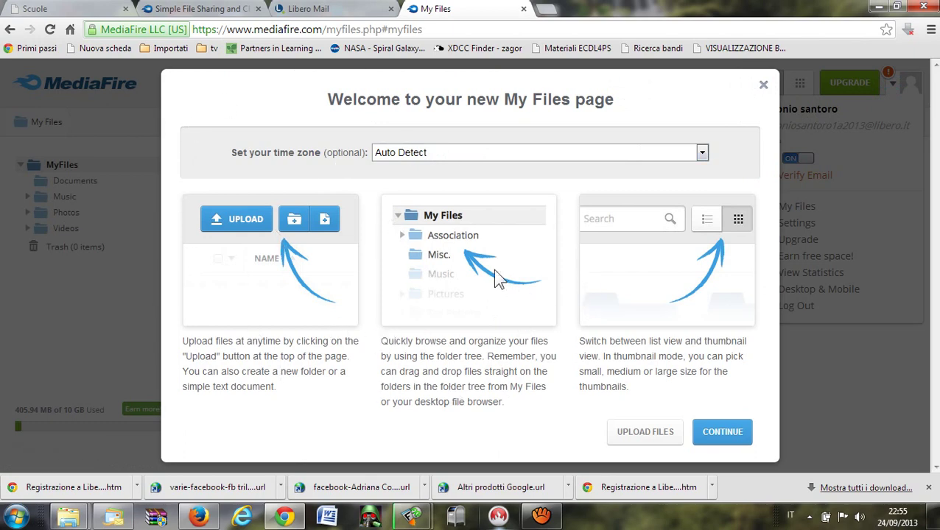
click(764, 88)
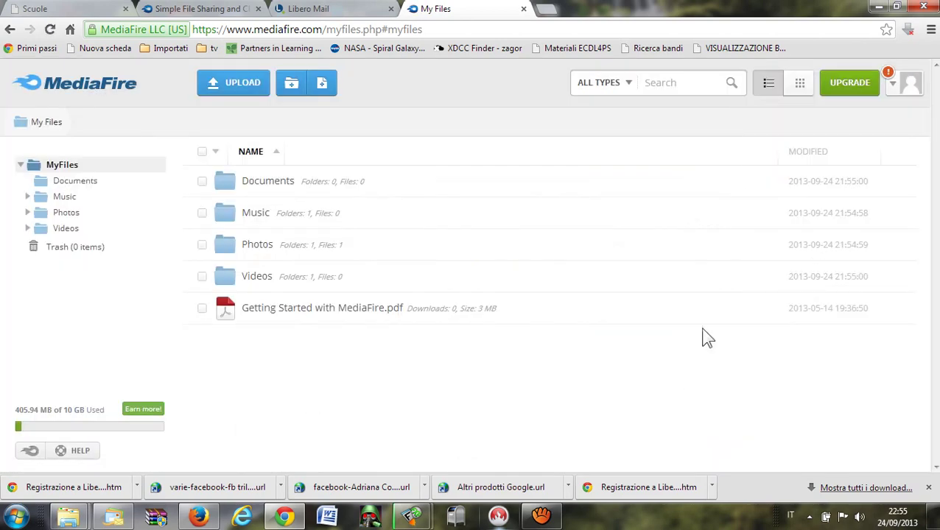
click(895, 85)
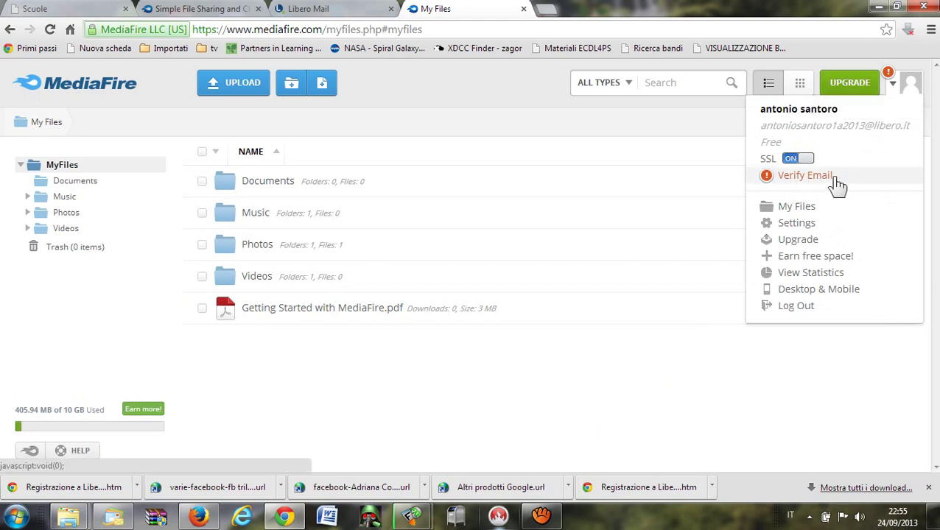
click(909, 84)
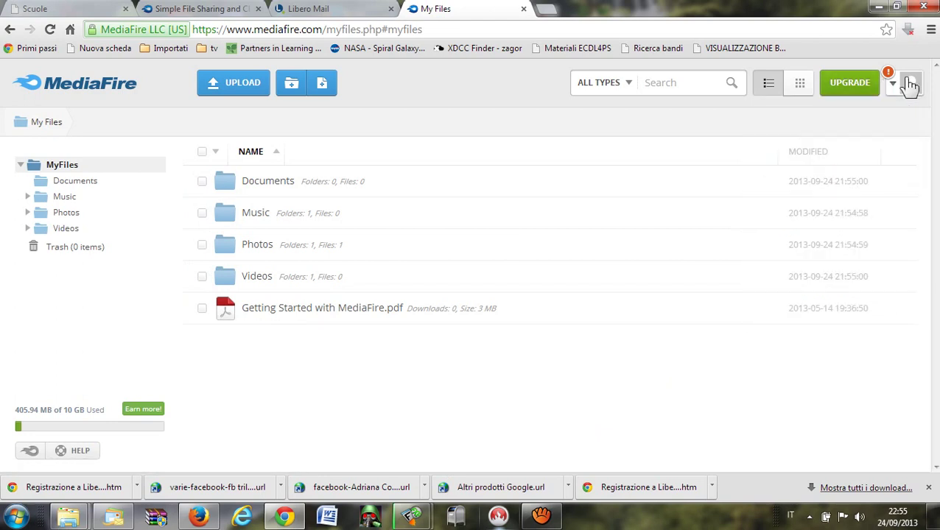
In Libero Mail, open MediaFire's verification email and follow its validation link.
click(307, 9)
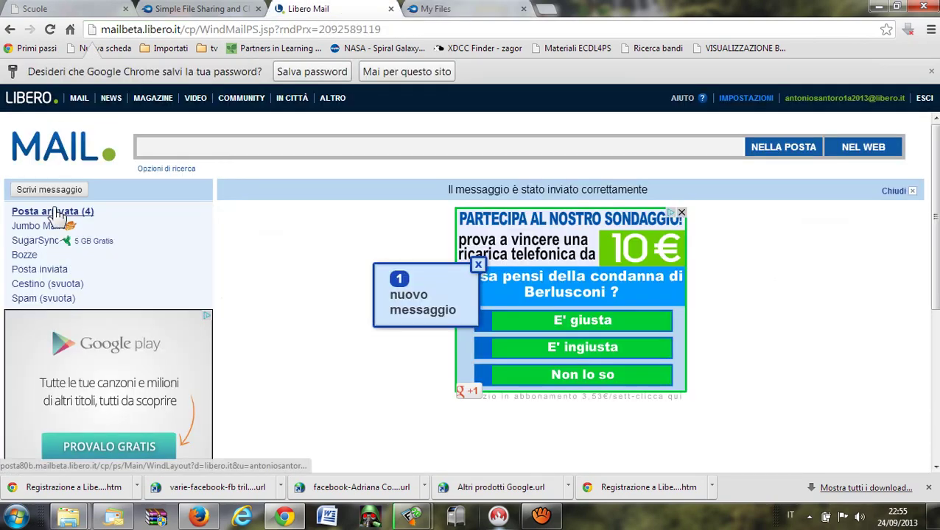
click(478, 265)
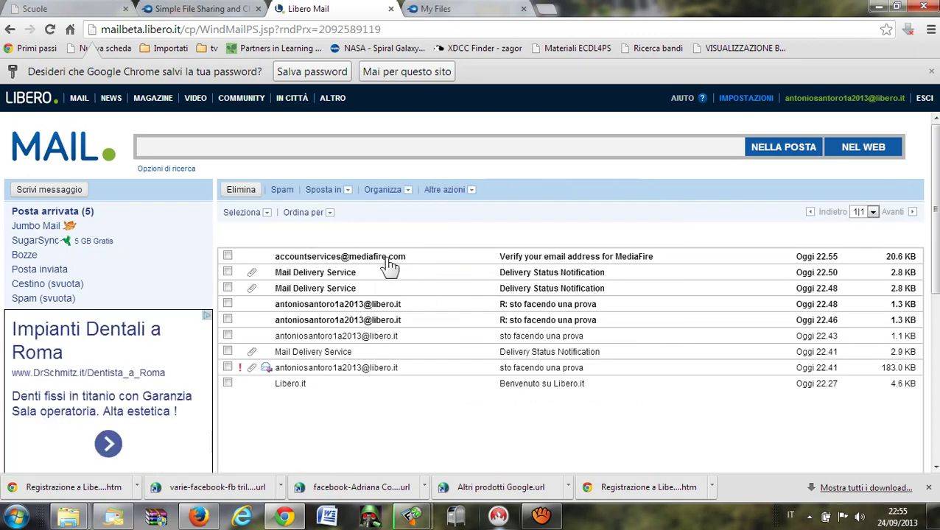
click(553, 264)
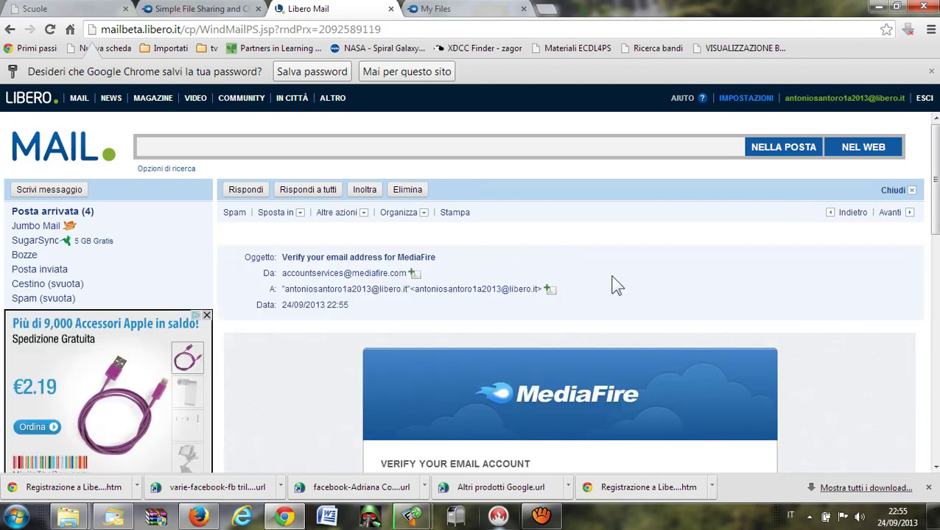
scroll(614, 277, down, 2)
scroll(610, 272, down, 2)
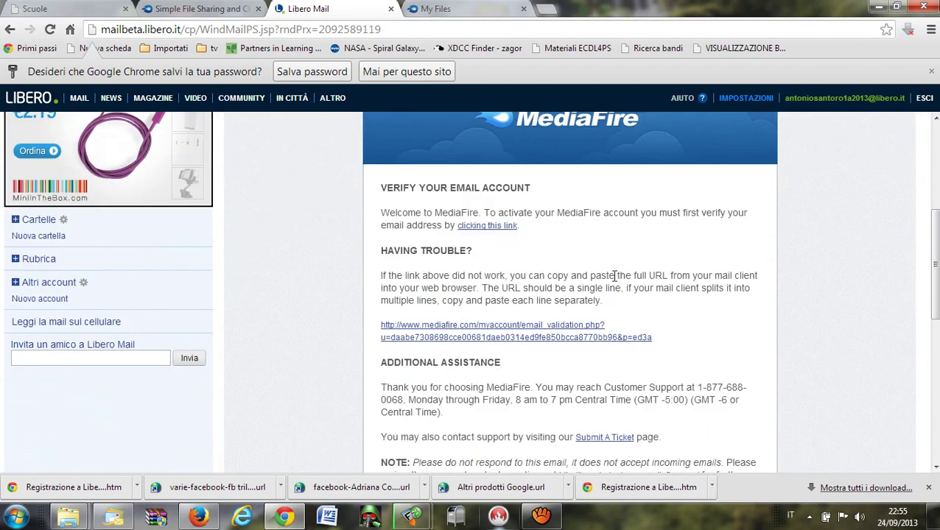
scroll(615, 275, up, 3)
scroll(614, 278, down, 1)
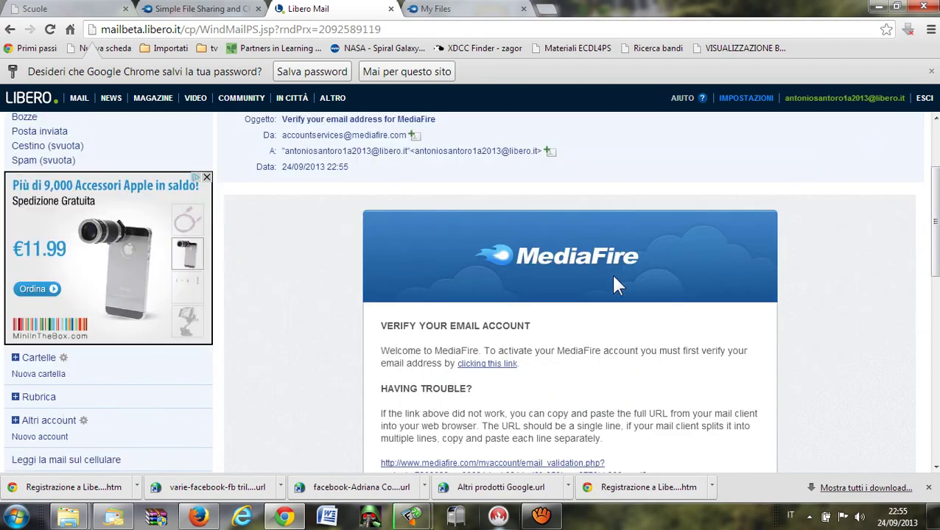
scroll(614, 278, down, 1)
scroll(614, 281, down, 1)
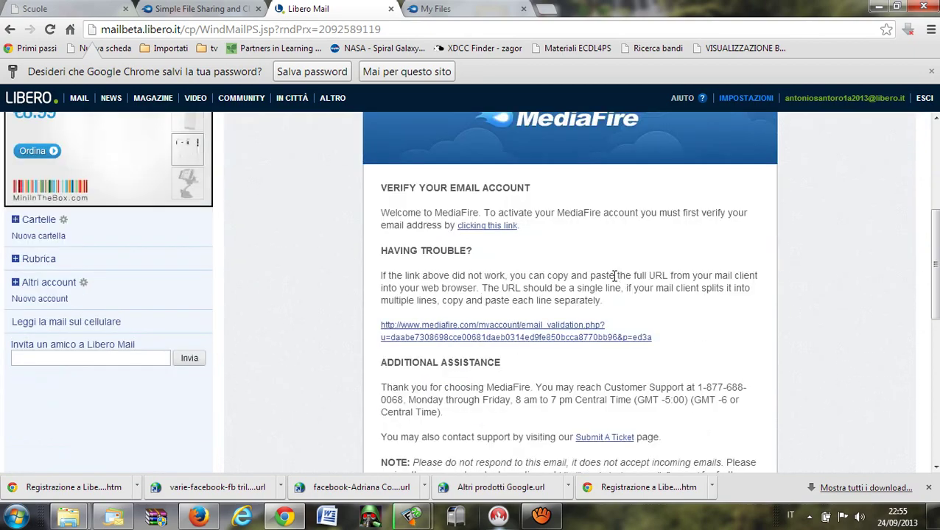
click(485, 337)
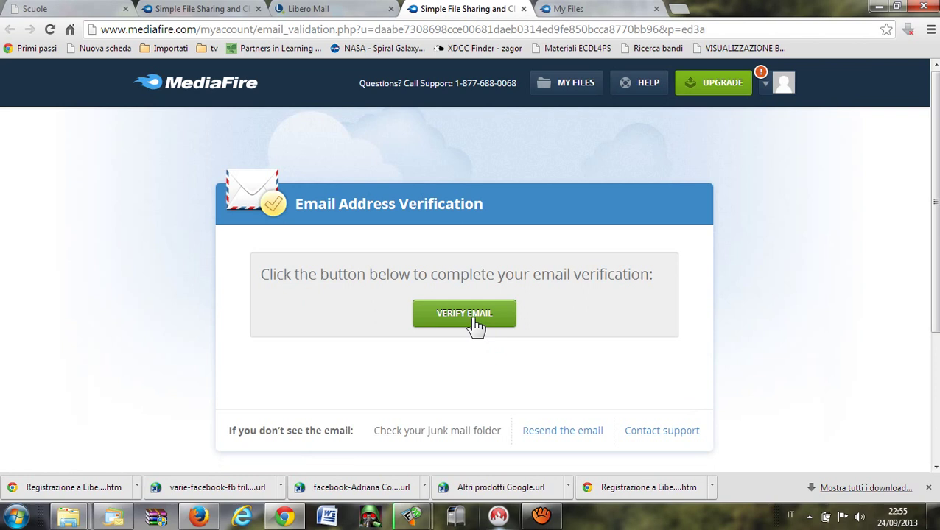
Verify the email address, close the duplicate My Files tab and dismiss the welcome window.
click(475, 319)
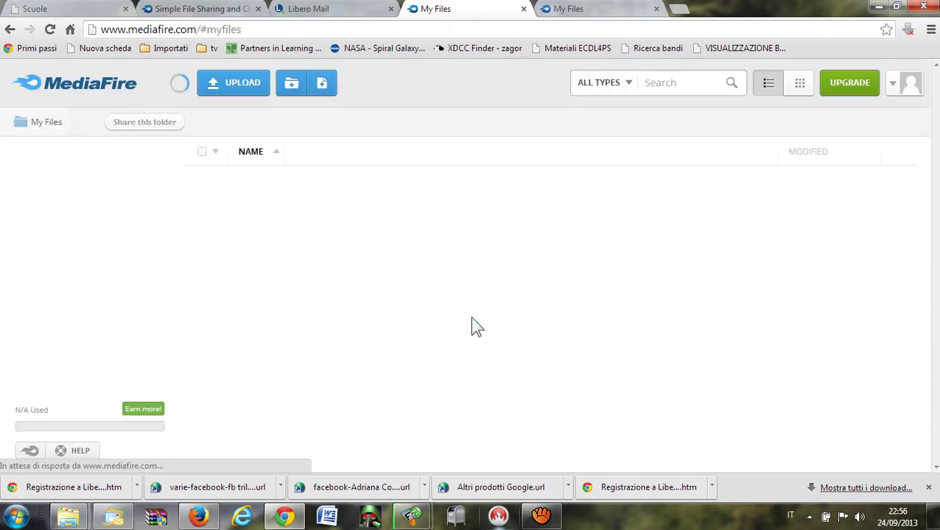
click(602, 9)
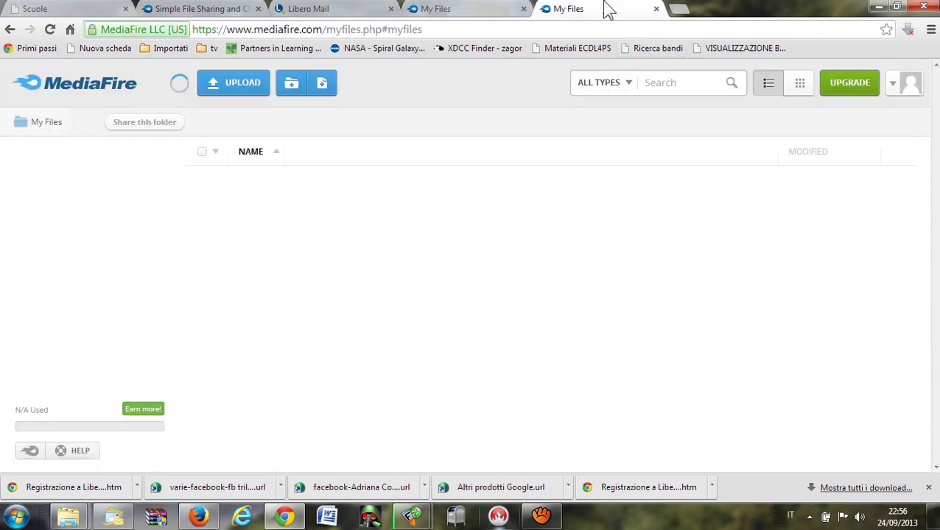
click(656, 9)
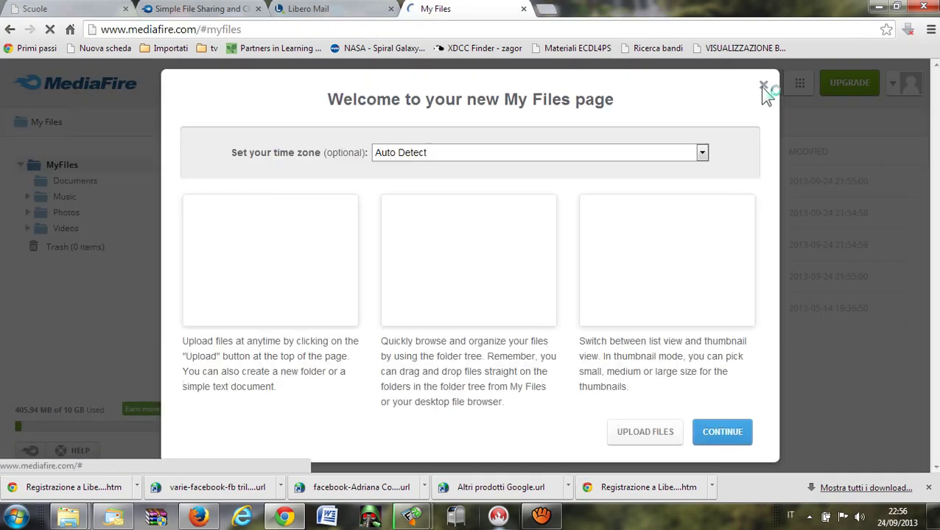
click(765, 87)
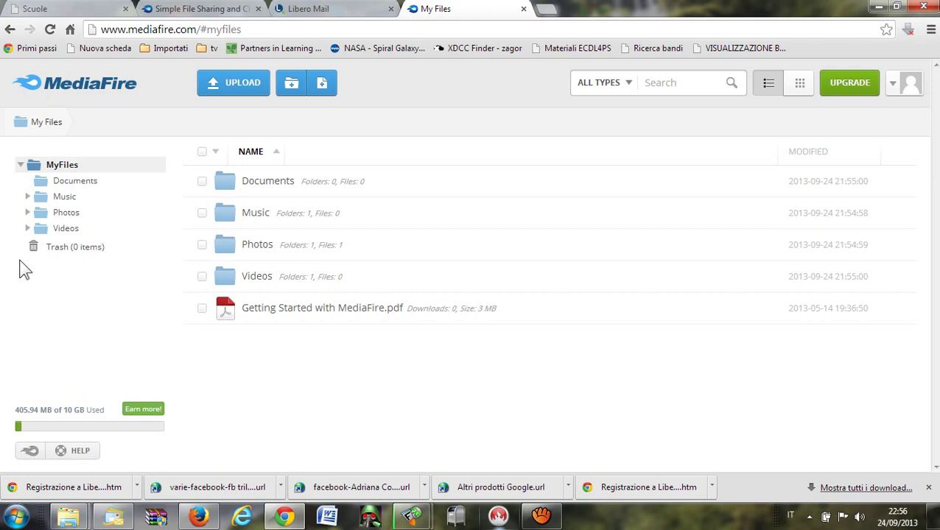
Browse Music > Sample Music, expand the tree to show Sample Photos and Sample Videos, and return to MyFiles.
click(250, 217)
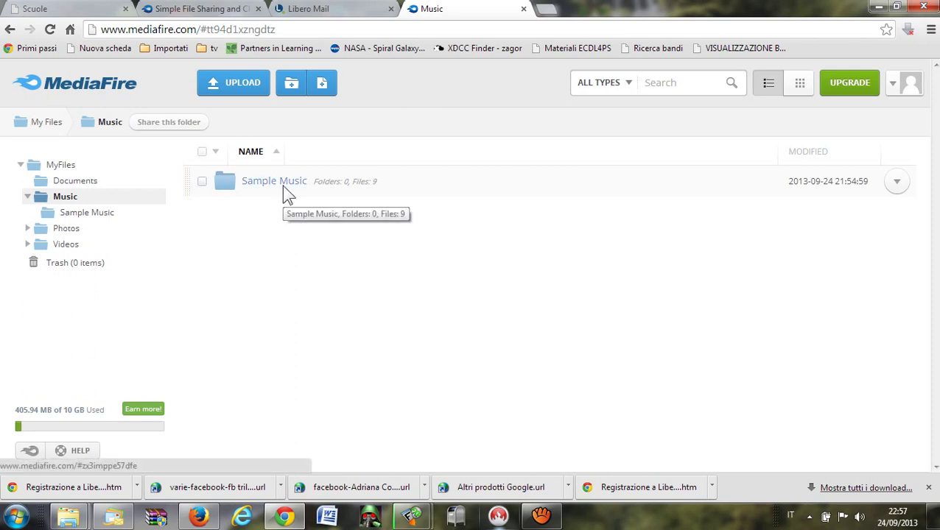
click(285, 187)
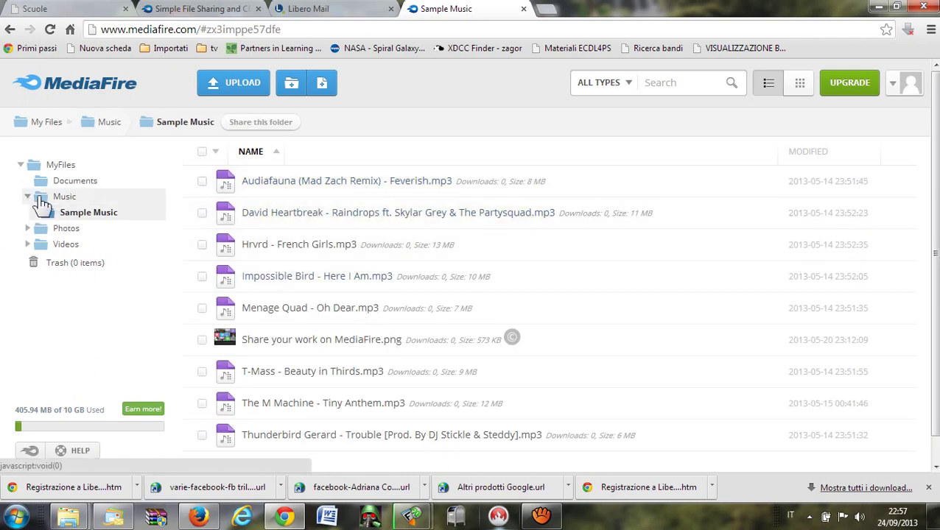
click(21, 165)
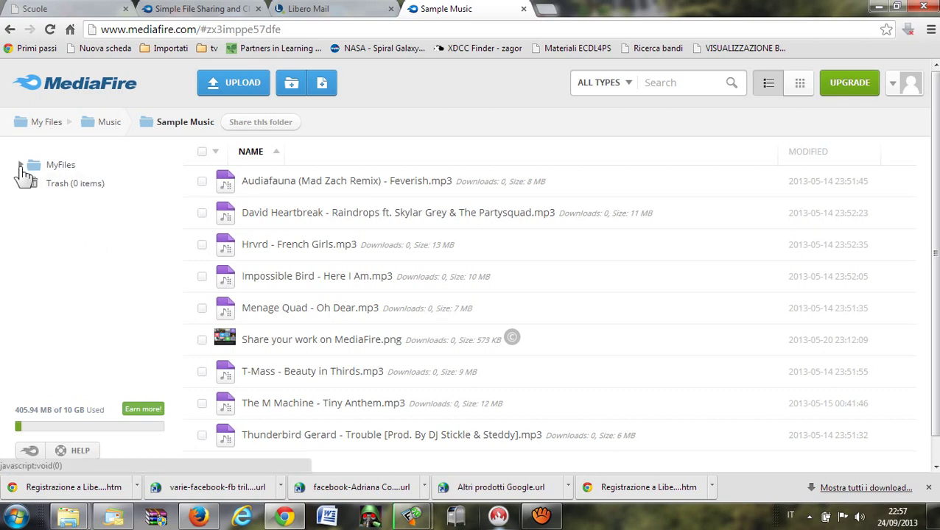
click(21, 165)
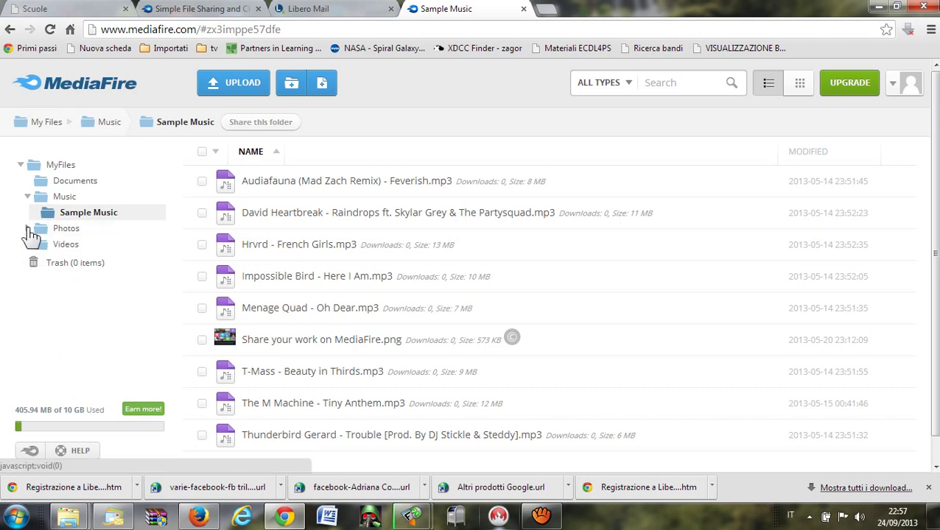
click(27, 229)
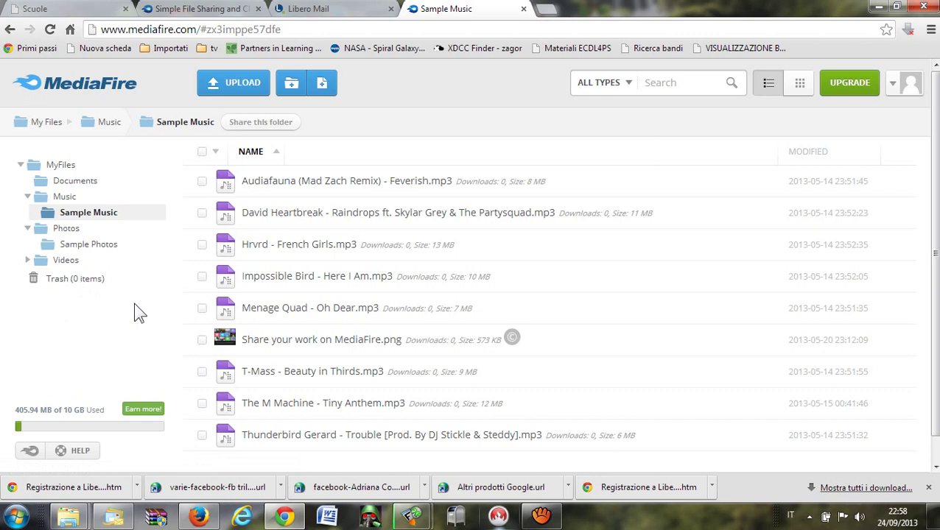
click(28, 260)
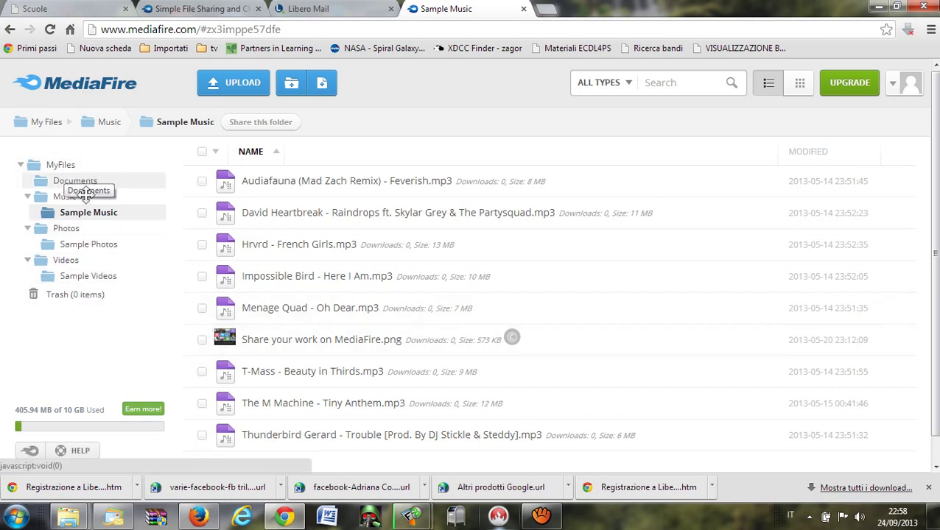
click(62, 165)
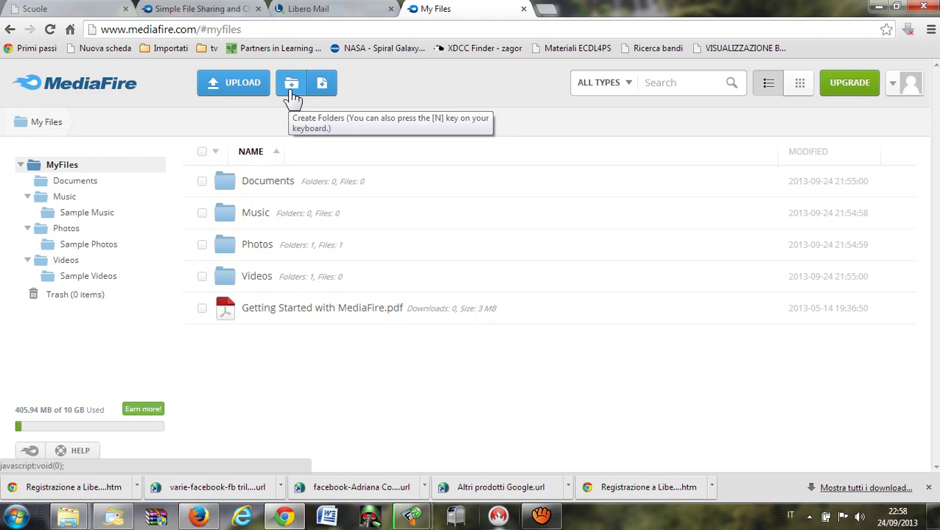
Create a folder named 'prova' in My Files and start another new folder.
click(293, 87)
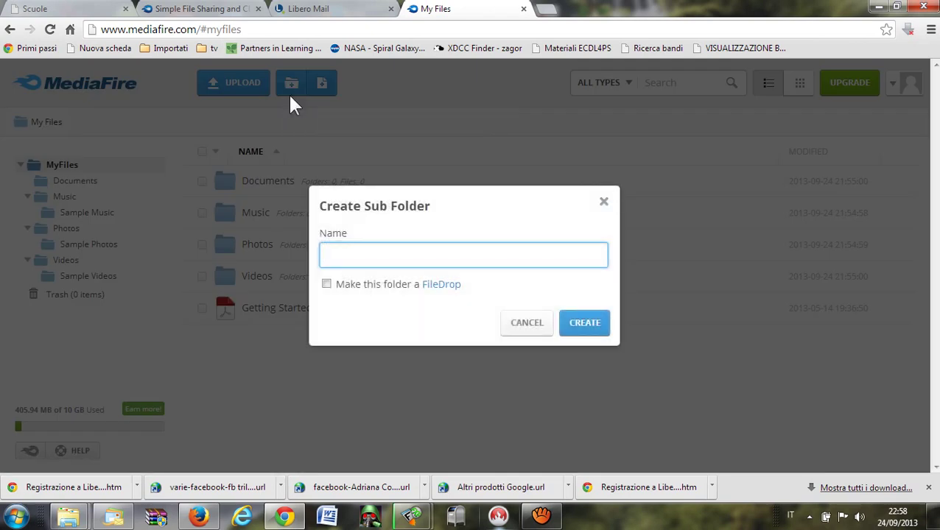
text(prova)
click(580, 328)
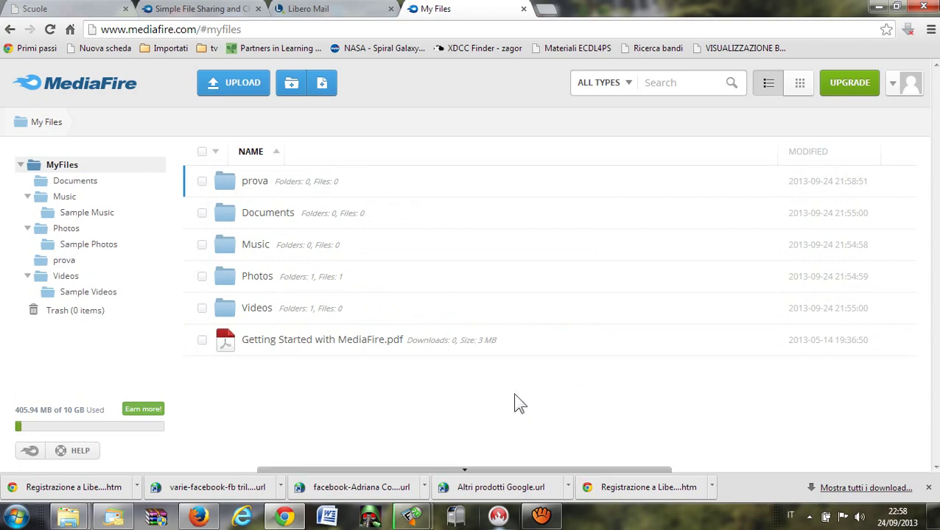
click(294, 85)
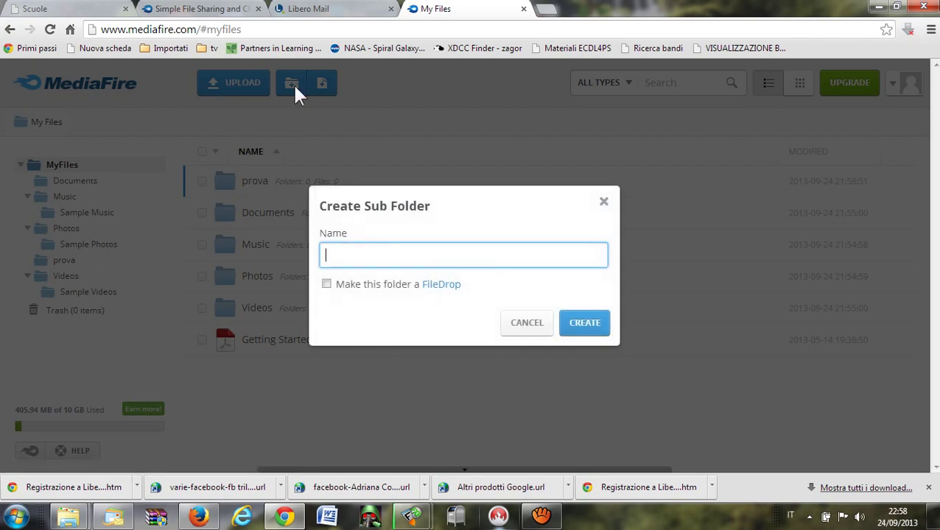
Create the folder 'prova2' as a FileDrop and confirm enabling the FileDrop.
text(prova2)
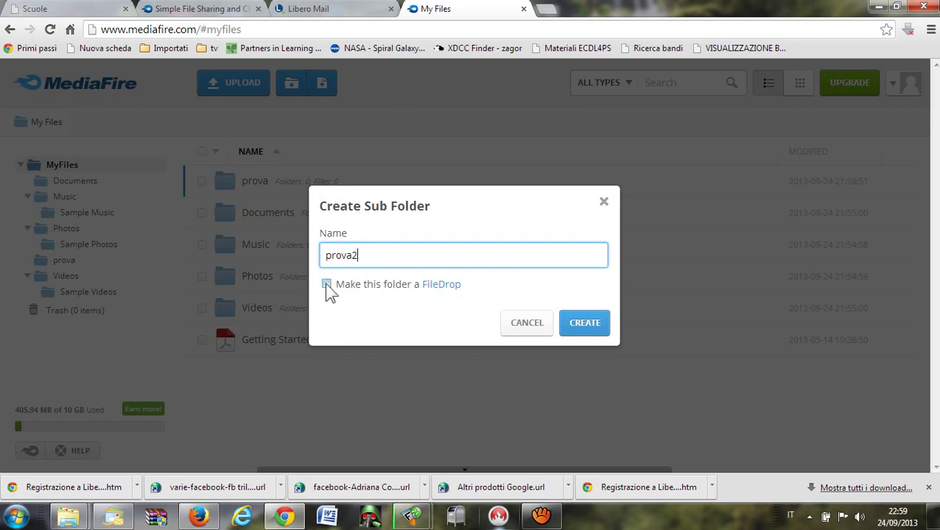
click(440, 291)
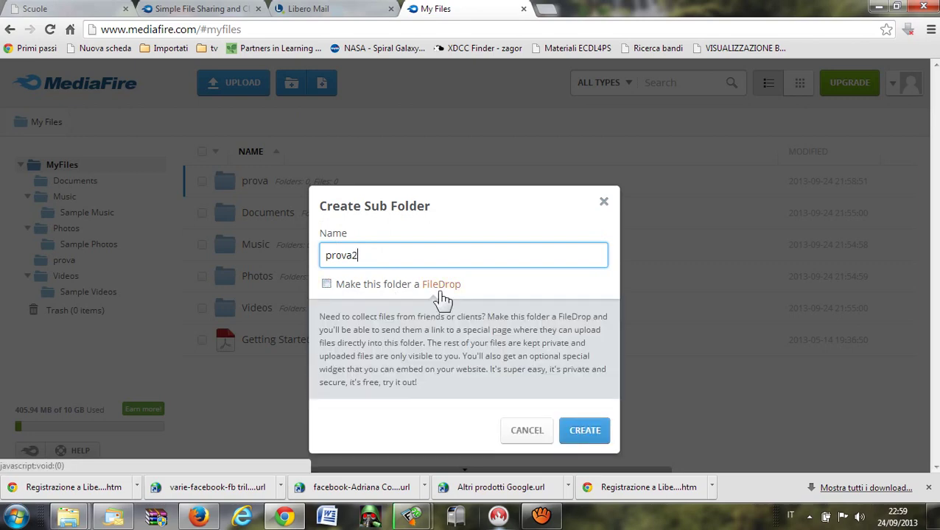
click(451, 289)
click(453, 291)
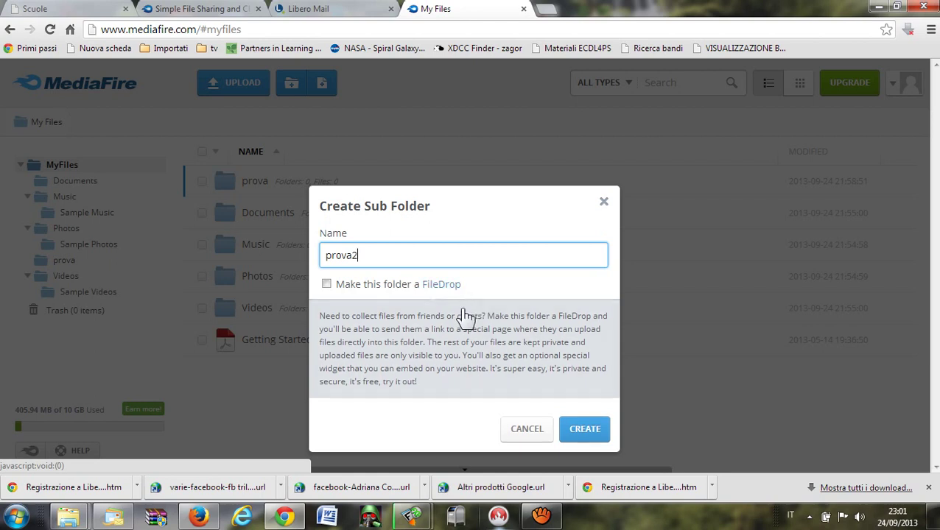
click(326, 286)
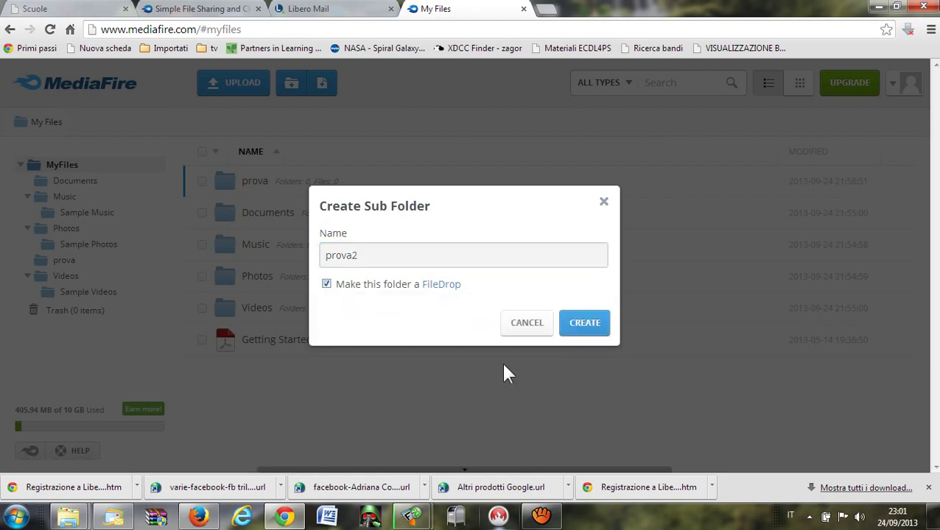
click(594, 325)
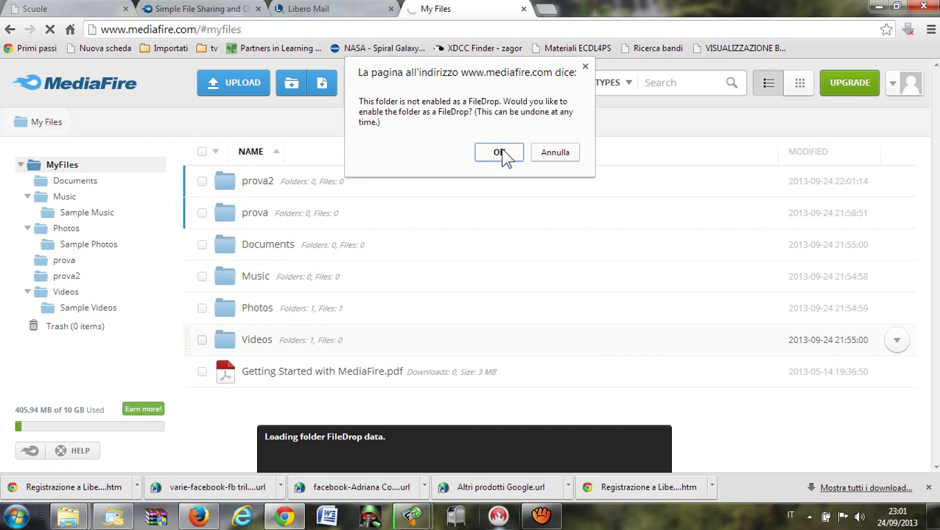
click(499, 153)
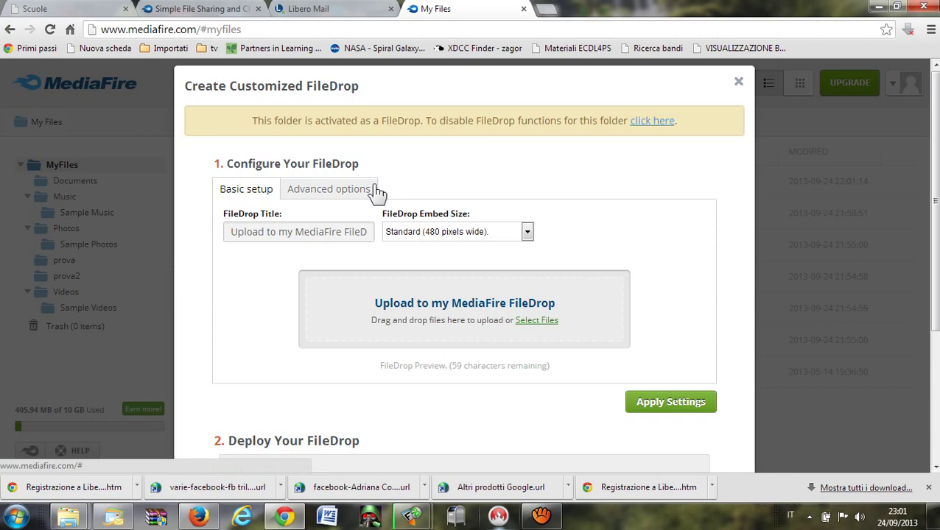
Change the FileDrop title to 'mettete qui i file'.
click(241, 235)
drag(241, 235, 365, 236)
text(mettete )
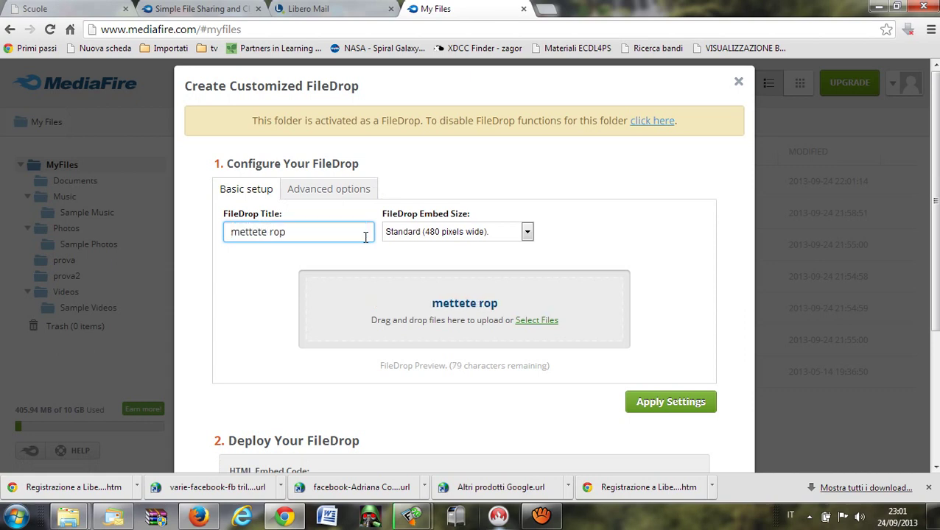
text(qu)
text(i i c)
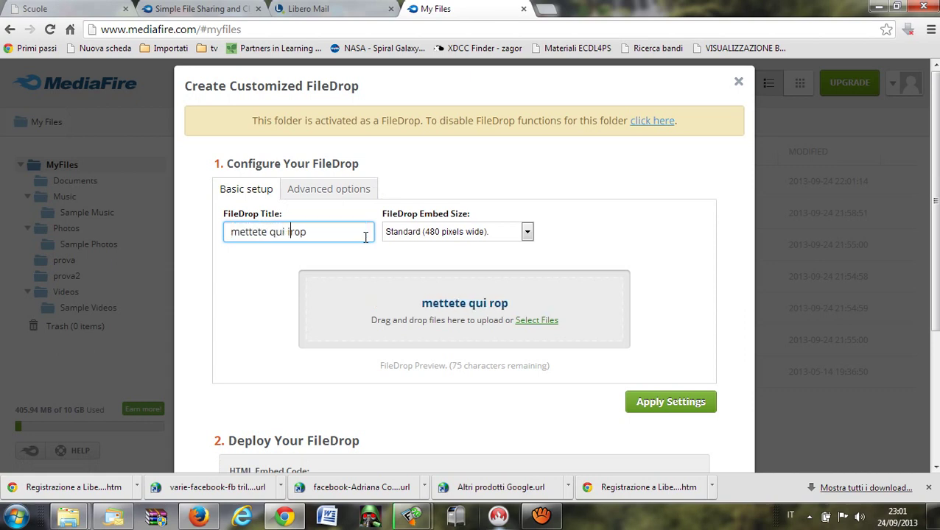
key(BackSpace)
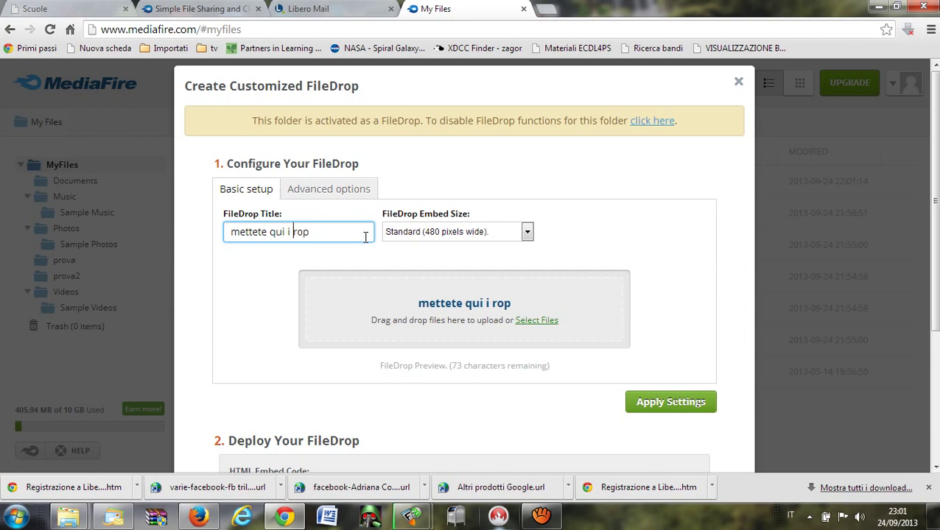
text(file)
key(Delete)
key(Delete)
key(Delete)
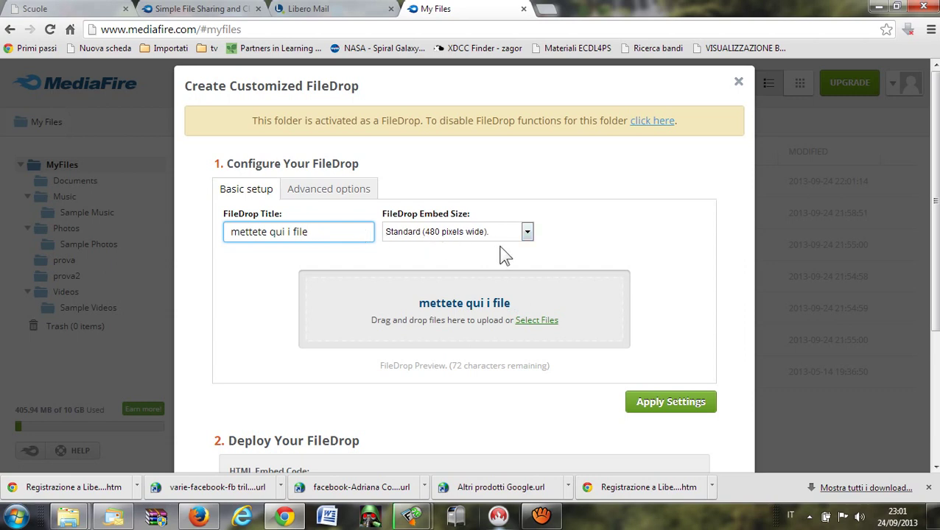
Keep the Standard 480-pixel embed size, copy the embed code, and save the FileDrop.
click(532, 234)
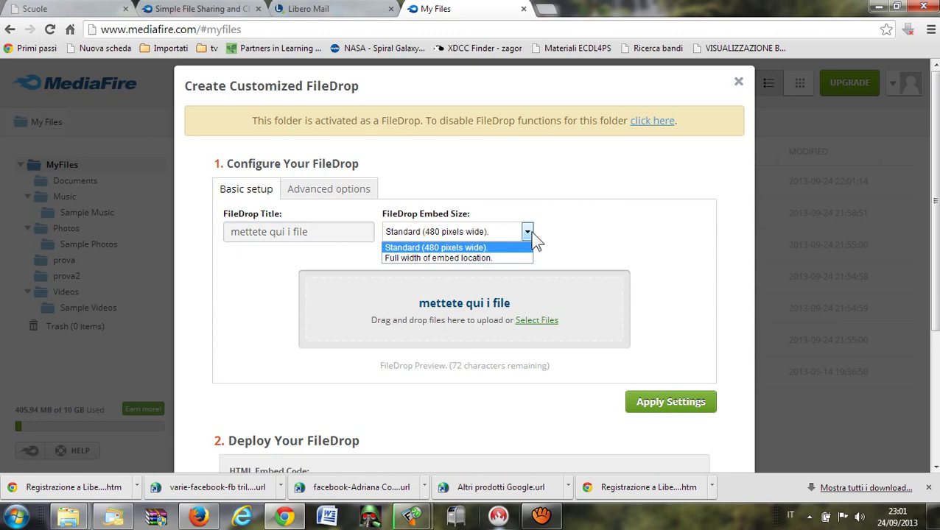
click(532, 234)
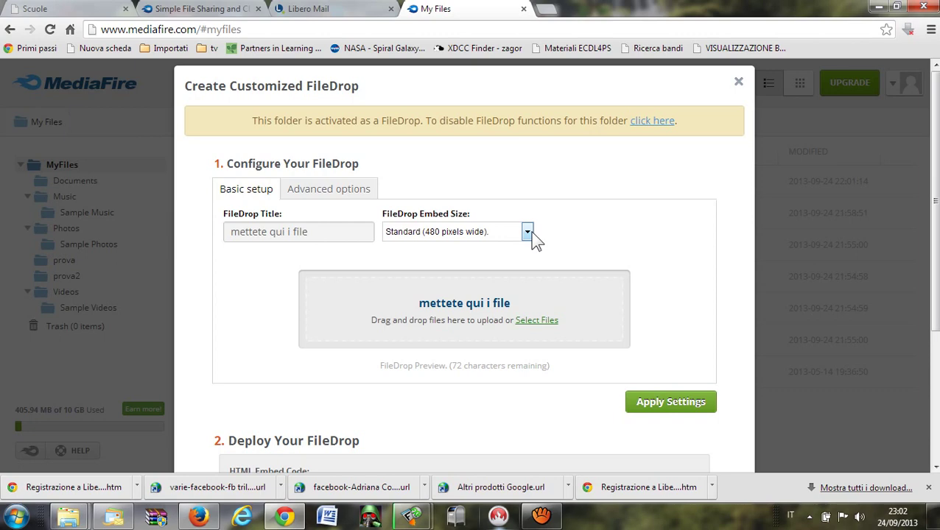
scroll(618, 269, down, 1)
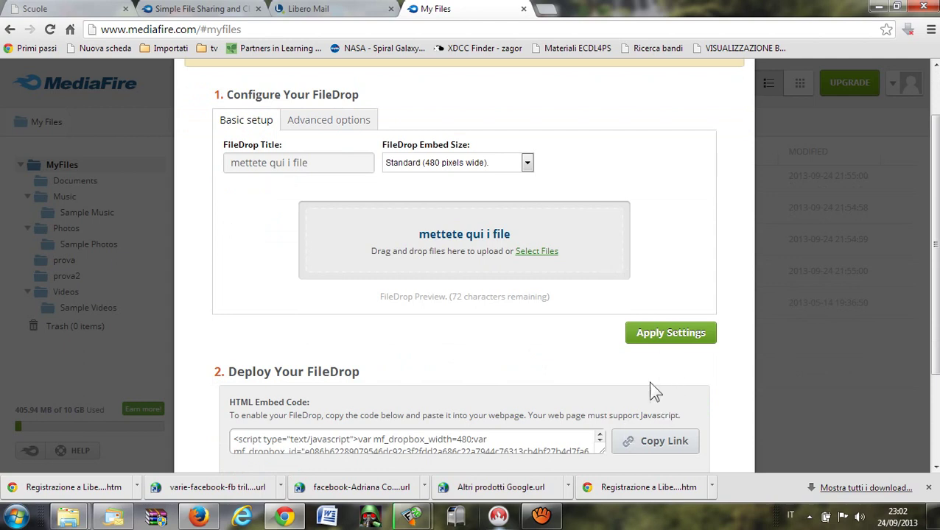
click(663, 451)
scroll(582, 354, down, 1)
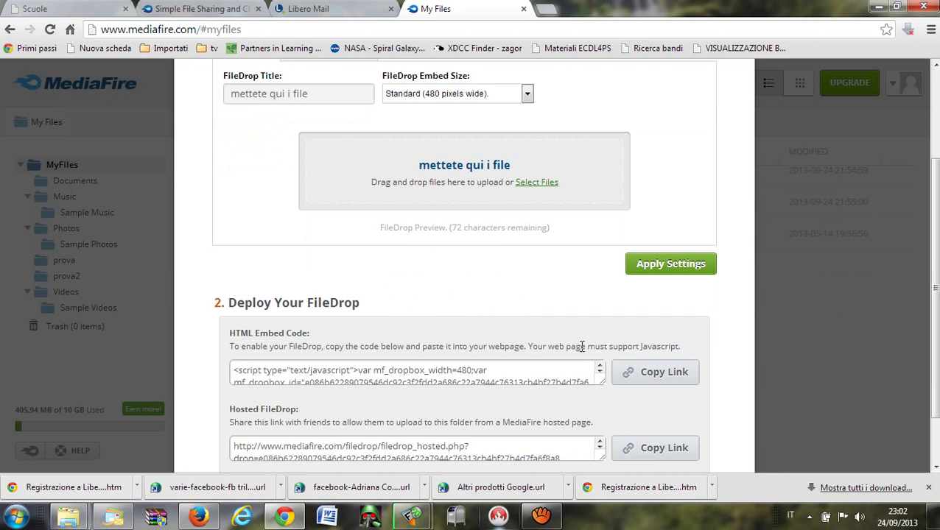
scroll(682, 340, down, 1)
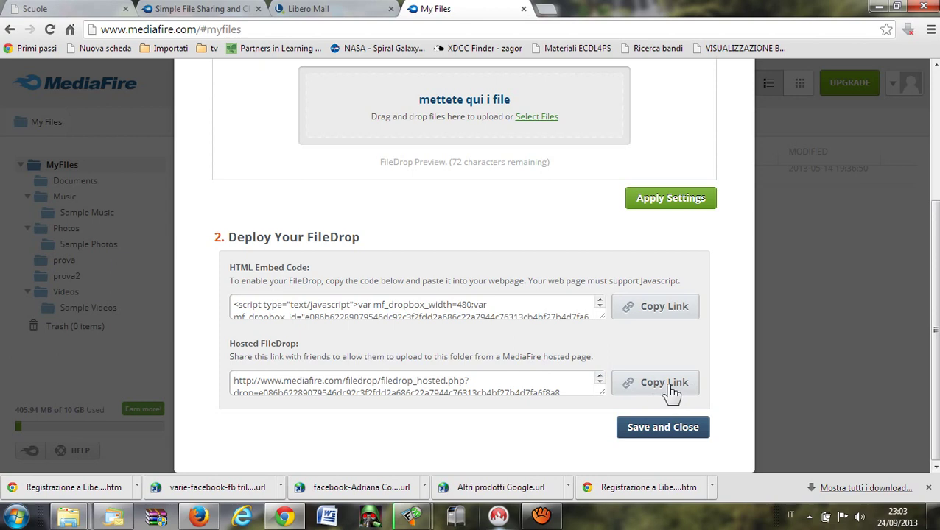
click(653, 435)
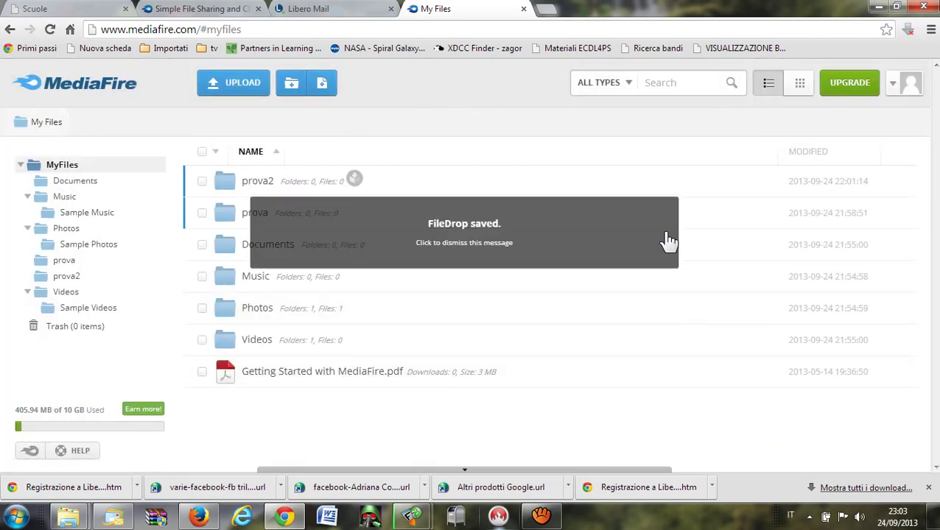
click(541, 251)
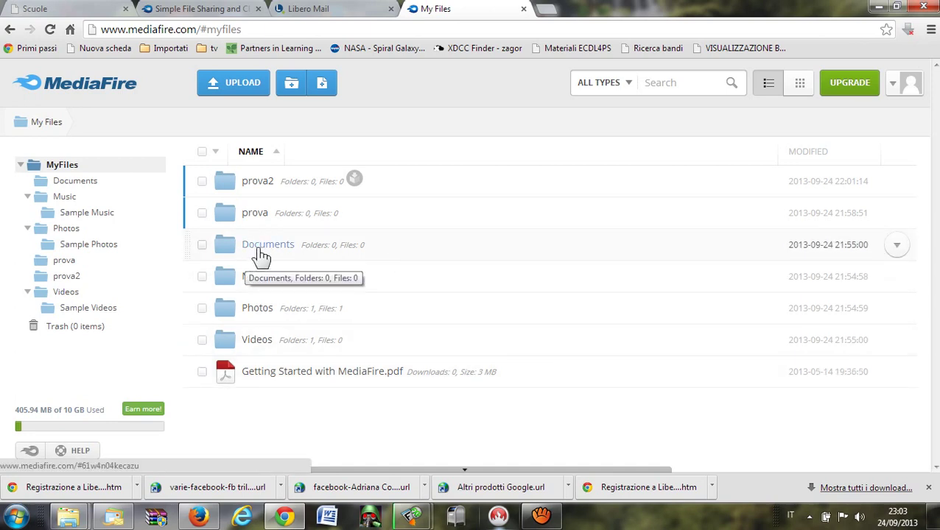
drag(260, 246, 279, 176)
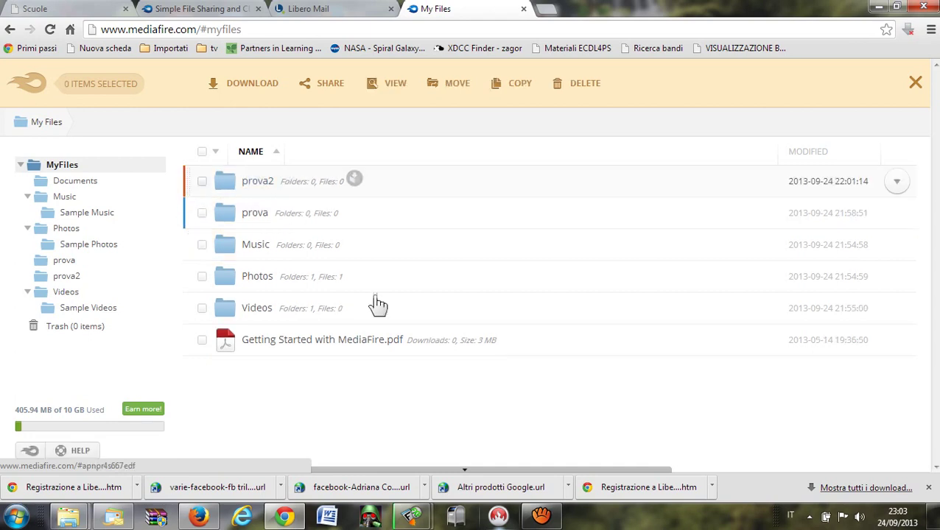
click(249, 181)
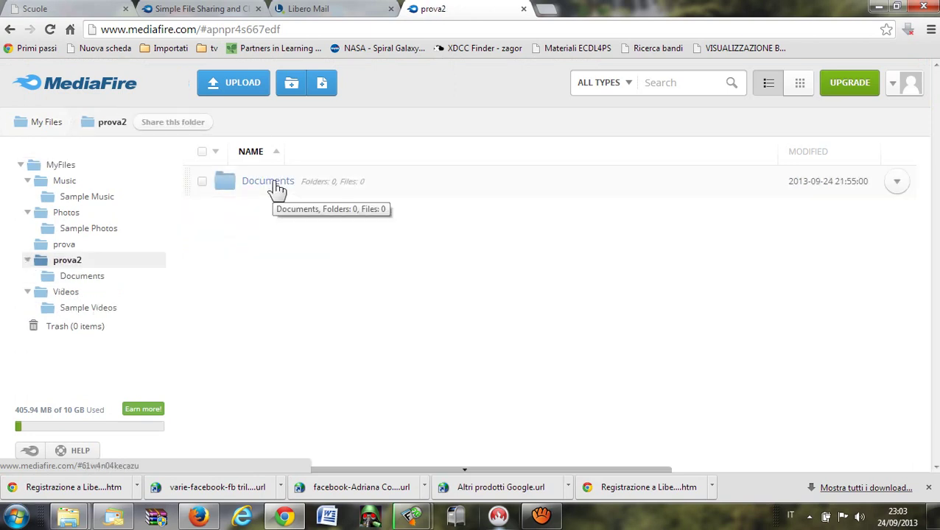
right_click(276, 189)
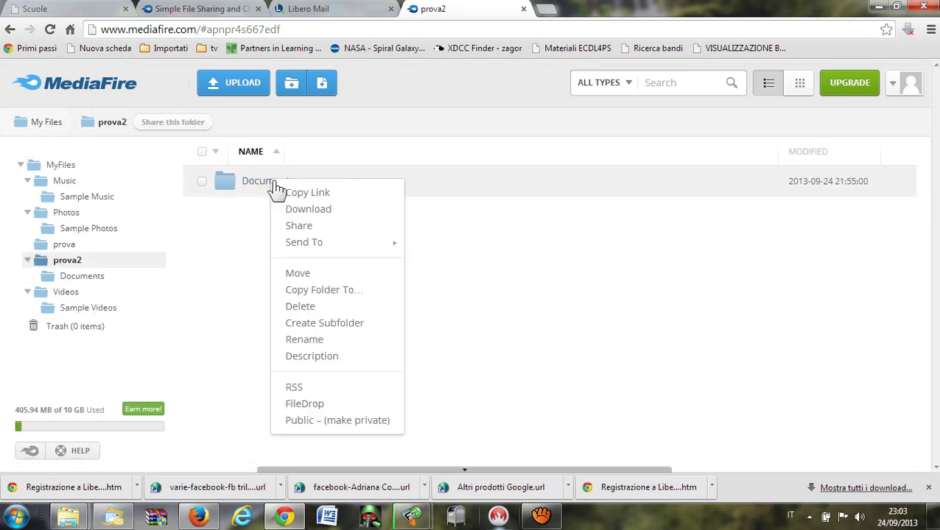
click(299, 274)
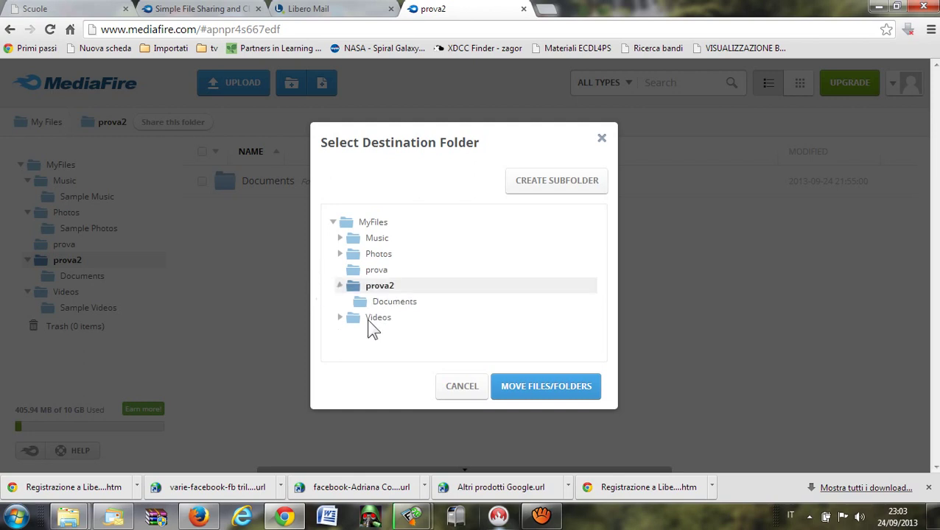
click(377, 224)
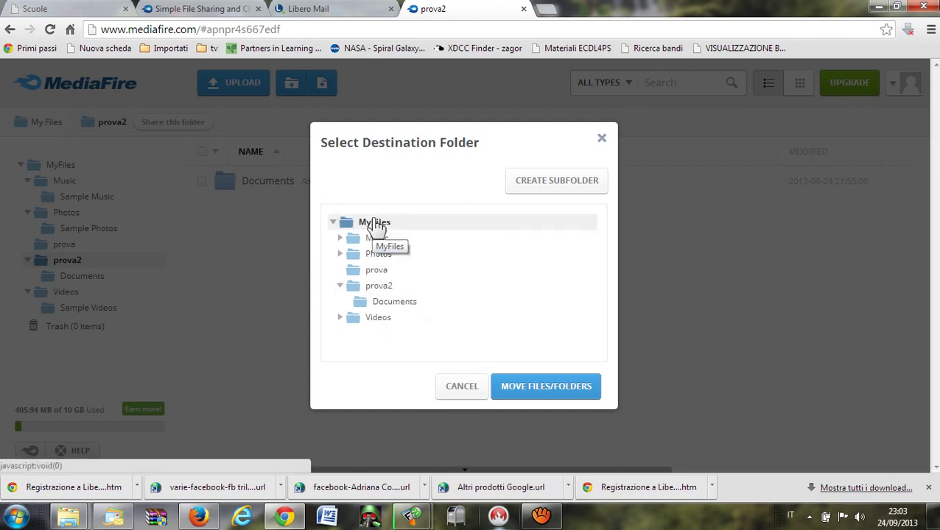
click(533, 391)
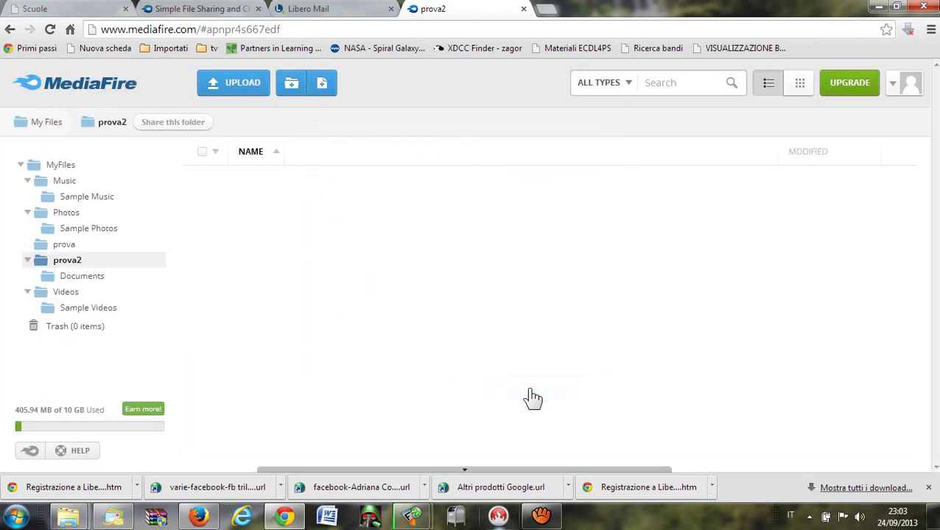
click(64, 165)
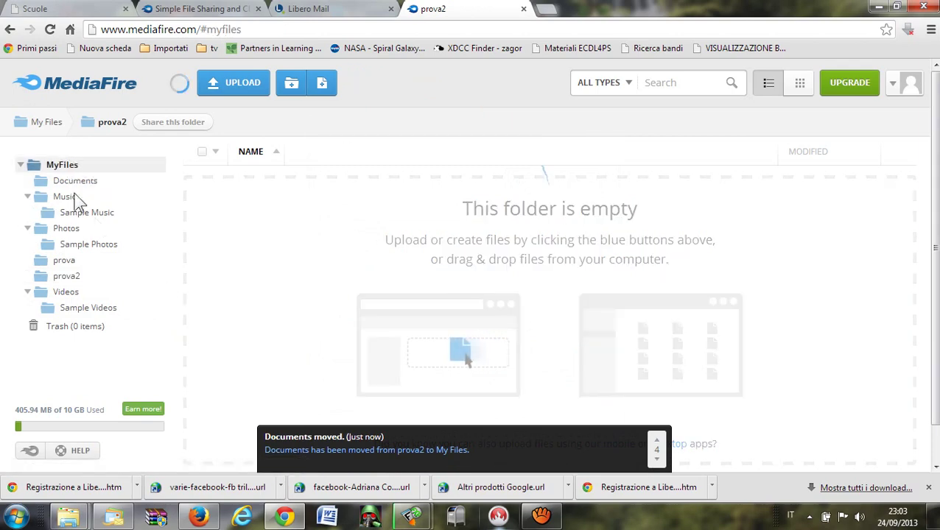
click(81, 167)
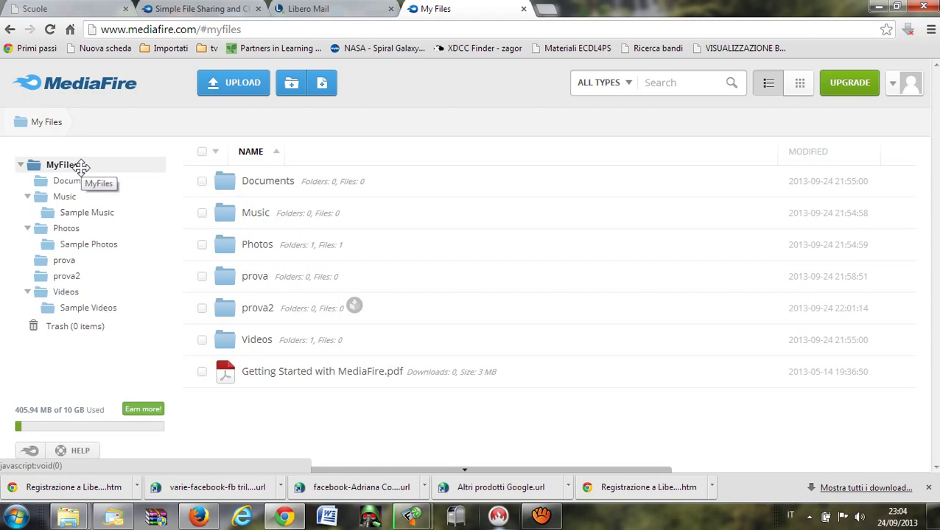
Copy the prova folder into MyFiles, creating prova(2).
right_click(268, 288)
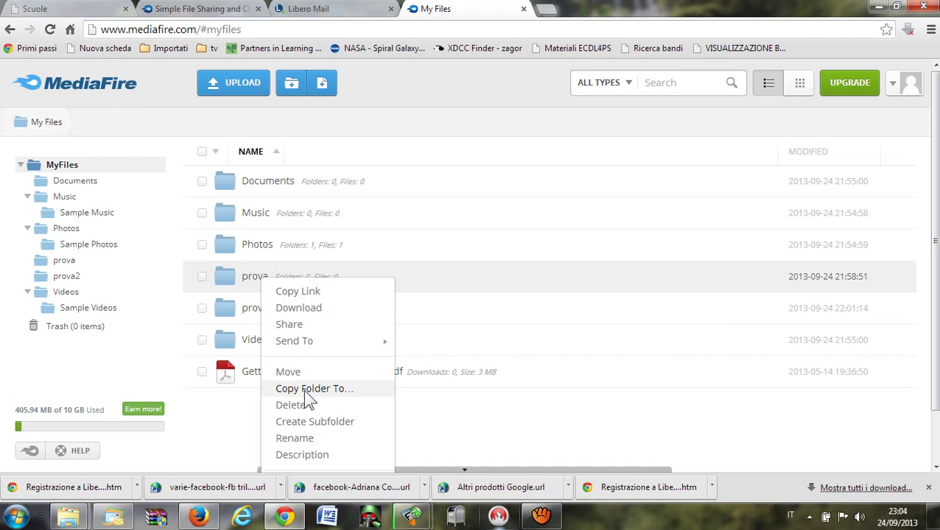
click(306, 391)
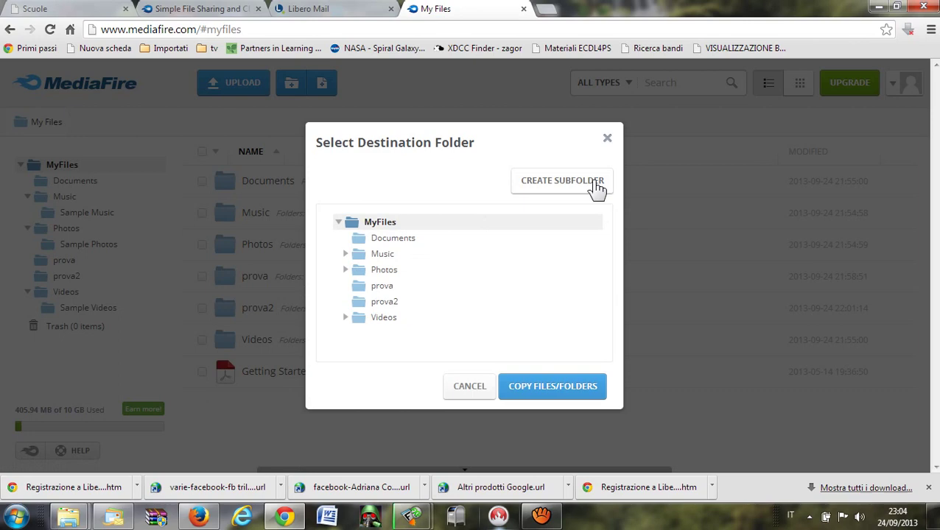
click(560, 387)
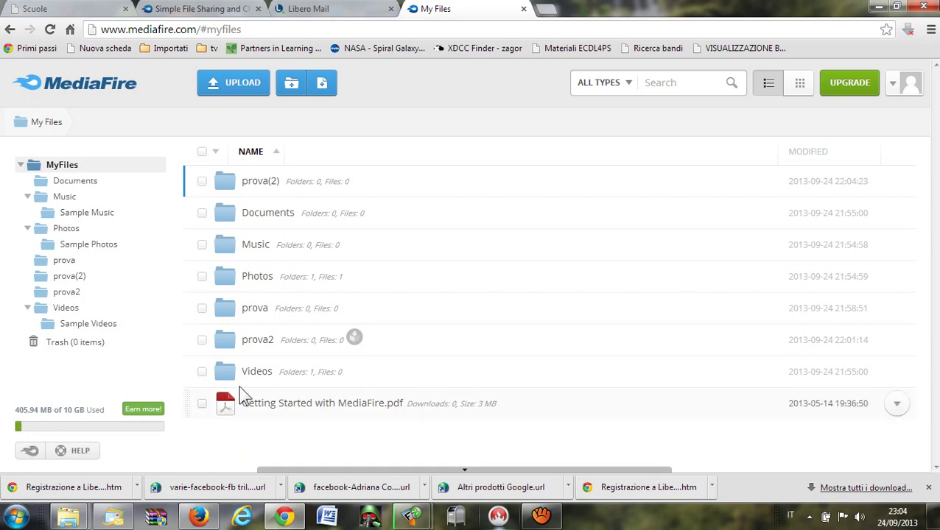
Rename the prova2 folder to prova3.
right_click(265, 351)
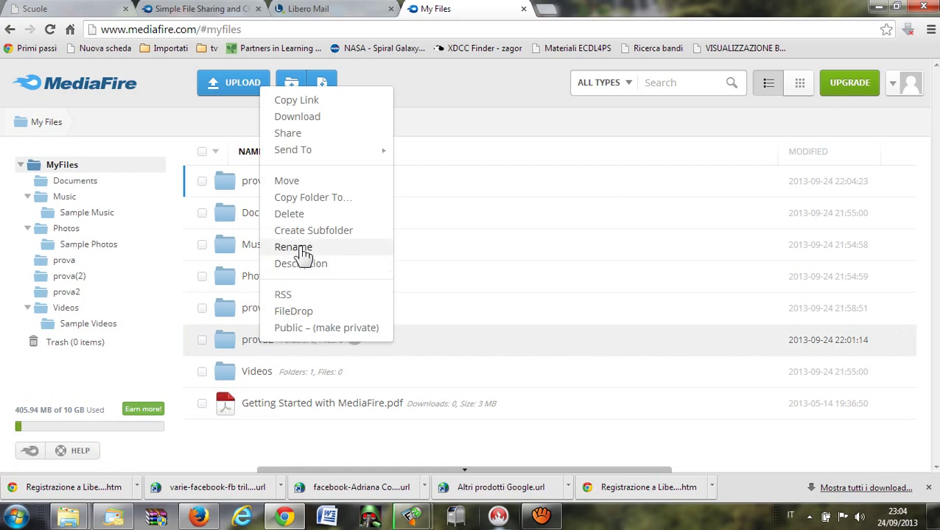
click(294, 247)
click(285, 341)
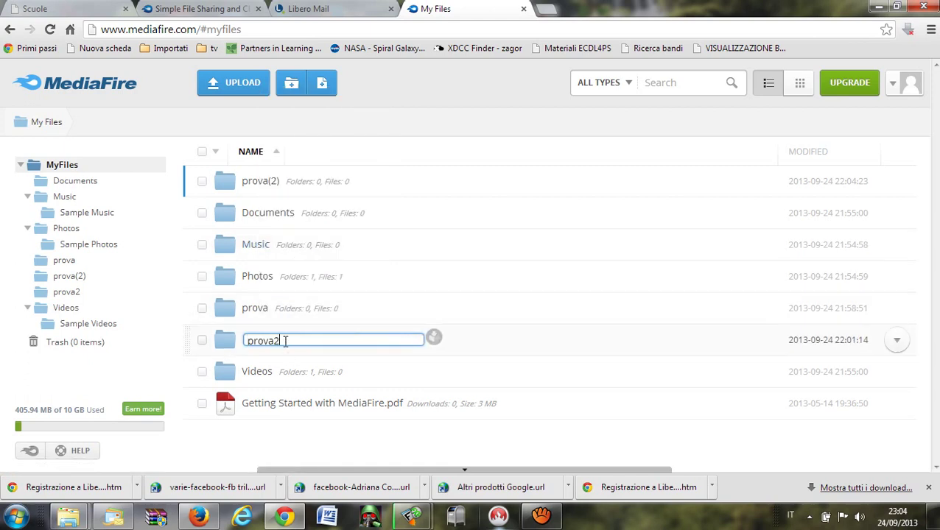
key(BackSpace)
text(2)
key(Return)
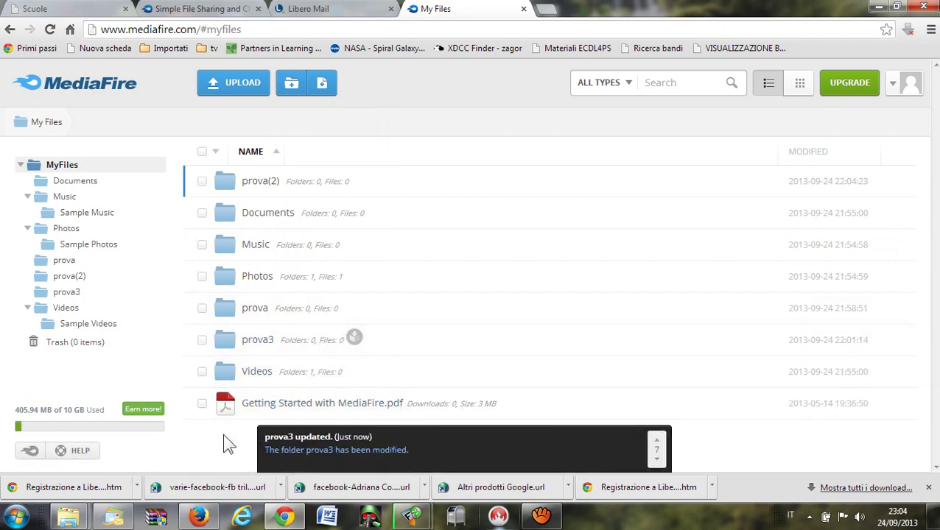
Delete prova3 to the Trash, then look inside prova and return to My Files.
right_click(252, 346)
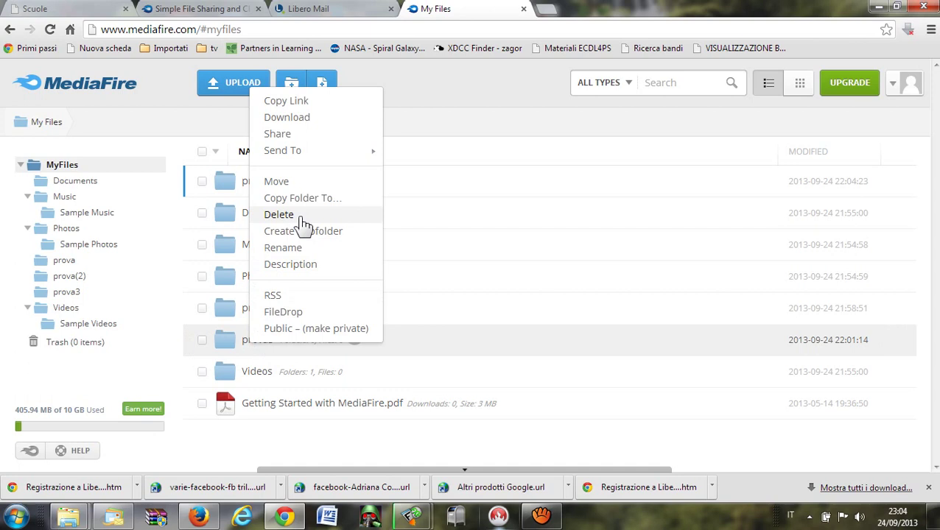
click(279, 214)
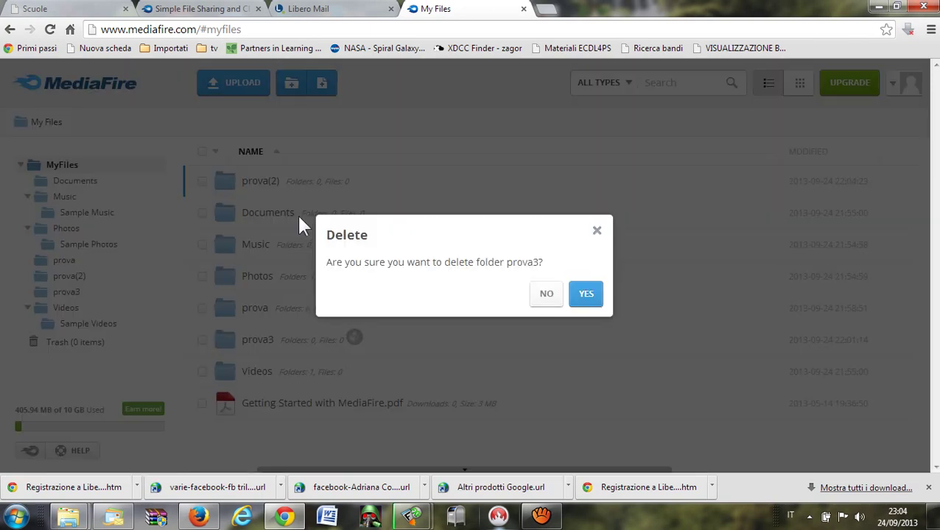
click(587, 295)
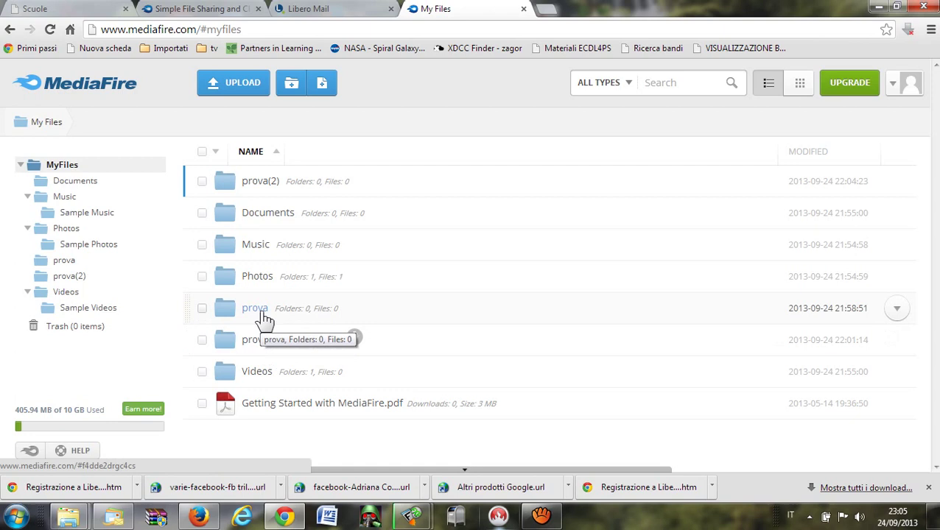
click(264, 315)
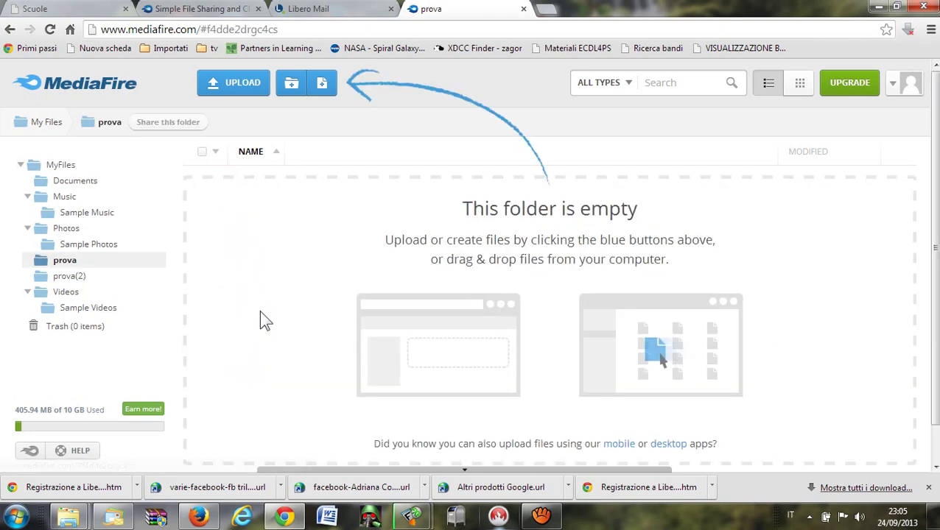
click(55, 165)
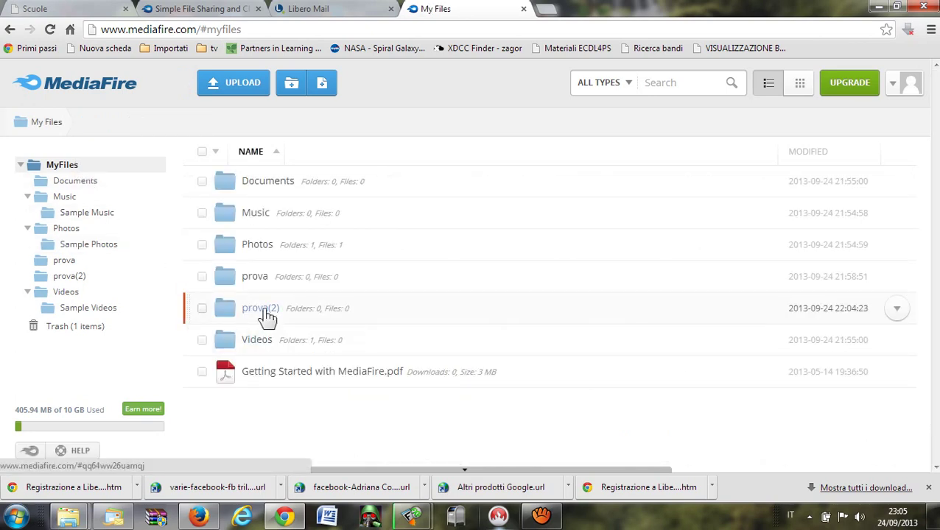
Create a subfolder named rrtte inside prova(2), expand prova(2) to show it, then open Documents.
right_click(267, 315)
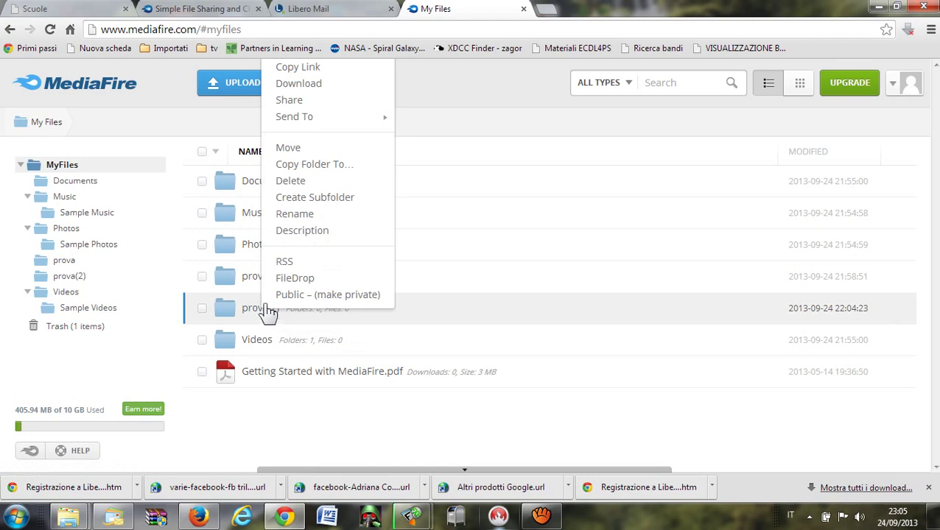
click(328, 206)
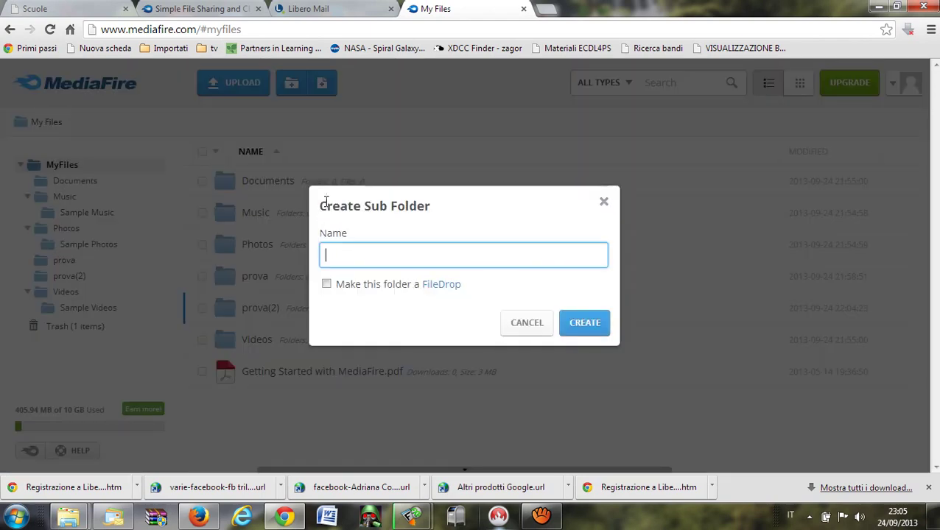
text(rrtte)
click(601, 324)
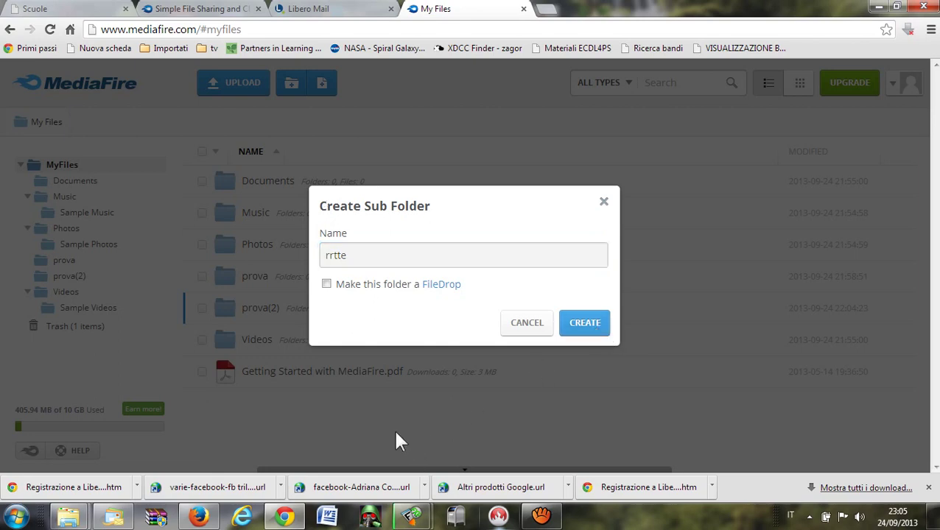
click(581, 324)
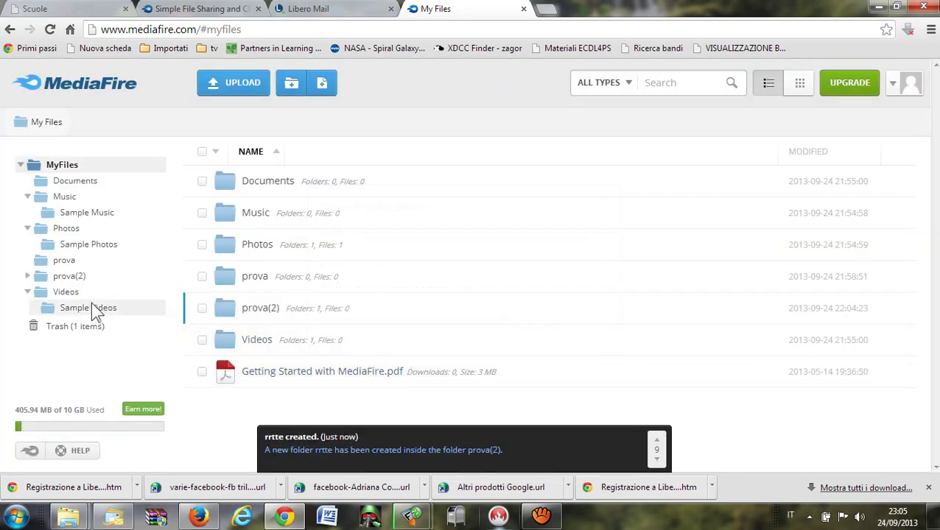
click(27, 276)
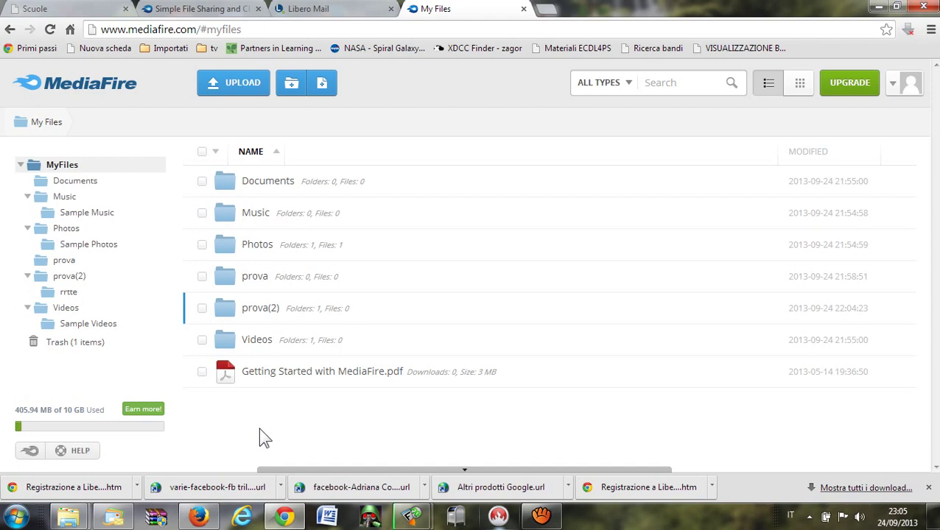
click(273, 188)
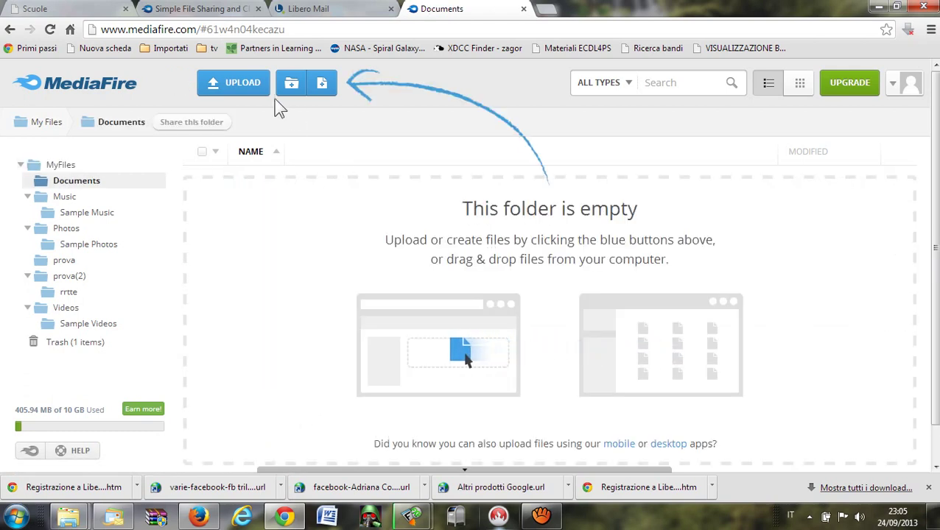
Choose to upload files from the computer into the Documents folder.
click(251, 85)
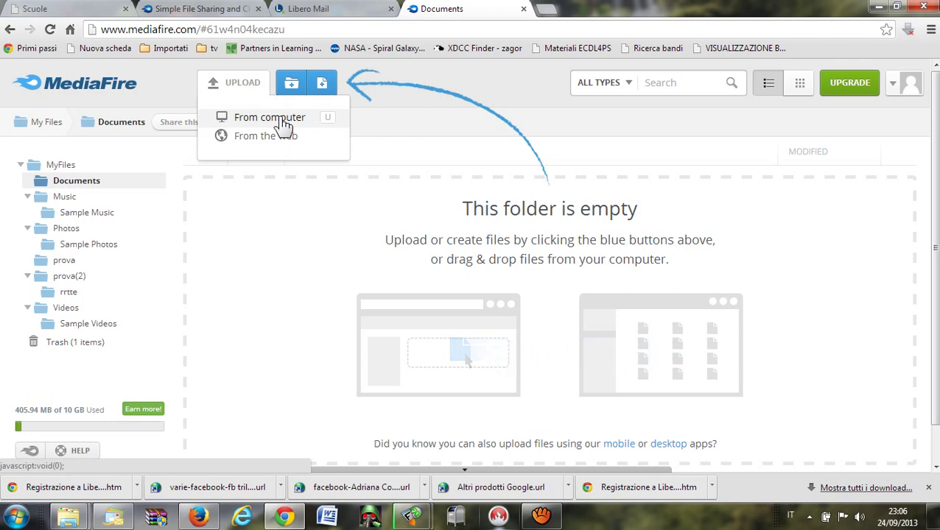
click(284, 124)
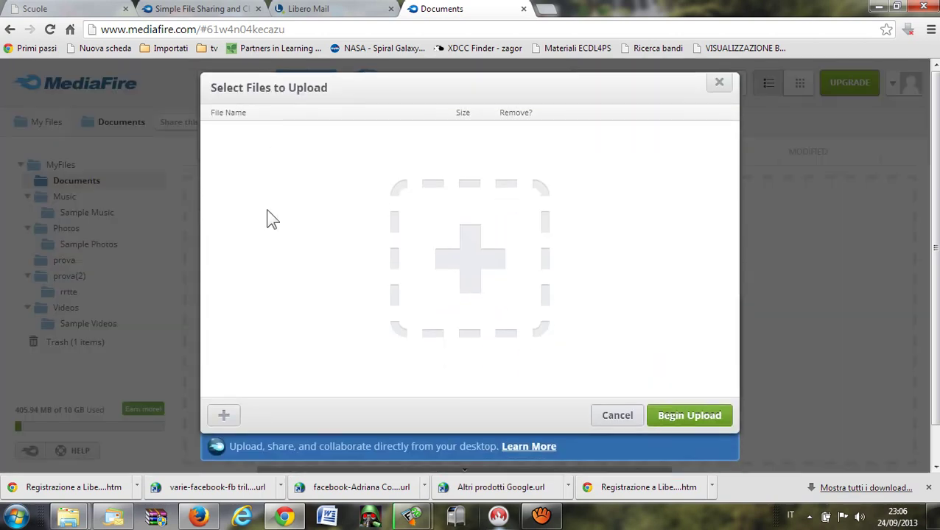
Add '300 Year old Oak Trees, Oak Alley Plantation, Louisiana.jpg' from Immagini to the upload list.
click(471, 259)
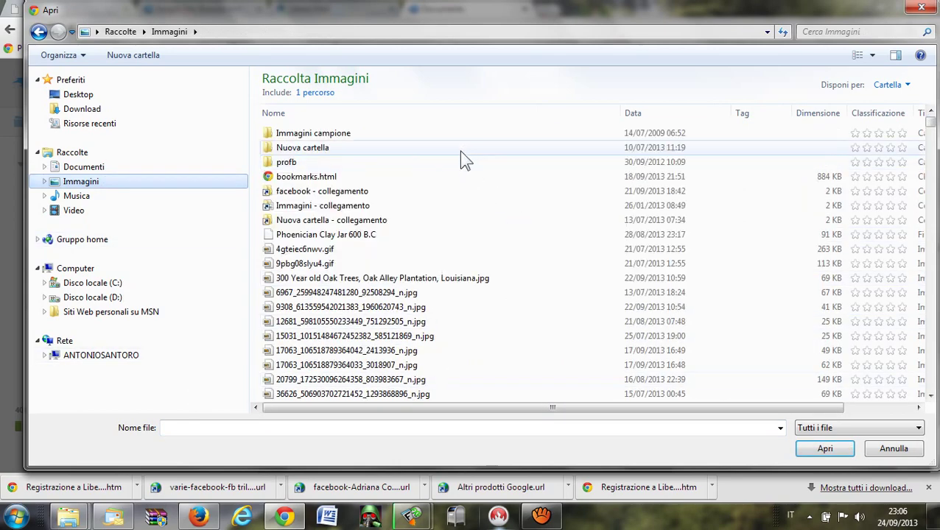
click(355, 282)
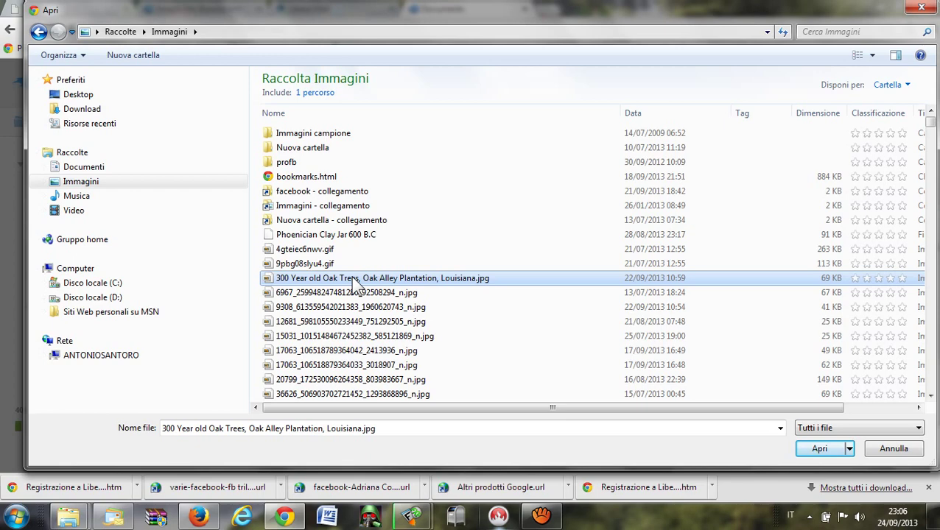
click(825, 450)
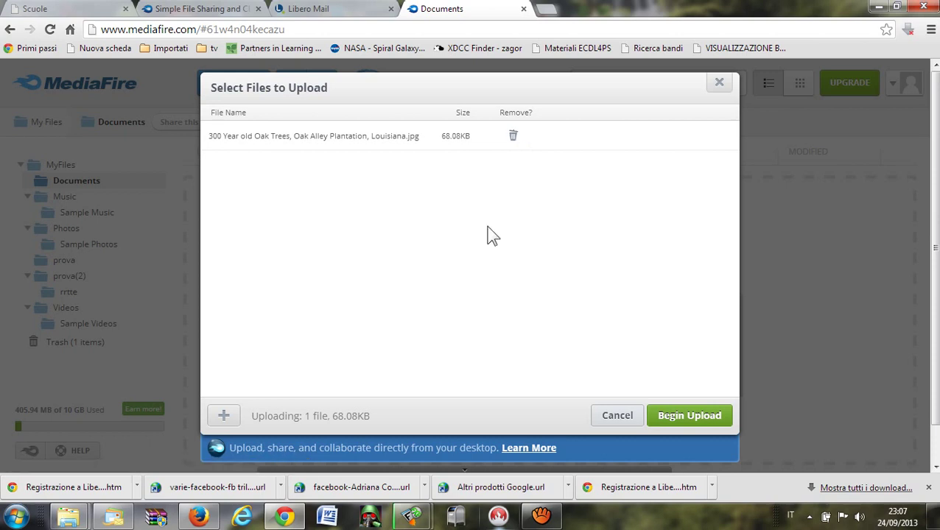
click(233, 412)
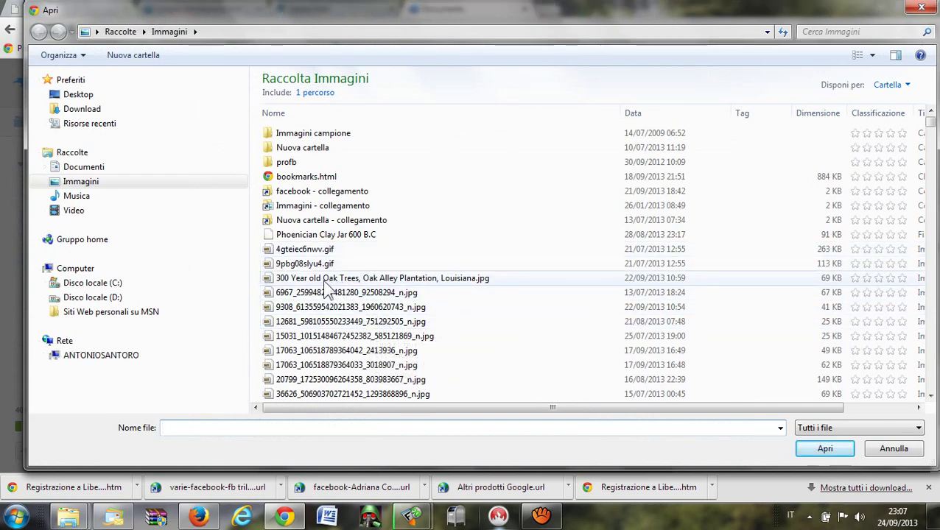
click(326, 235)
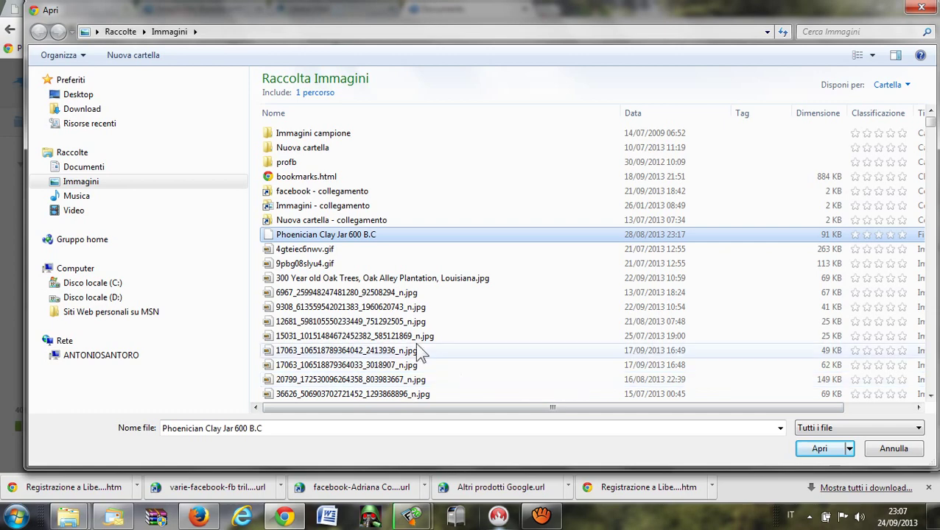
click(408, 294)
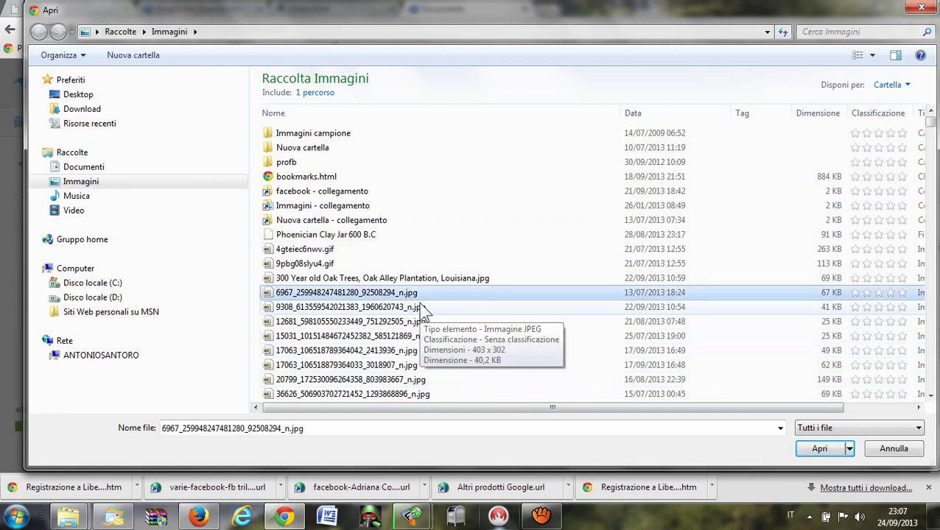
click(819, 450)
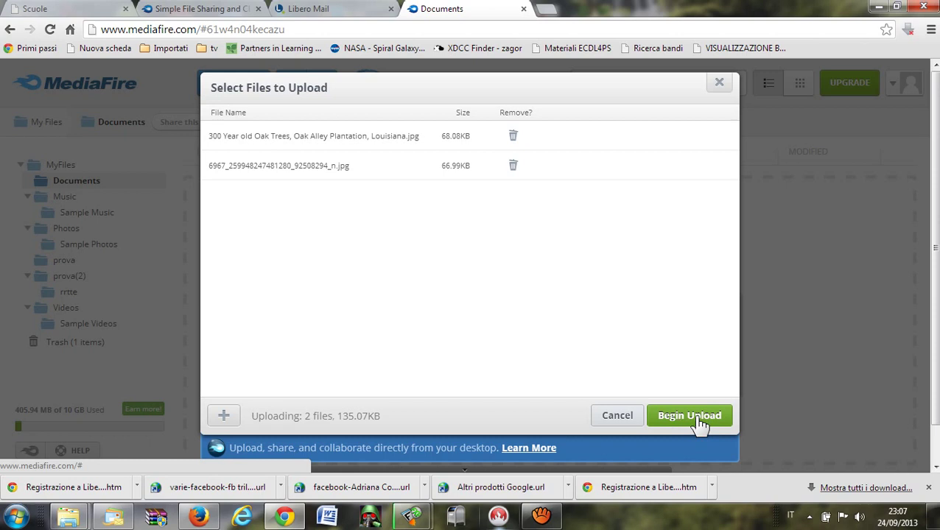
Upload both images to Documents and return to the file list once complete.
click(688, 416)
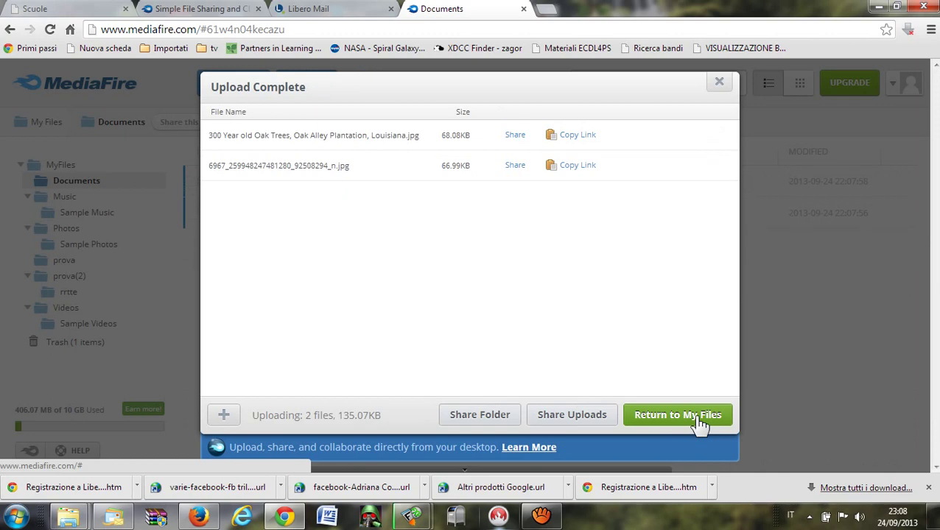
click(698, 416)
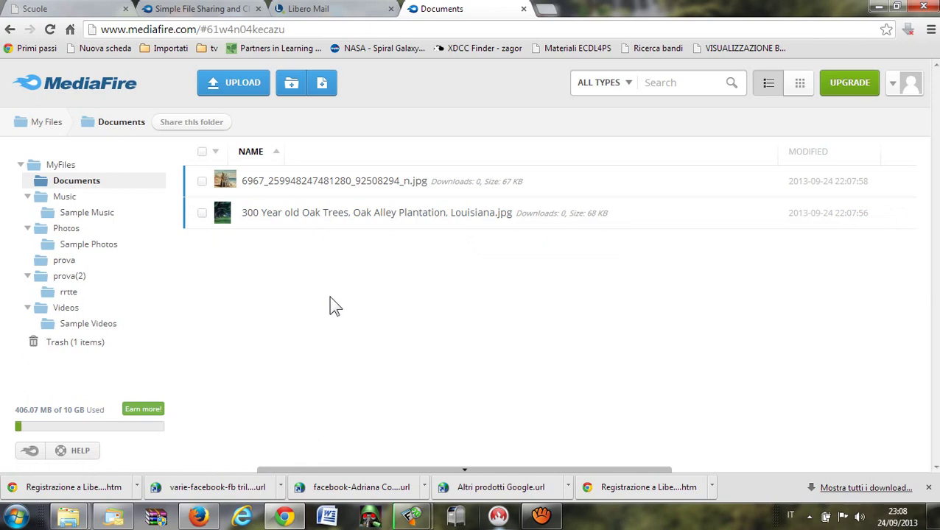
Open the Oak Trees image, close its viewer tab, and reopen it from Documents.
click(352, 212)
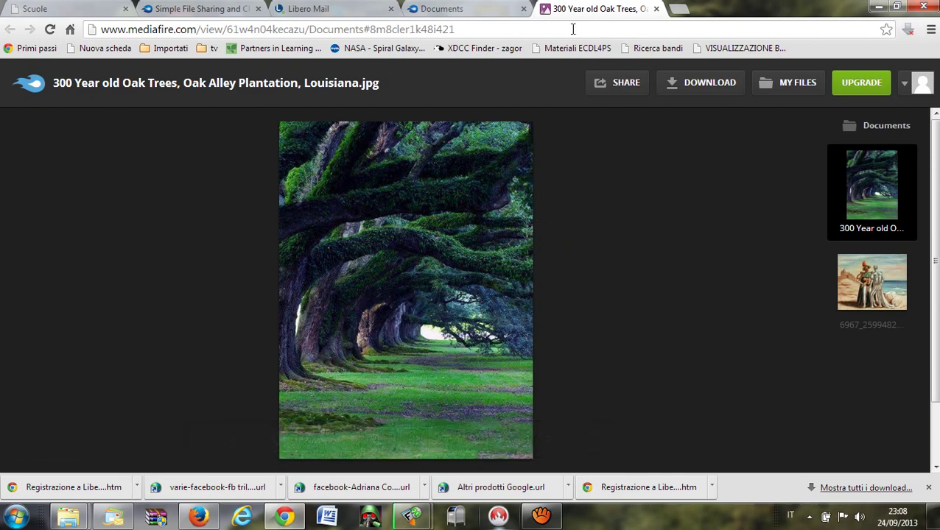
mouse_move(500, 166)
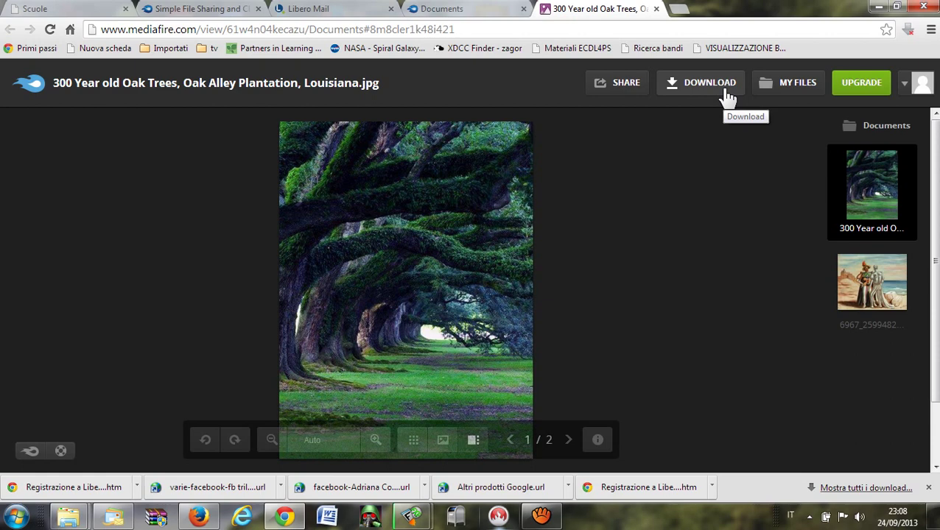
click(657, 9)
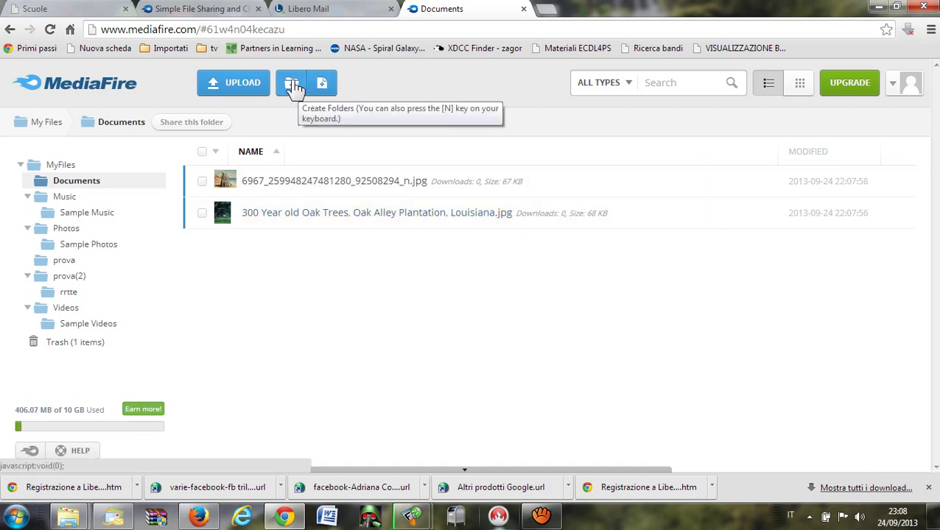
click(291, 218)
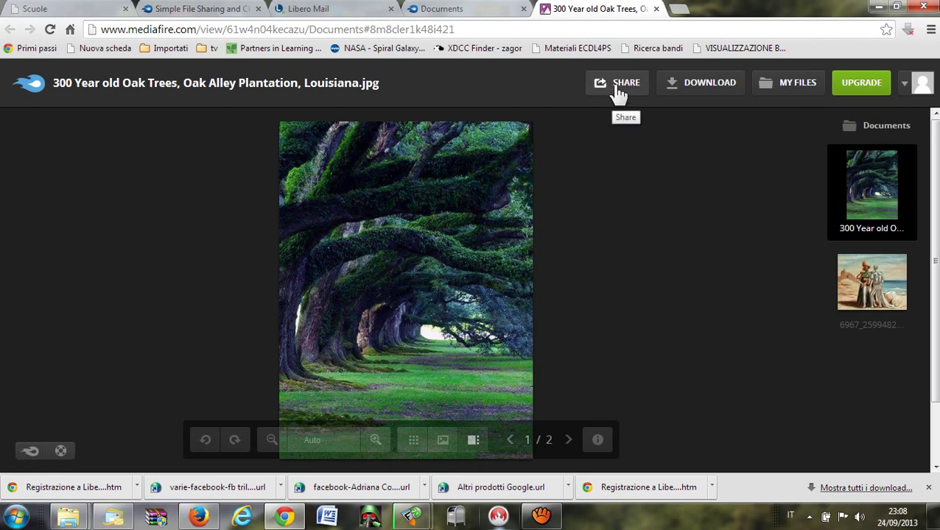
Show the Oak Trees image's share links and copy its Download link.
click(619, 94)
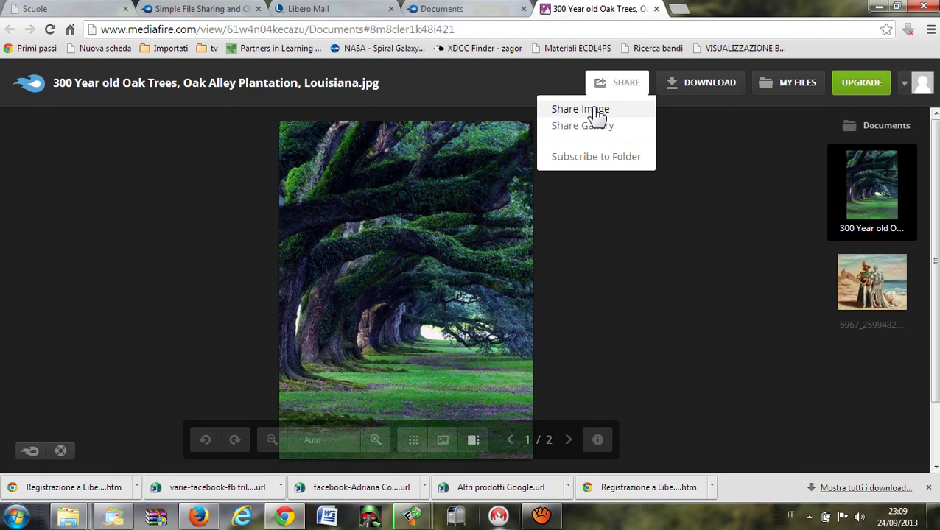
click(595, 110)
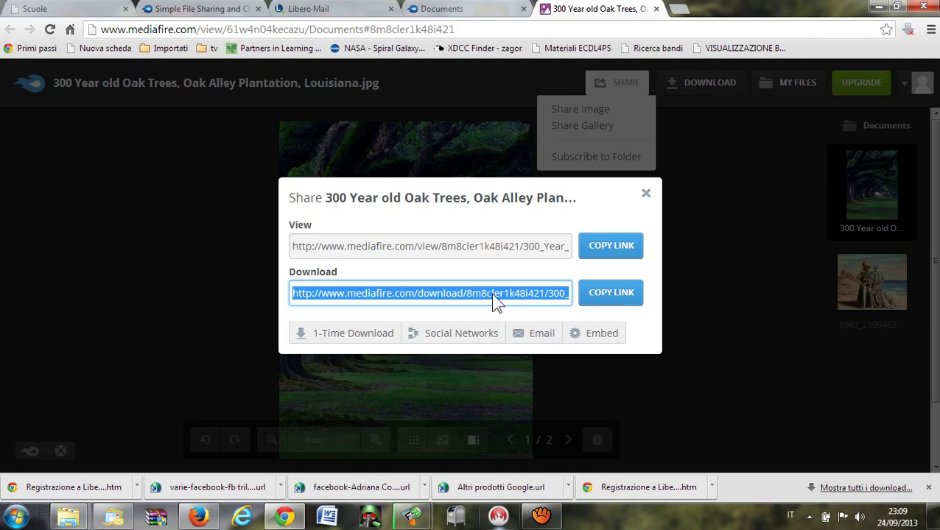
click(607, 299)
right_click(493, 298)
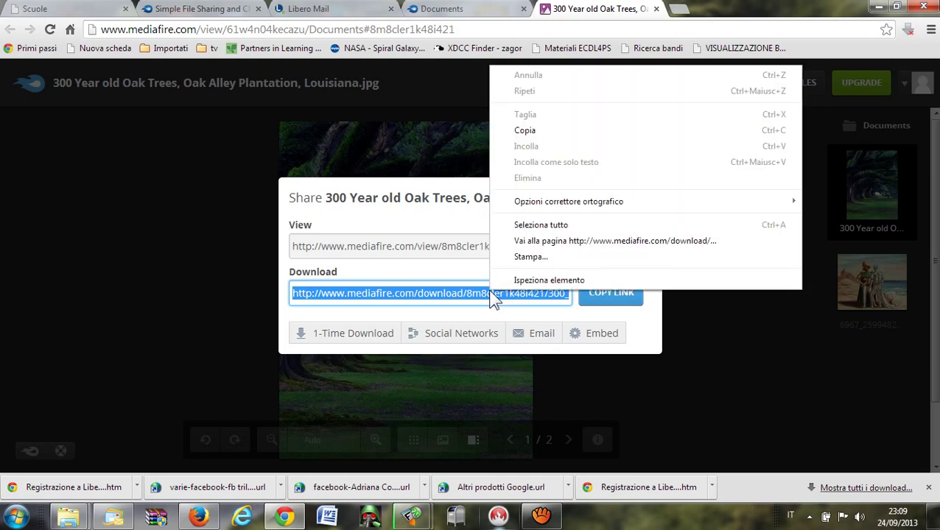
click(553, 132)
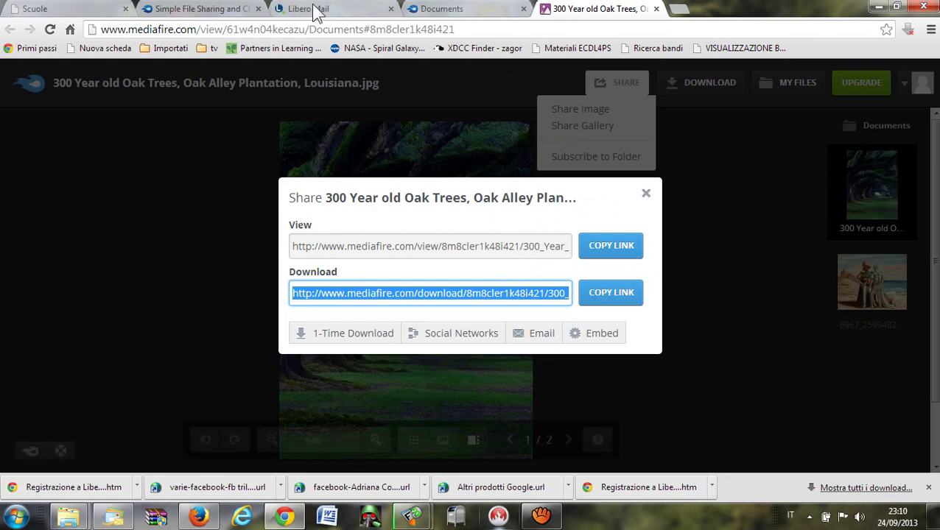
Start a new Libero Mail message addressed to the account's own contact from the address book.
click(314, 9)
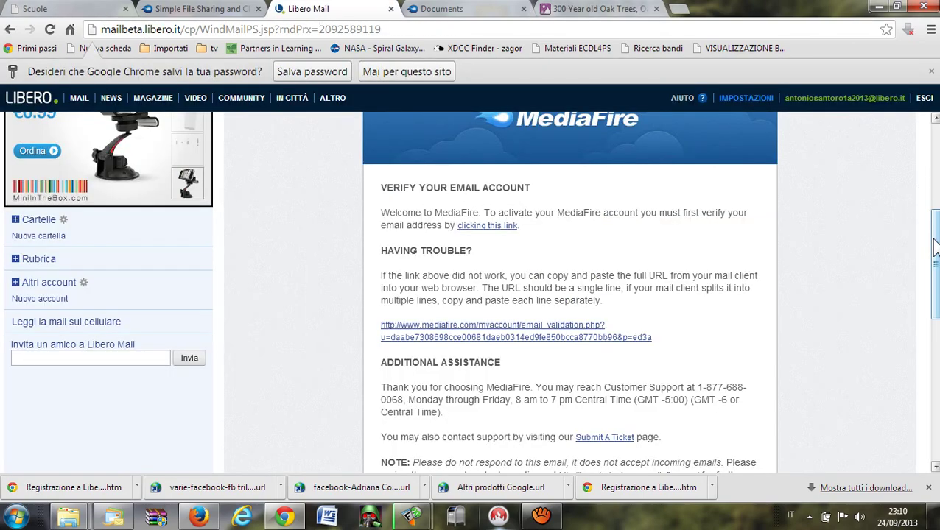
drag(932, 228, 932, 133)
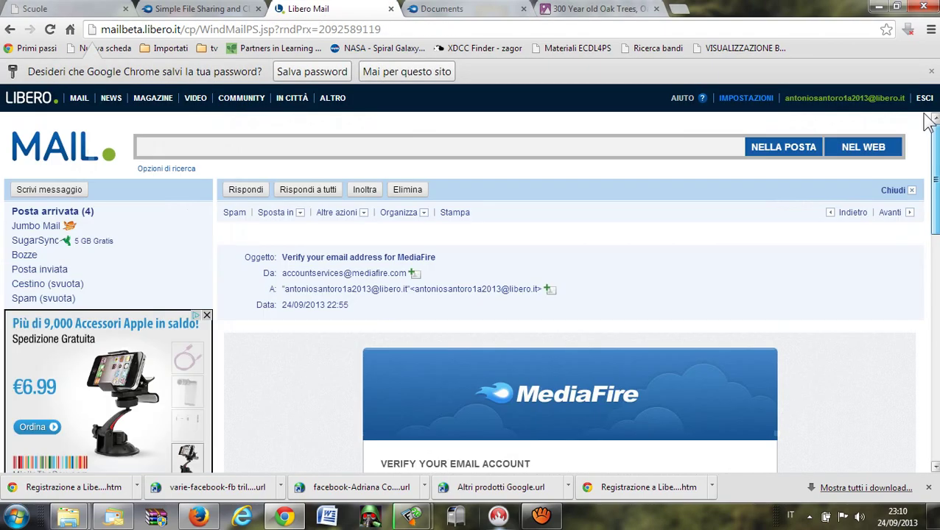
click(62, 193)
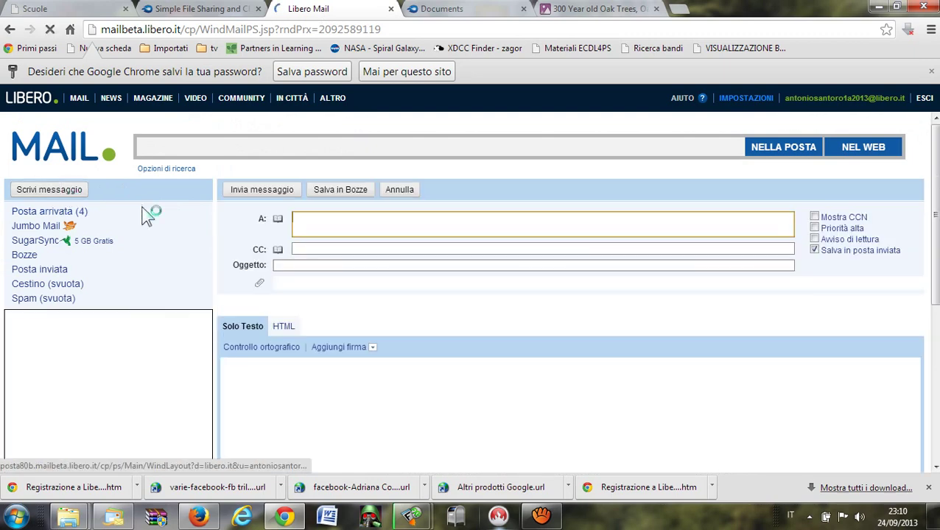
click(279, 221)
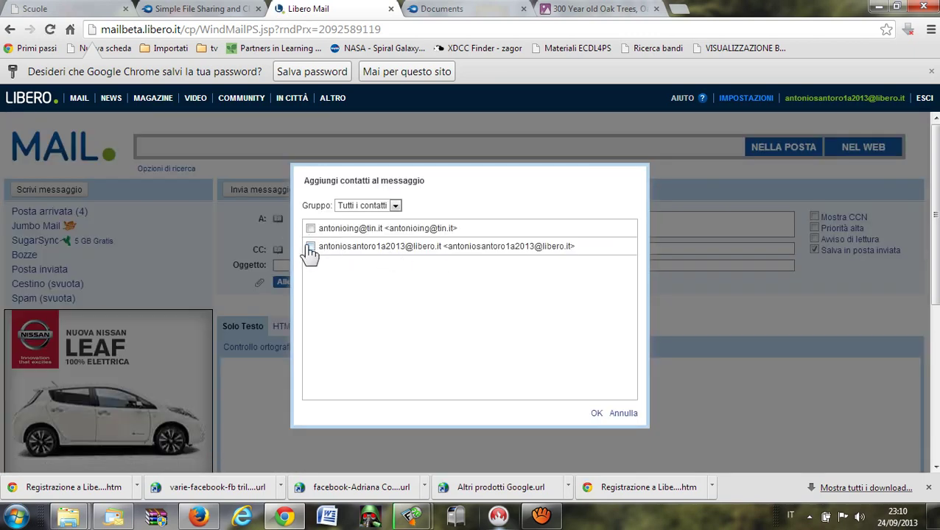
click(312, 249)
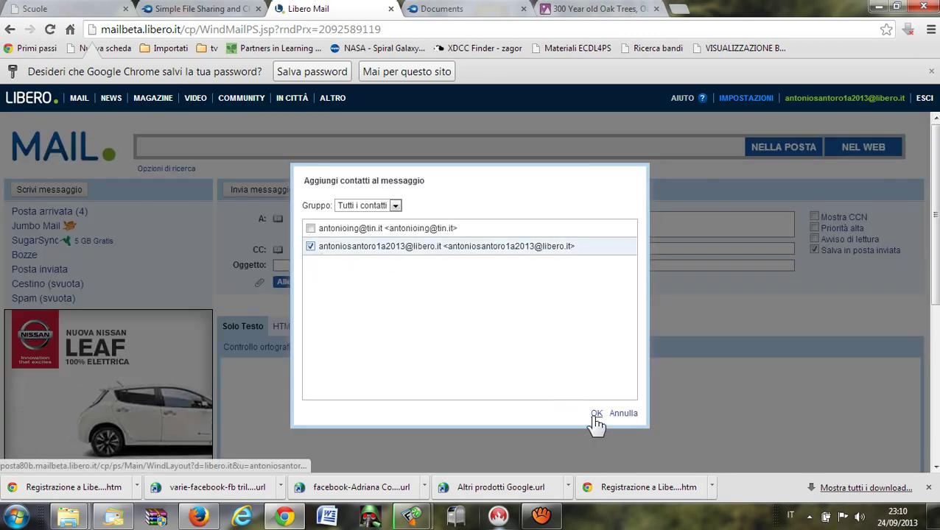
click(596, 414)
Enter the subject 'prova invio link mediafire' and paste the Oak Trees download link into the body.
click(322, 264)
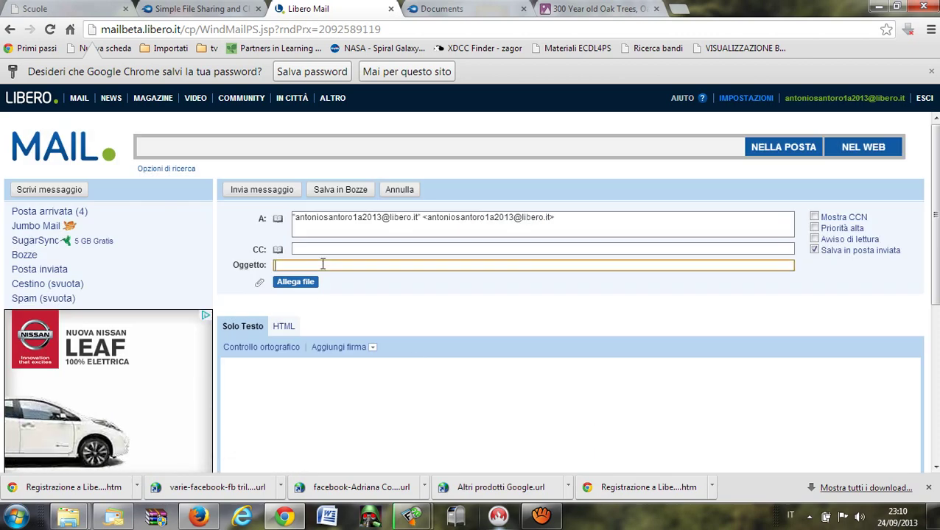
text(prova)
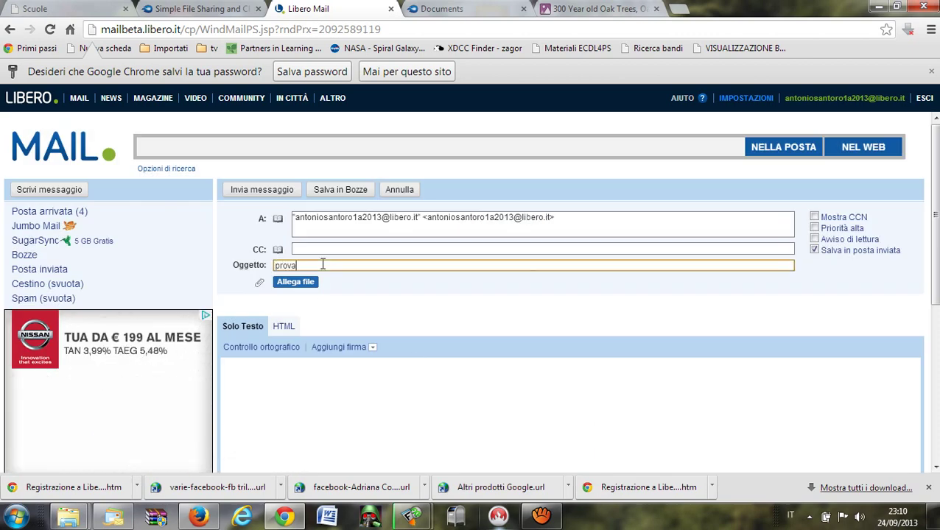
text( invio li)
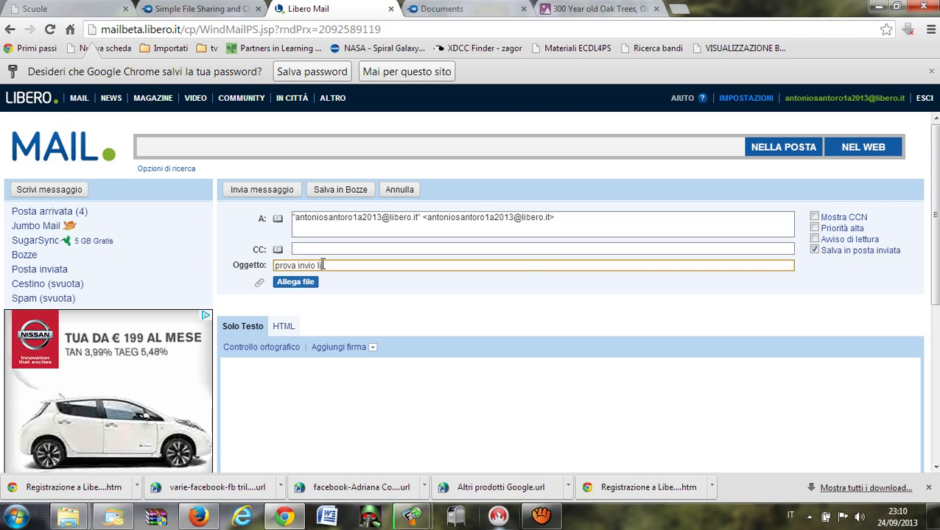
text(nk mediafire)
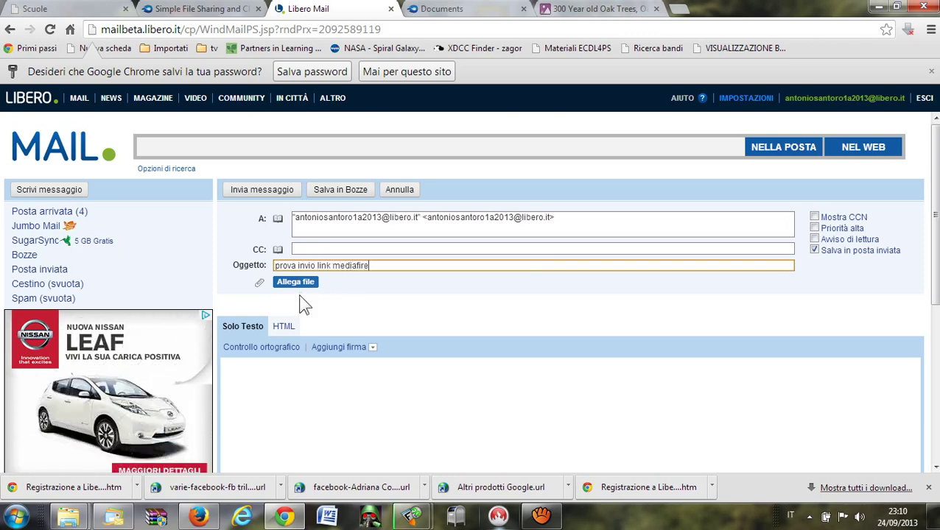
click(298, 393)
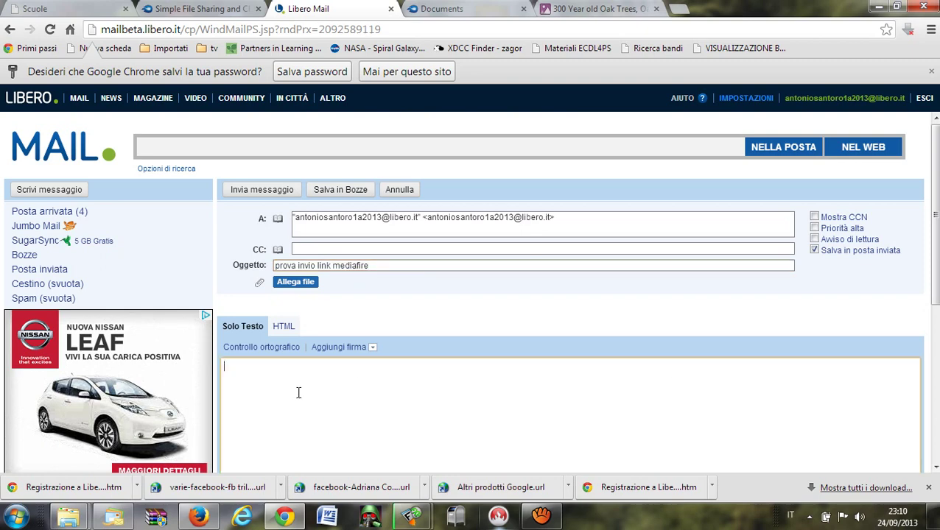
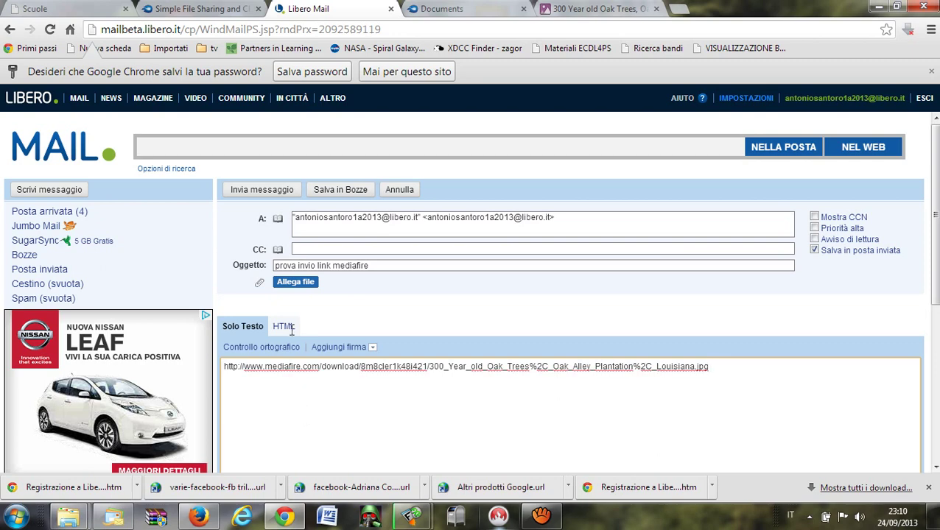
Send the message, refresh the inbox, and open the received 'prova invio link mediafire' email.
click(262, 190)
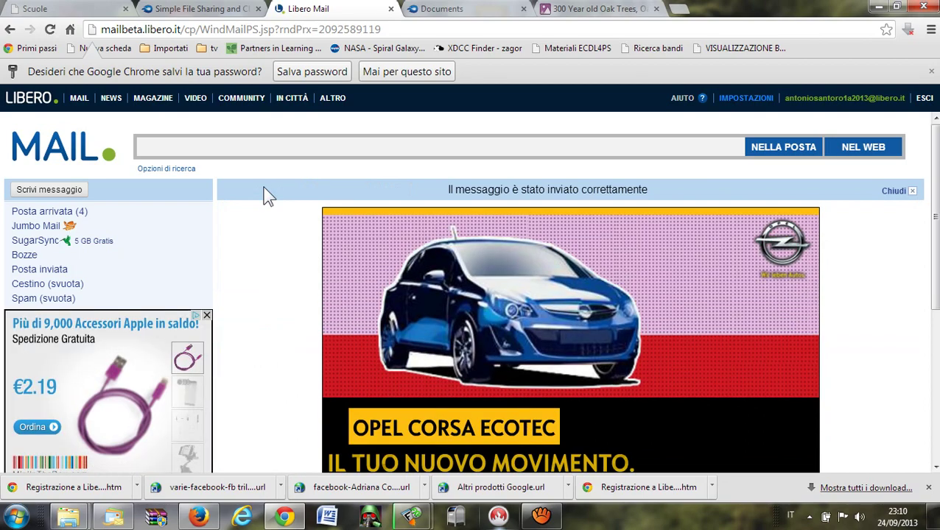
click(76, 220)
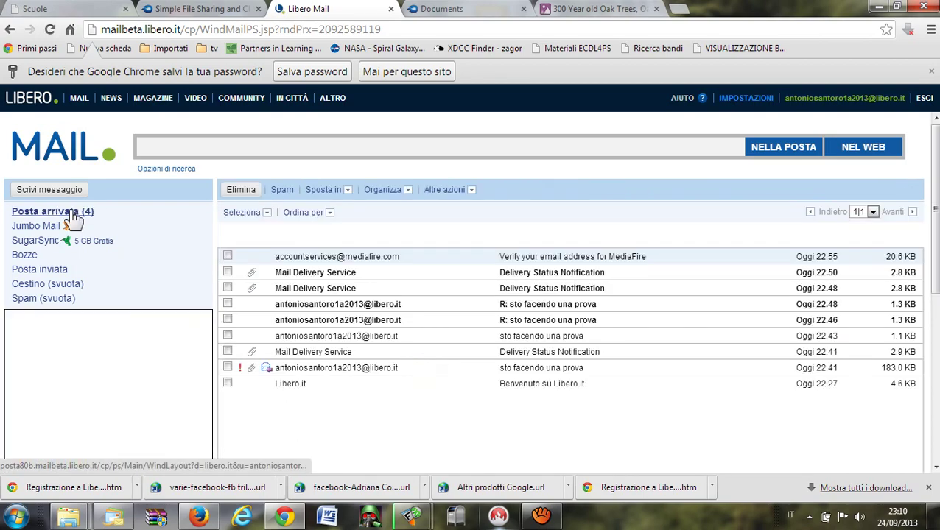
click(75, 219)
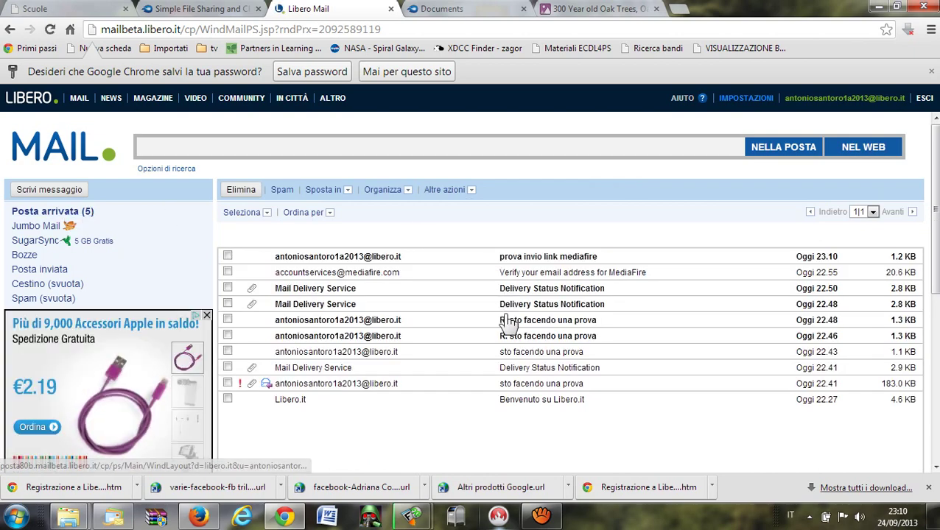
click(356, 259)
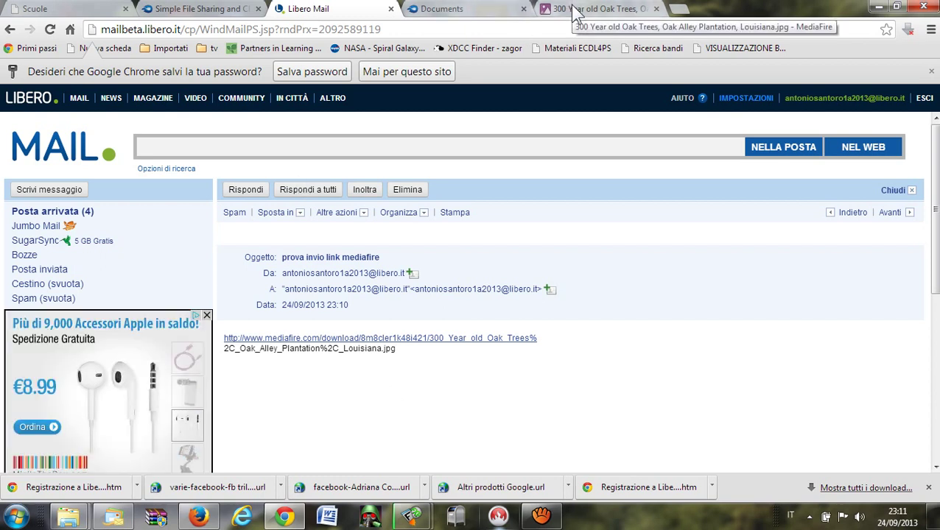
Back in MediaFire, browse into prova, return to the My Files root, and dismiss the file action prompt.
click(453, 10)
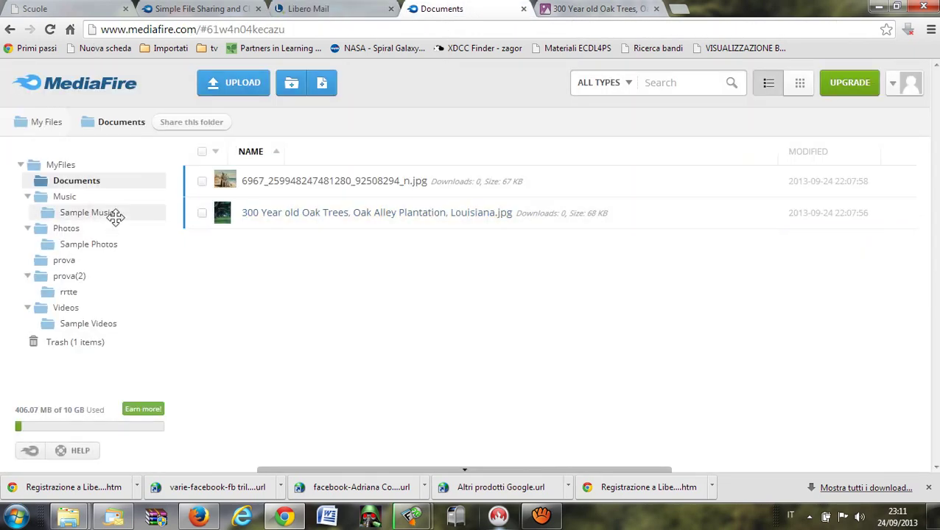
click(55, 164)
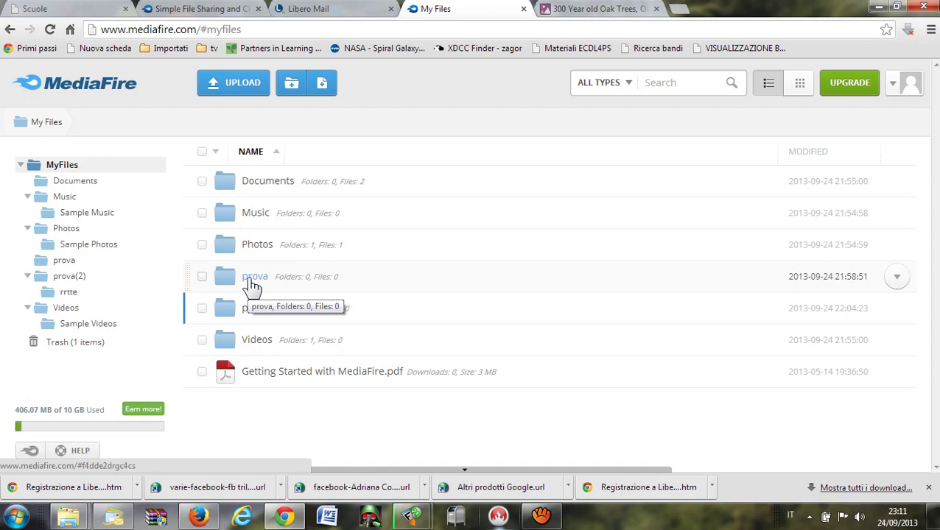
click(250, 280)
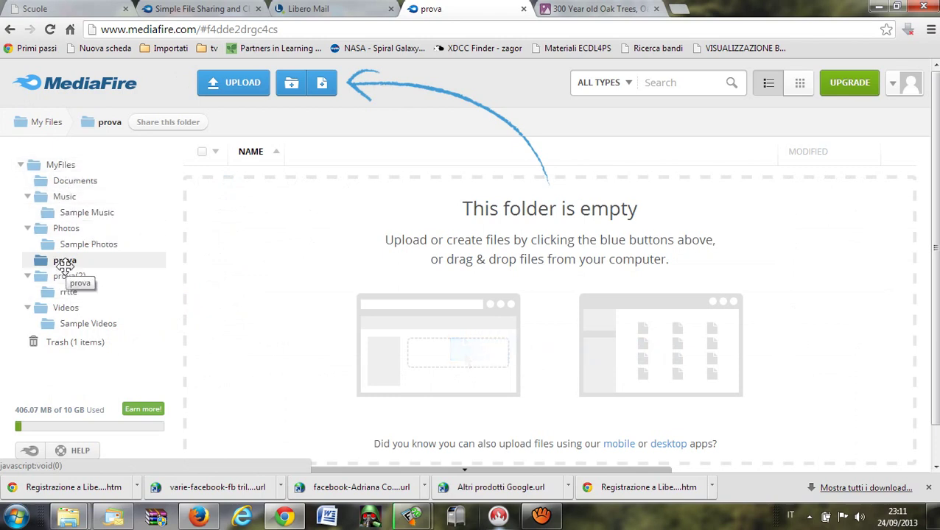
click(57, 165)
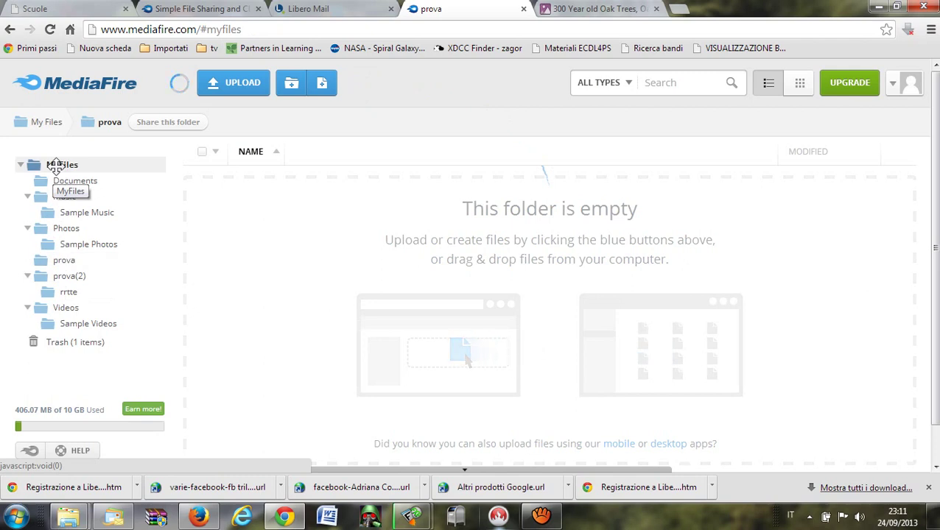
click(300, 372)
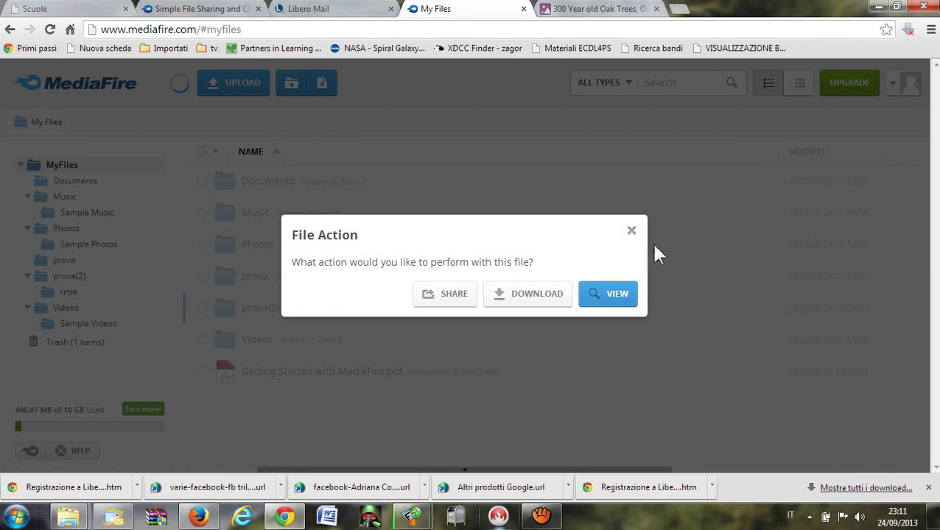
click(631, 233)
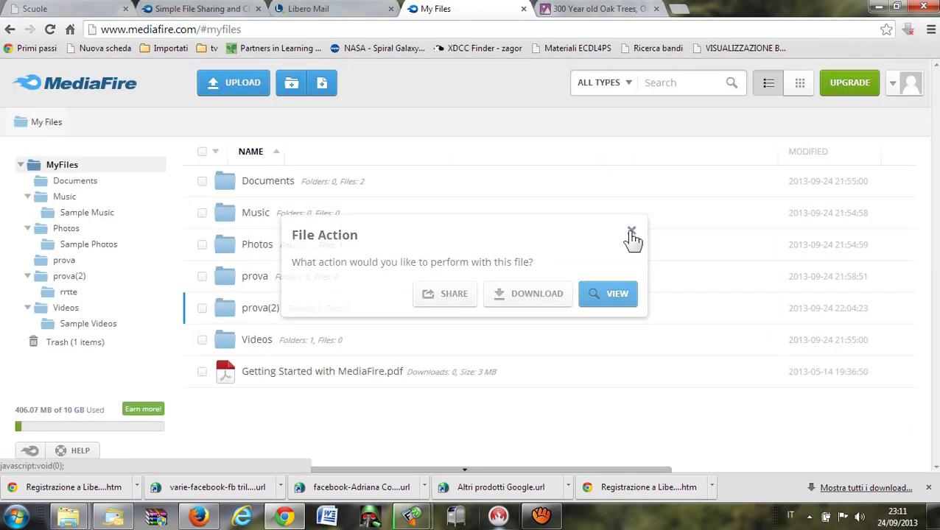
Copy the prova(2) folder's MediaFire share link to the clipboard and return to Libero Mail.
right_click(262, 321)
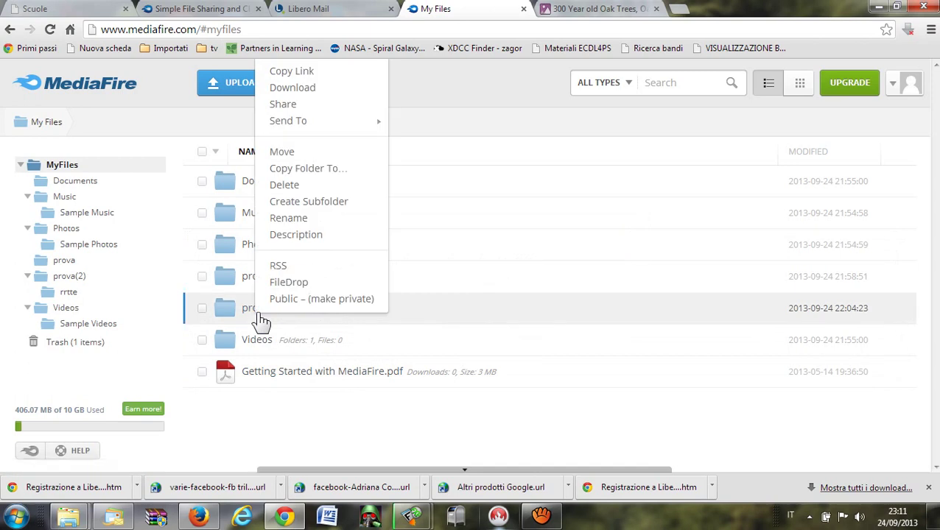
click(309, 110)
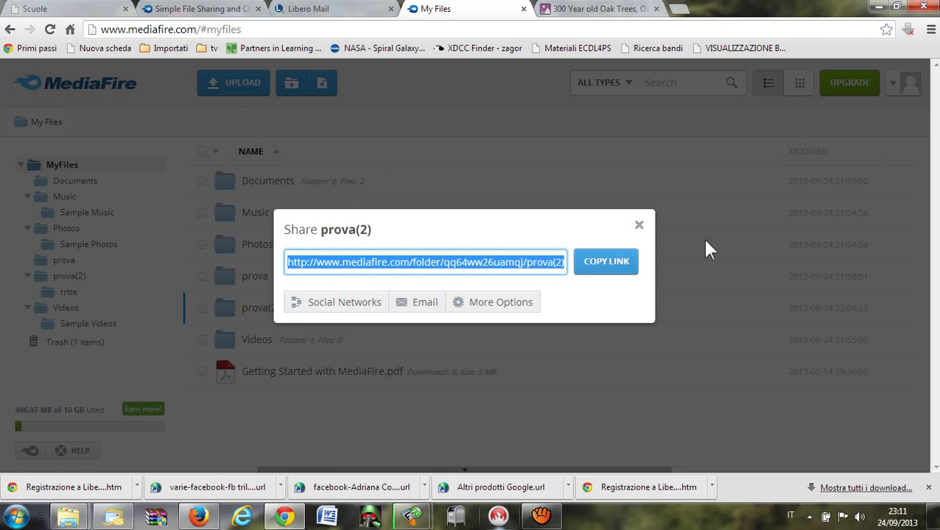
click(625, 269)
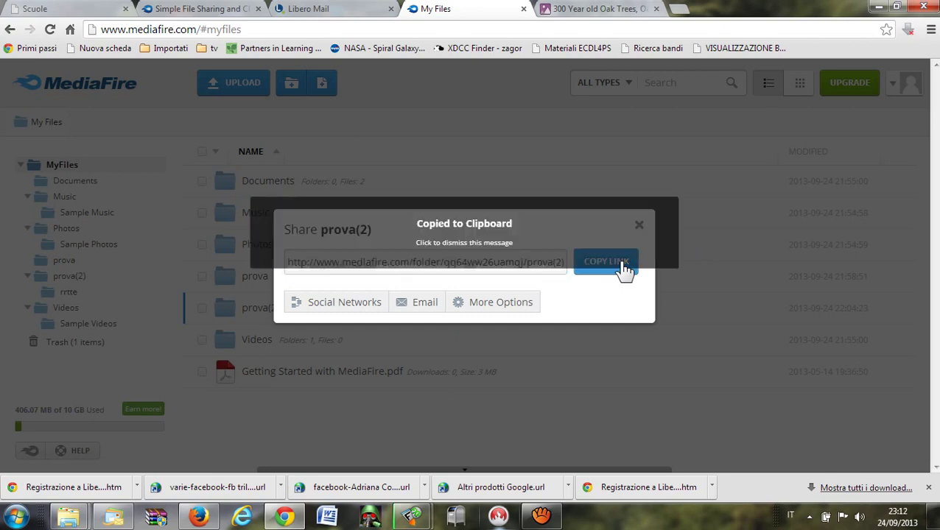
click(464, 271)
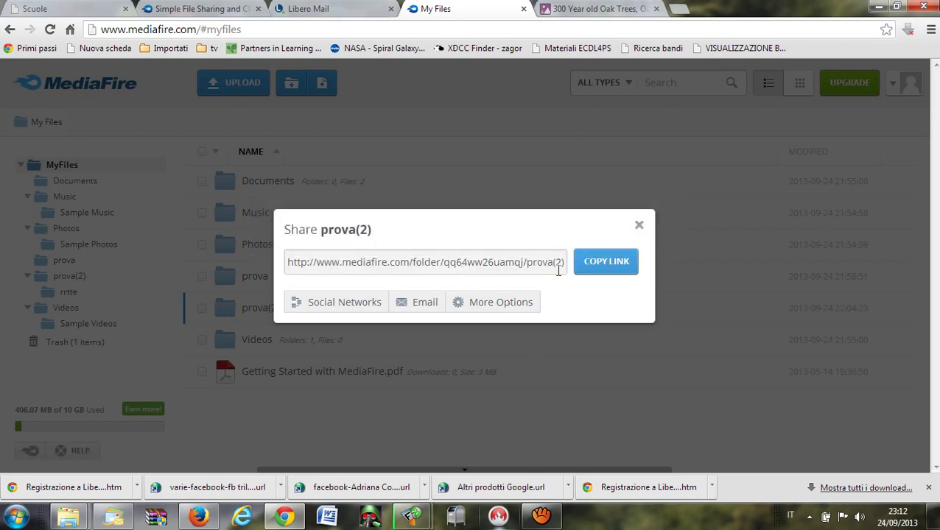
drag(567, 266, 284, 264)
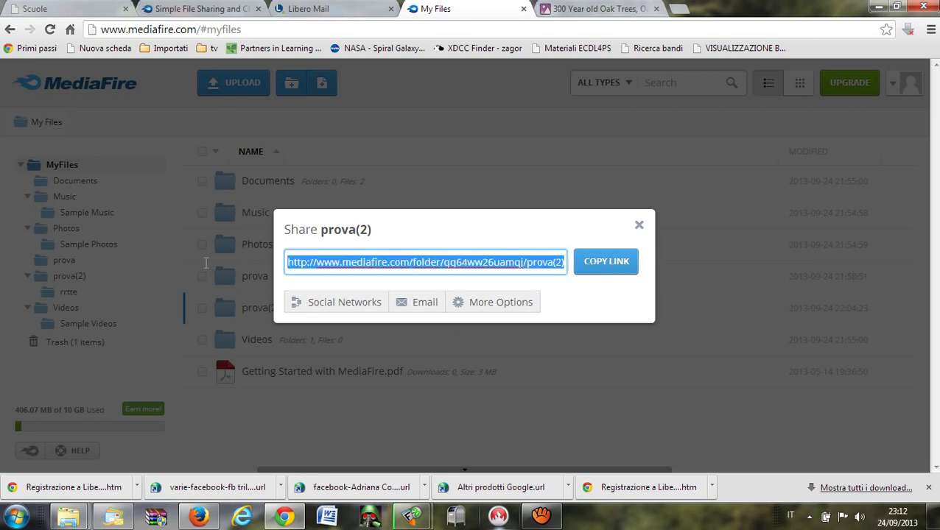
right_click(370, 259)
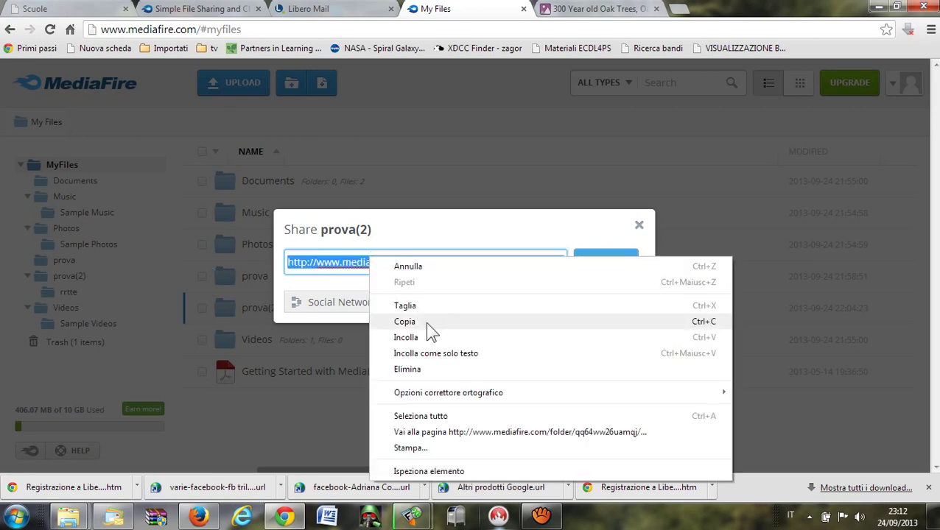
click(425, 322)
click(307, 14)
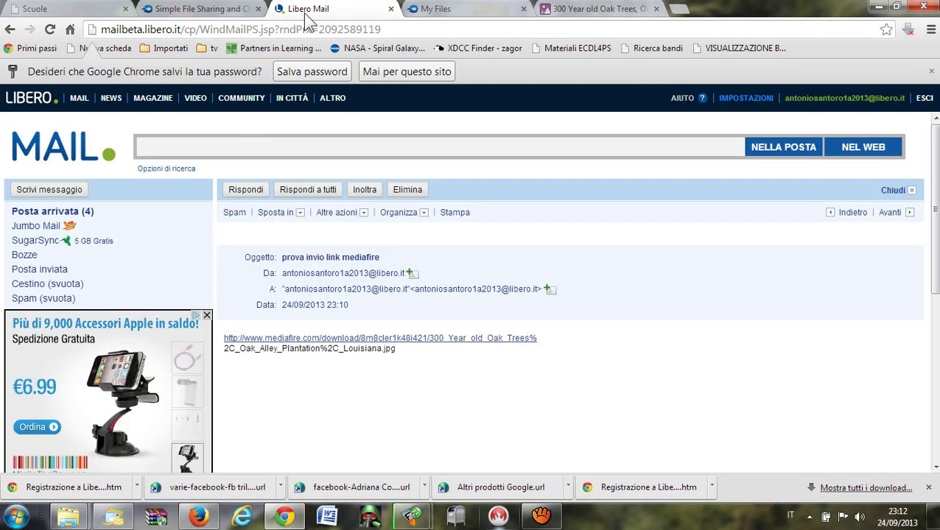
Start a new message addressed to the account's own address from the contacts list.
click(59, 193)
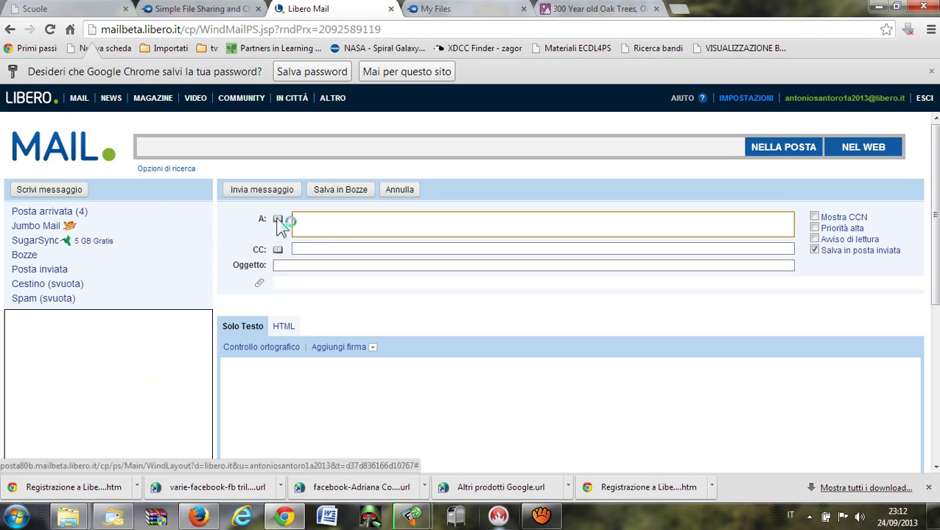
click(278, 220)
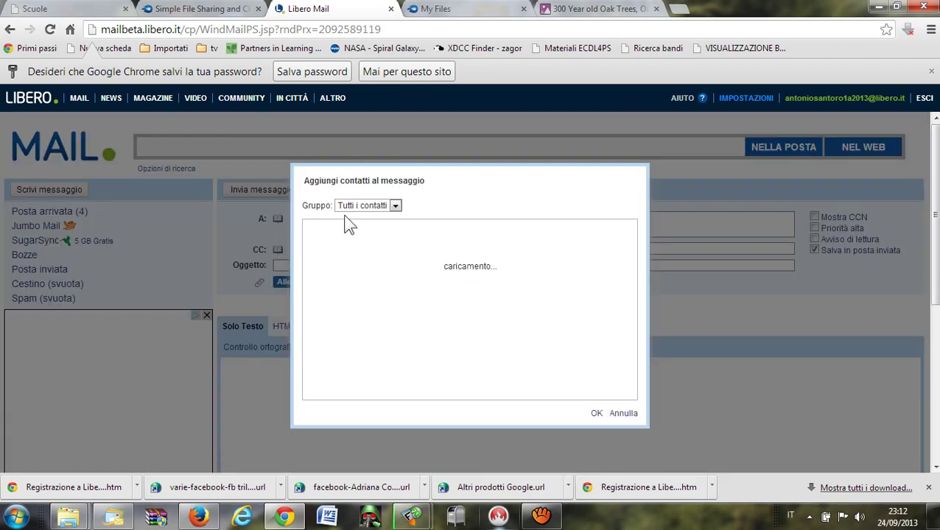
click(310, 247)
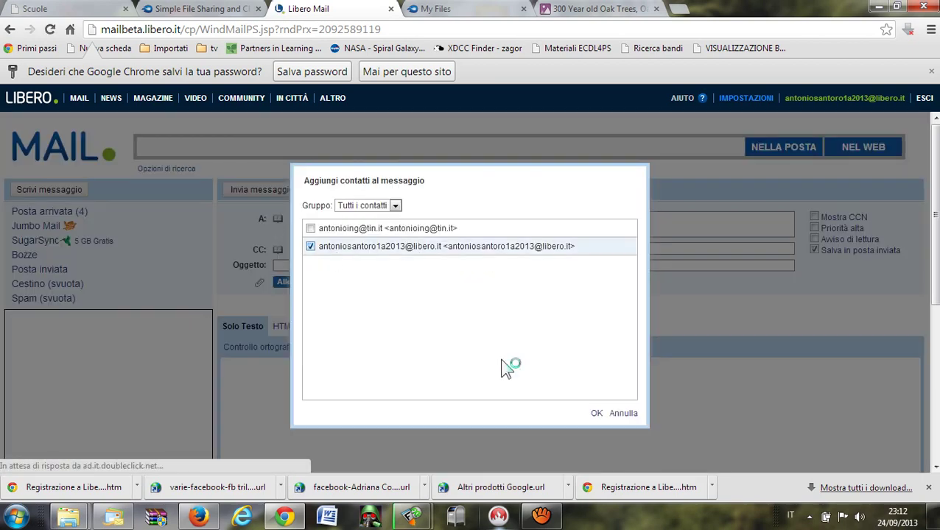
click(597, 413)
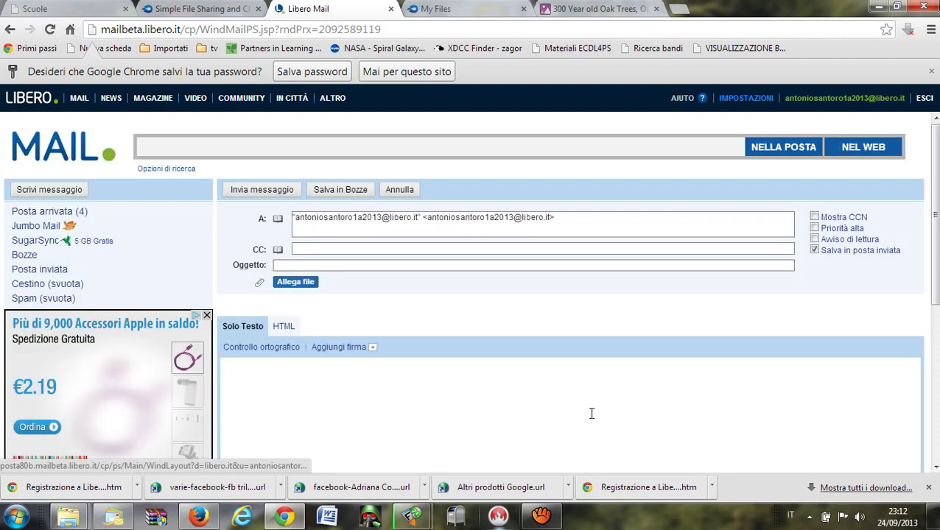
Paste the prova(2) folder link into the body, send it, and return to the inbox.
click(309, 377)
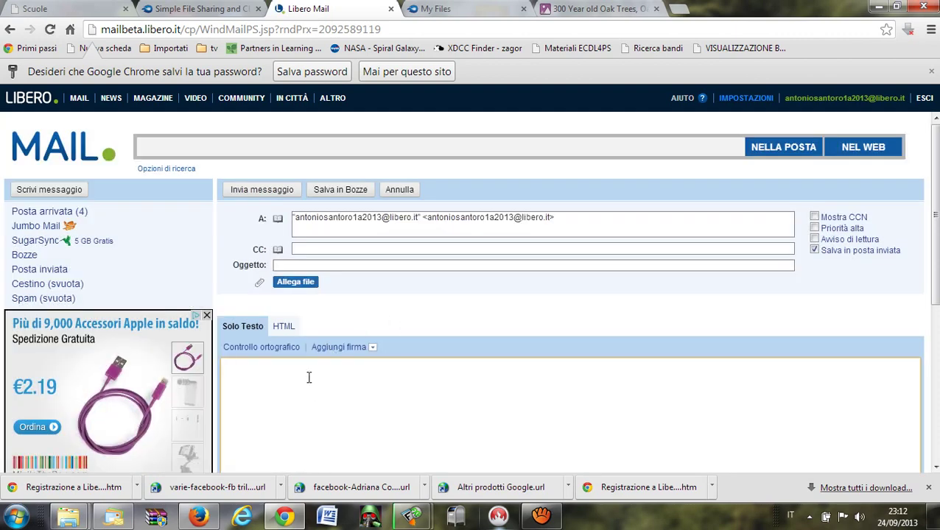
key(ctrl+v)
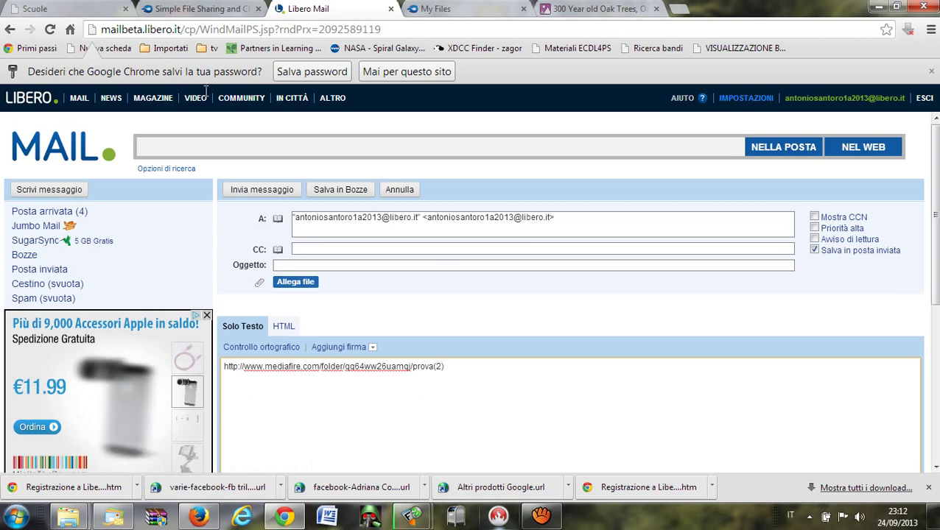
click(260, 193)
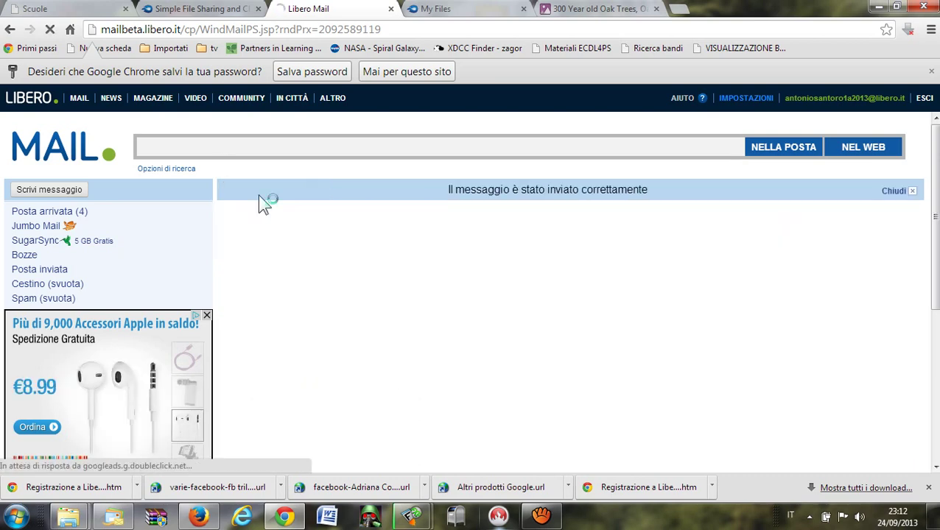
click(62, 215)
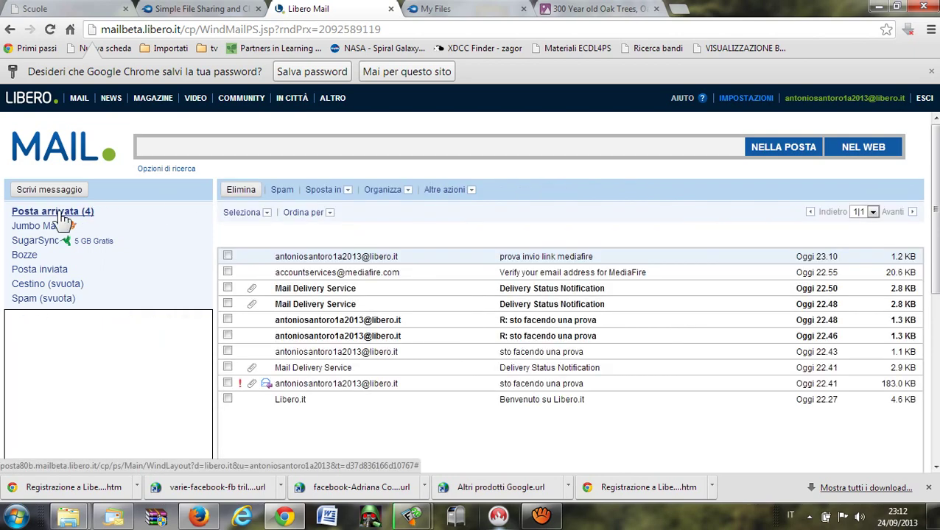
Refresh the inbox, open the newest email, and follow its prova(2) folder link.
click(63, 215)
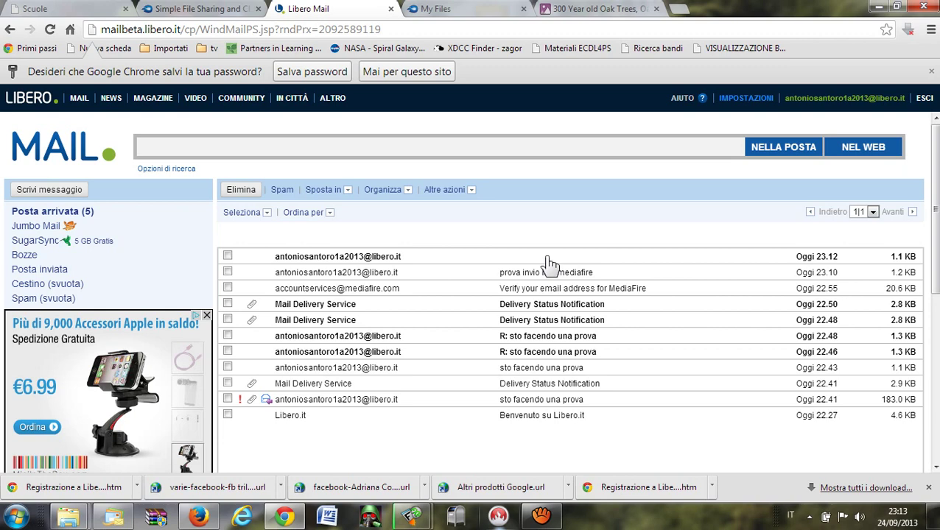
click(377, 262)
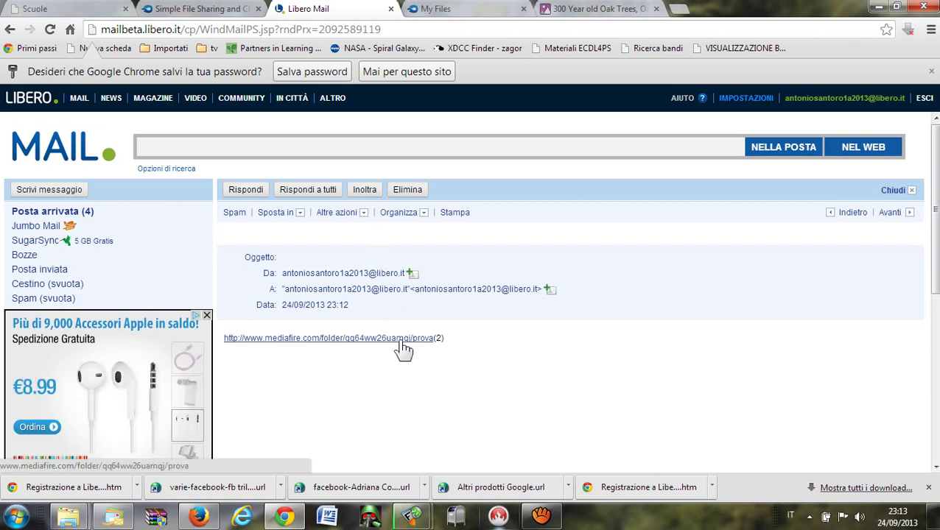
click(301, 341)
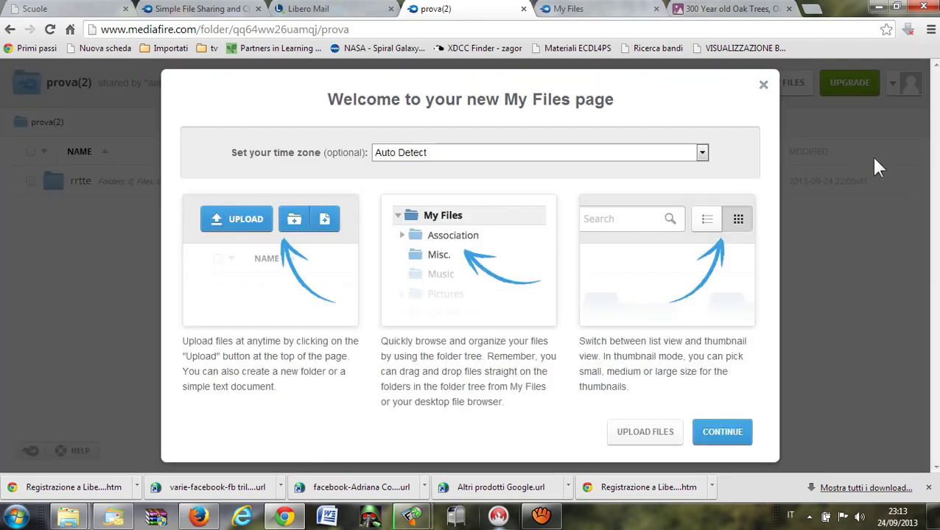
Dismiss the welcome dialog, close the prova(2) tab, and close the Share dialog in My Files.
click(764, 86)
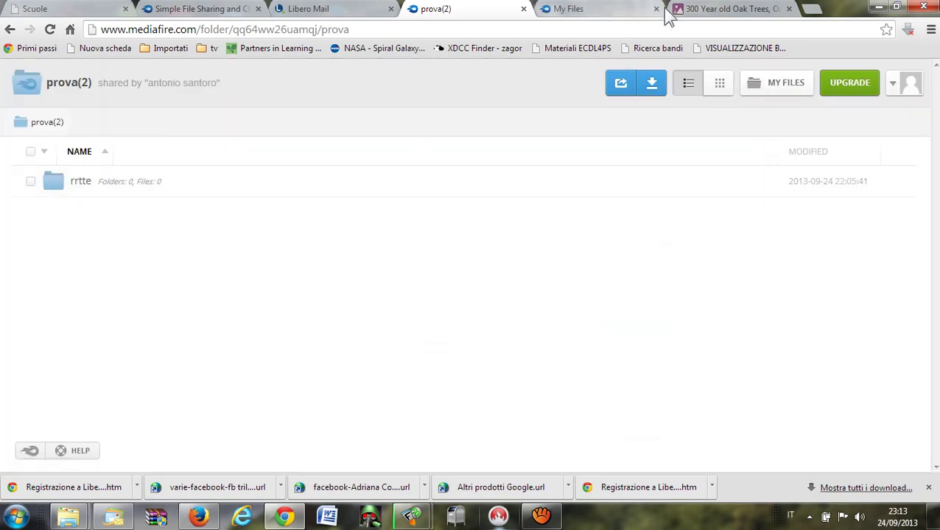
click(524, 9)
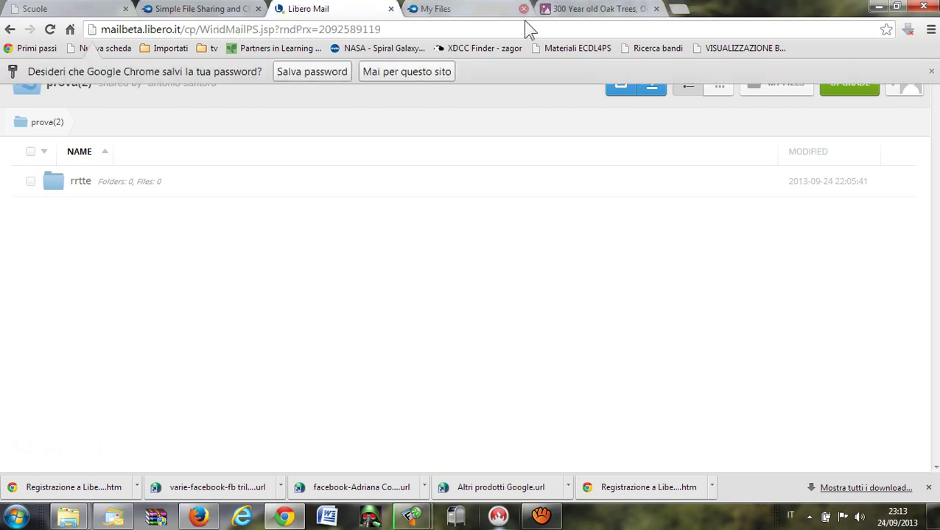
click(480, 11)
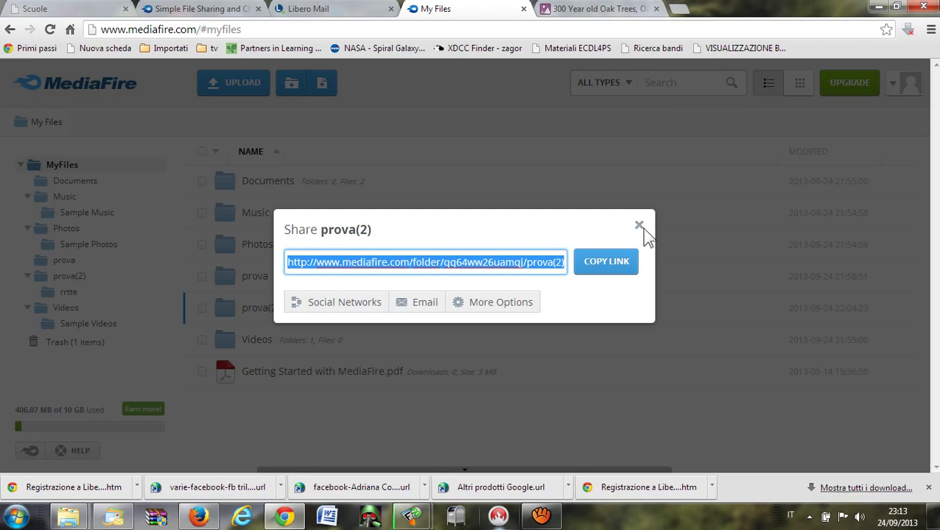
click(639, 225)
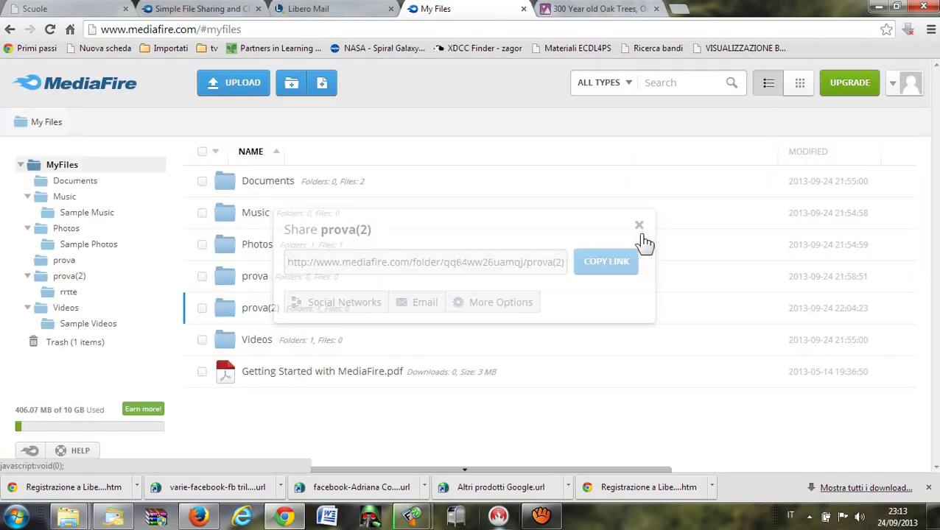
Log out of MediaFire and close the Oak Trees and MediaFire login tabs.
click(913, 89)
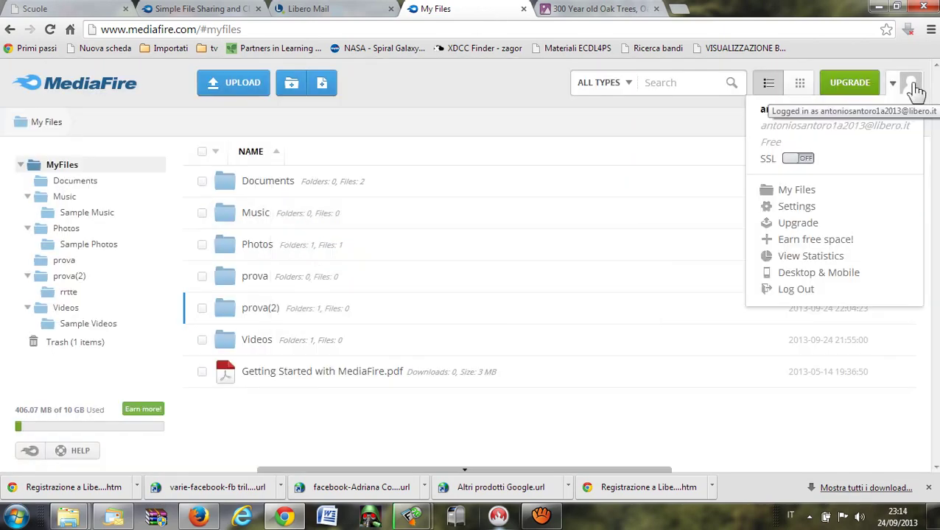
click(797, 290)
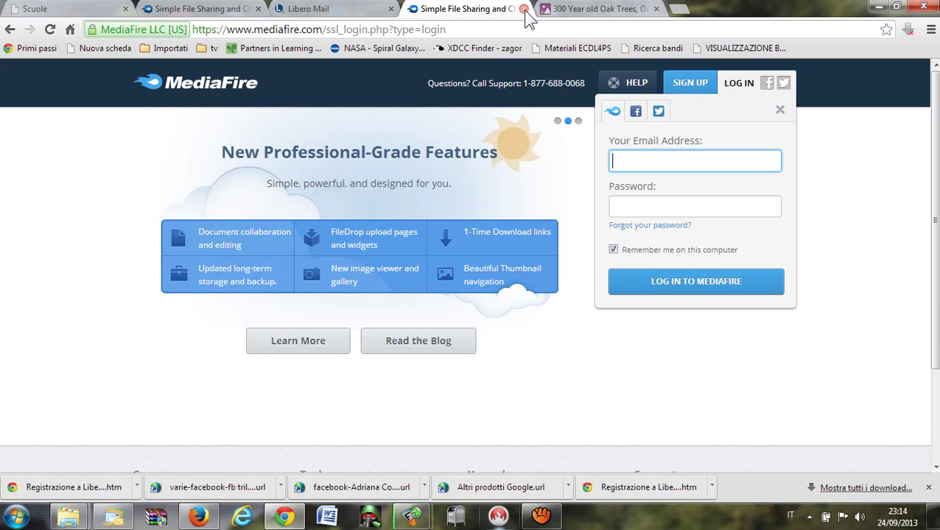
click(656, 9)
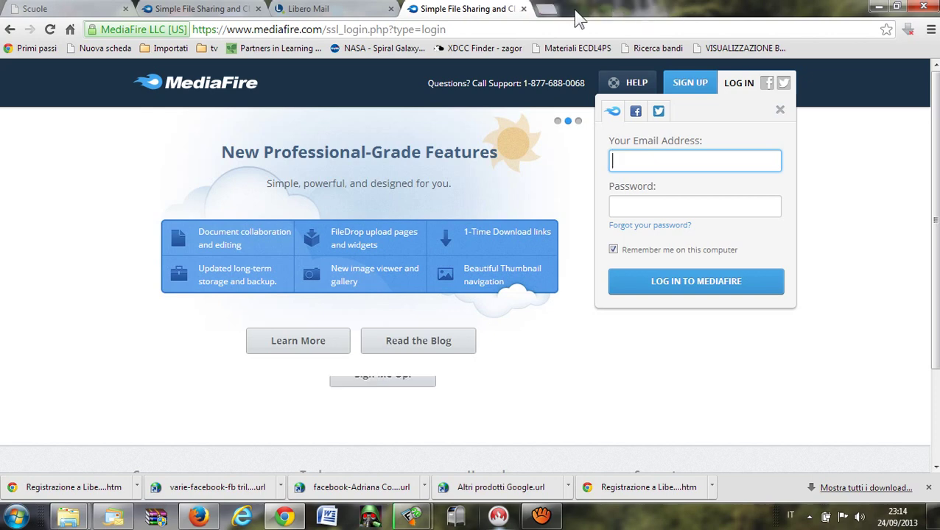
click(524, 9)
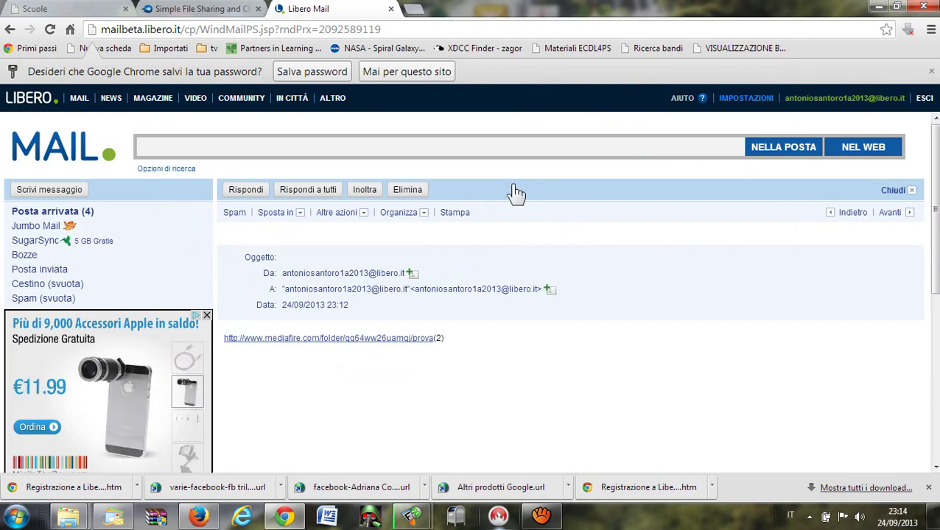
Reopen the emailed prova(2) folder link signed out and open its rrtte subfolder.
click(360, 341)
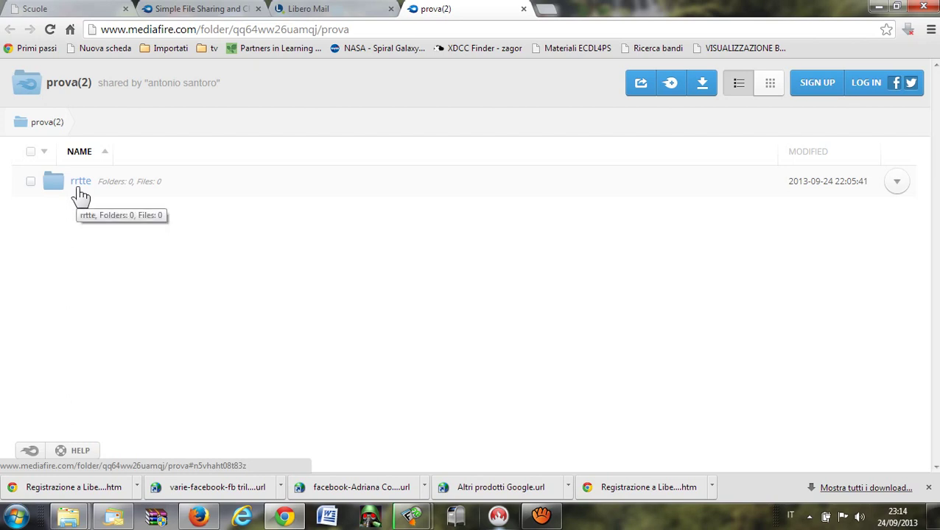
click(81, 193)
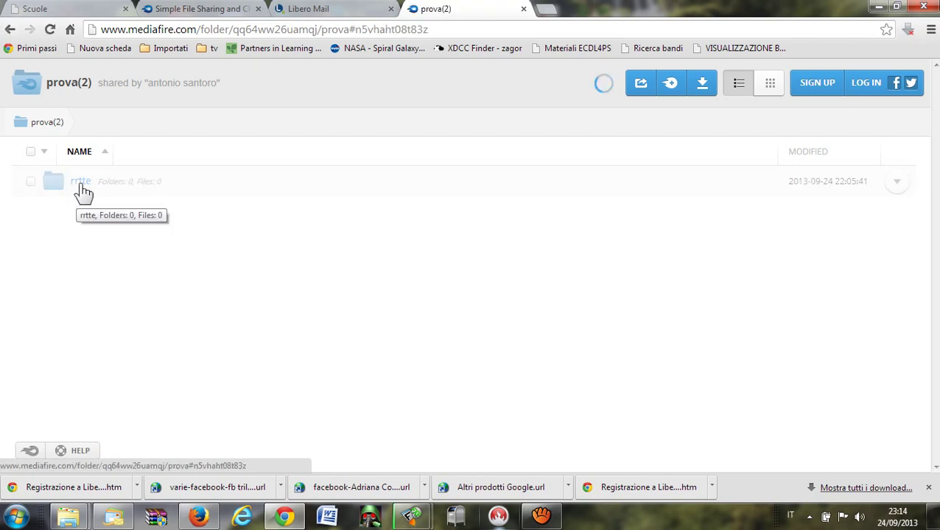